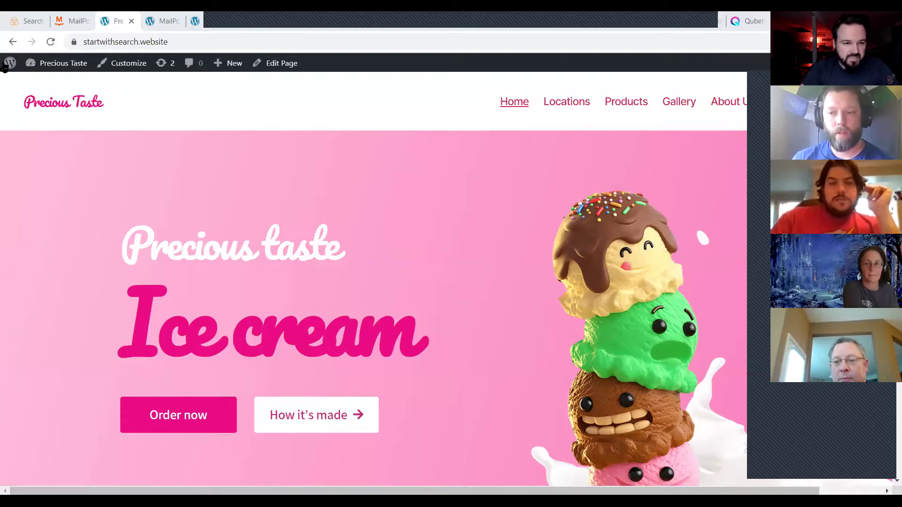
View the Search Centered home page and the MailPoet home page
left_click(31, 21)
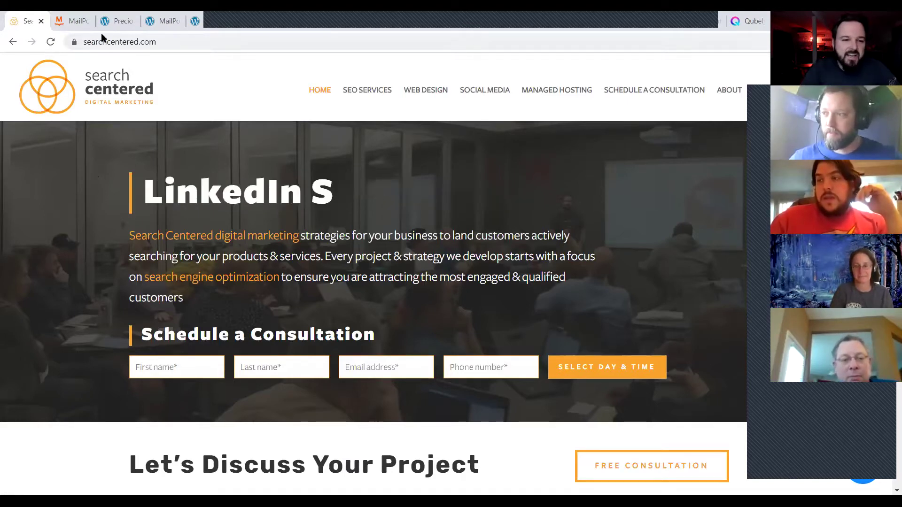
left_click(66, 22)
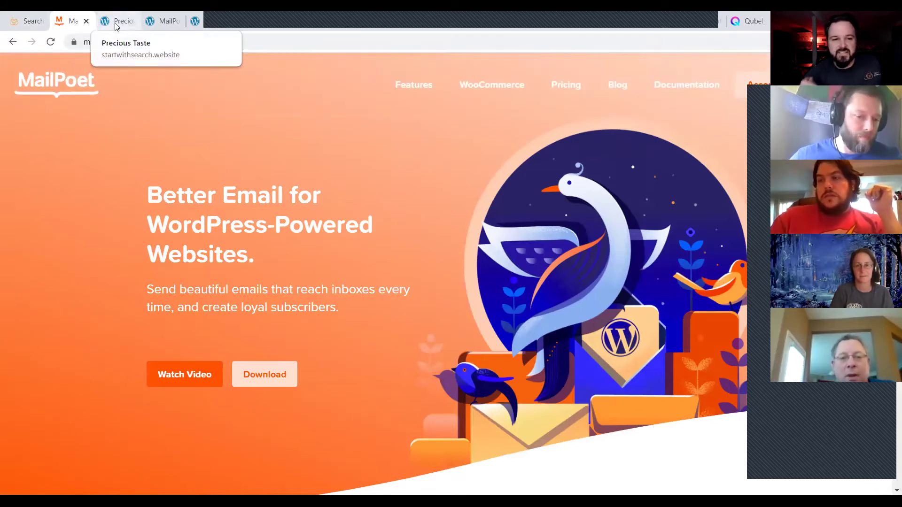
Review the Precious Taste home page from the hero section through Products and Recipes to the Subscribe form
left_click(117, 27)
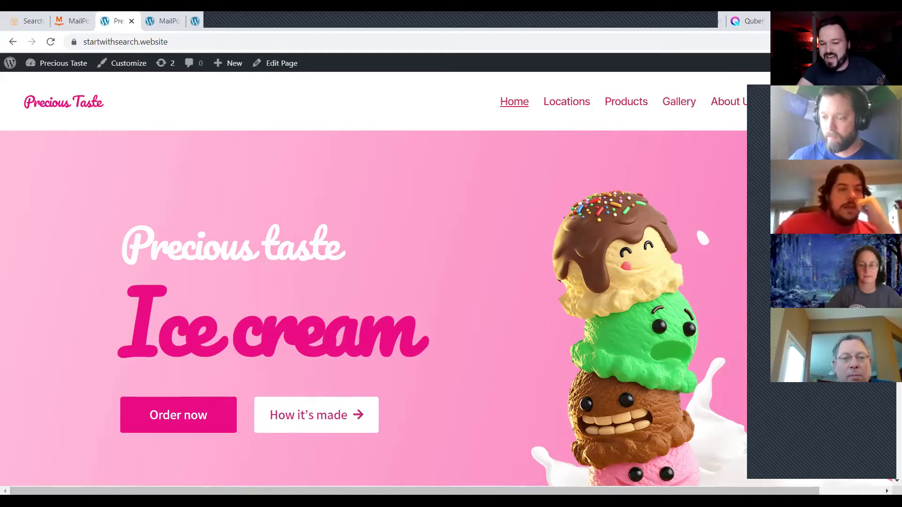
scroll(530, 307, "down", 6)
scroll(530, 307, "down", 5)
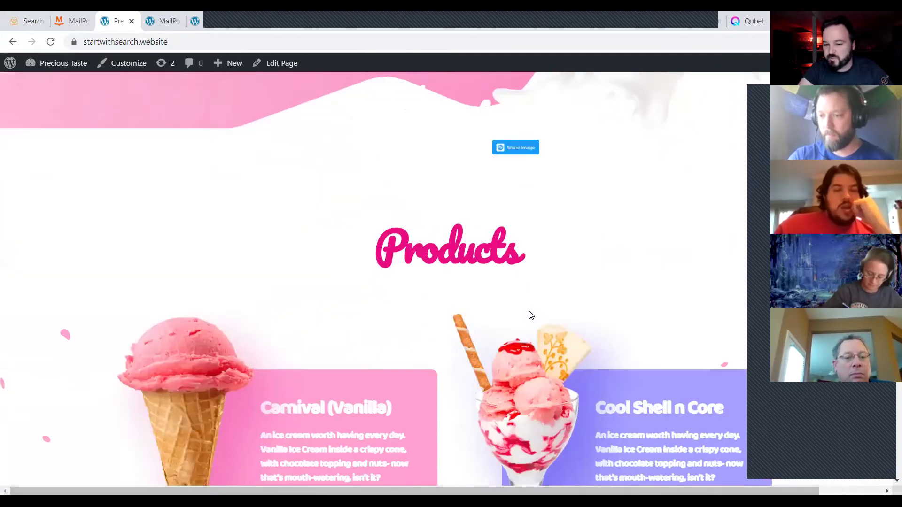
scroll(534, 316, "down", 5)
scroll(534, 319, "down", 20)
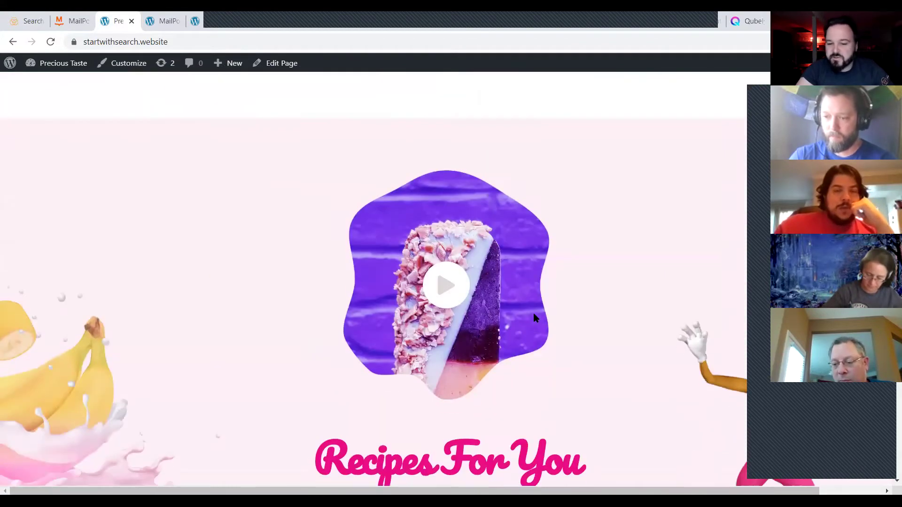
scroll(534, 317, "down", 12)
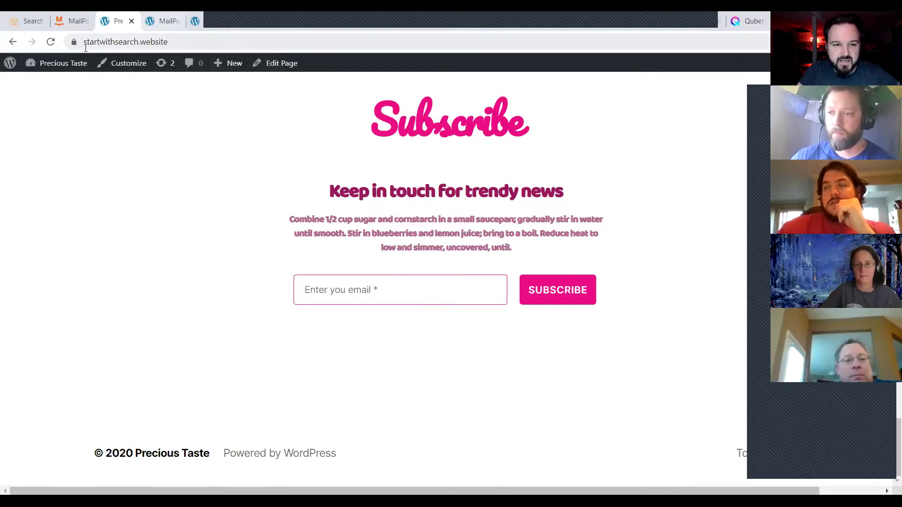
Open the WordPress admin Dashboard of the Precious Taste site
left_click(163, 16)
left_click(13, 94)
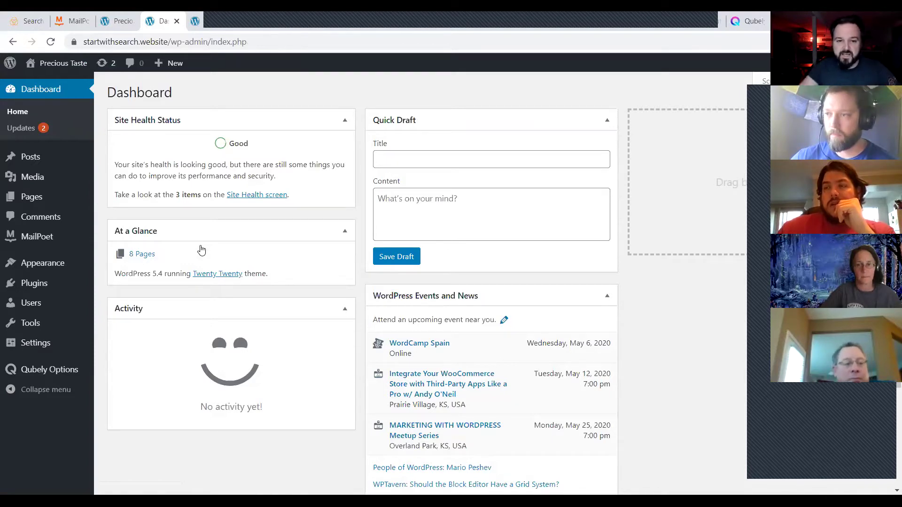
Open MailPoet's pricing page and examine the subscriber-based Premium plan and its list of included features
left_click(76, 23)
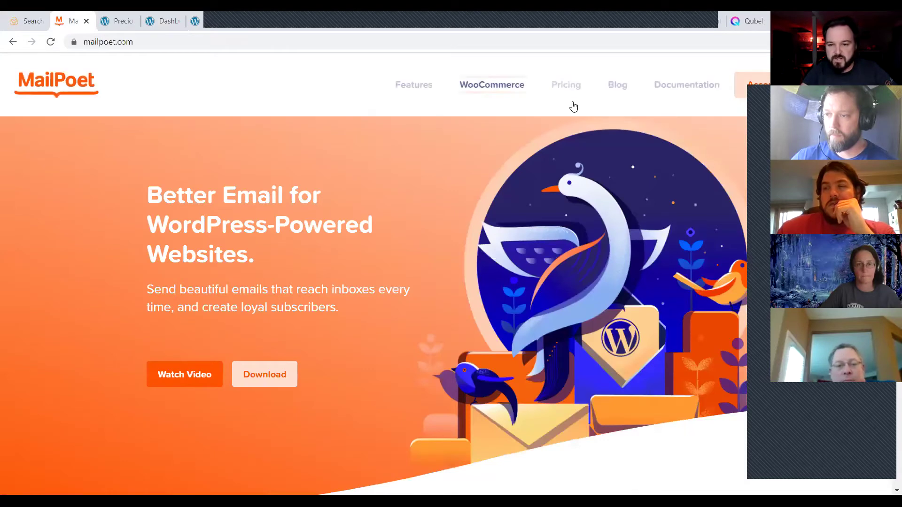
left_click(568, 84)
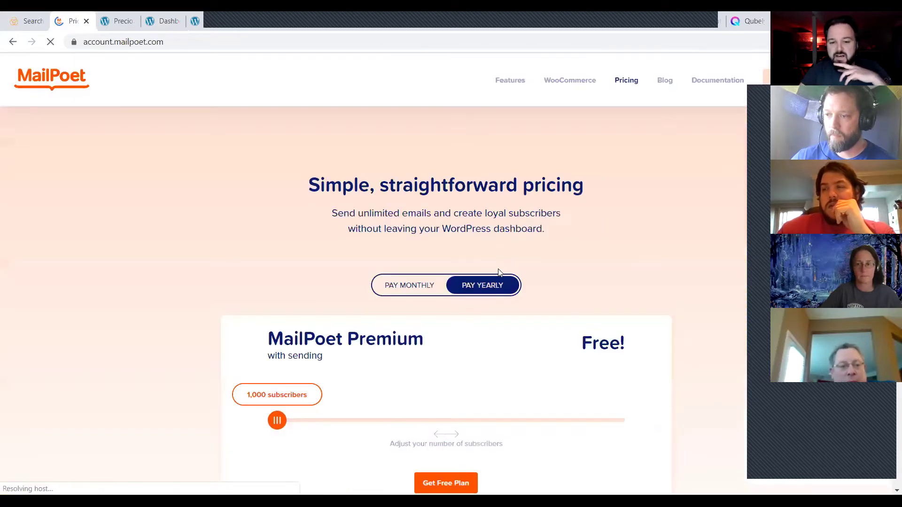
scroll(500, 272, "down", 4)
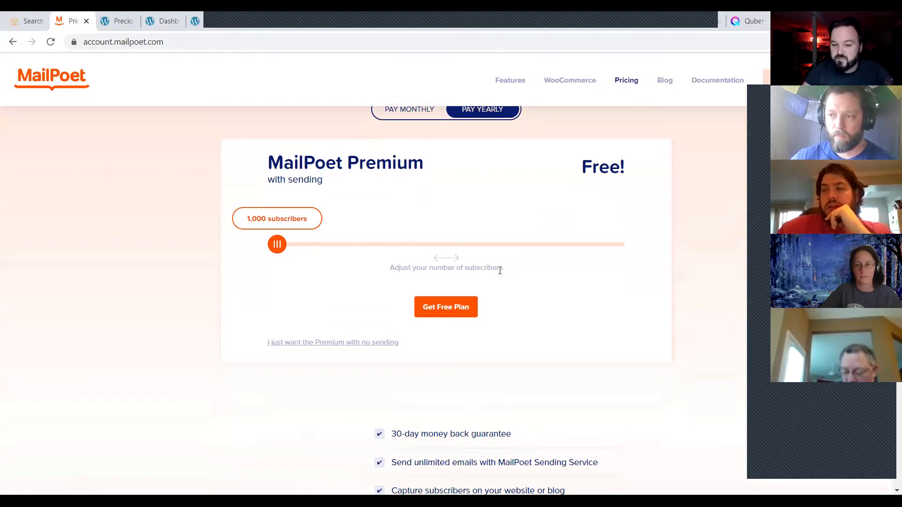
scroll(534, 338, "down", 3)
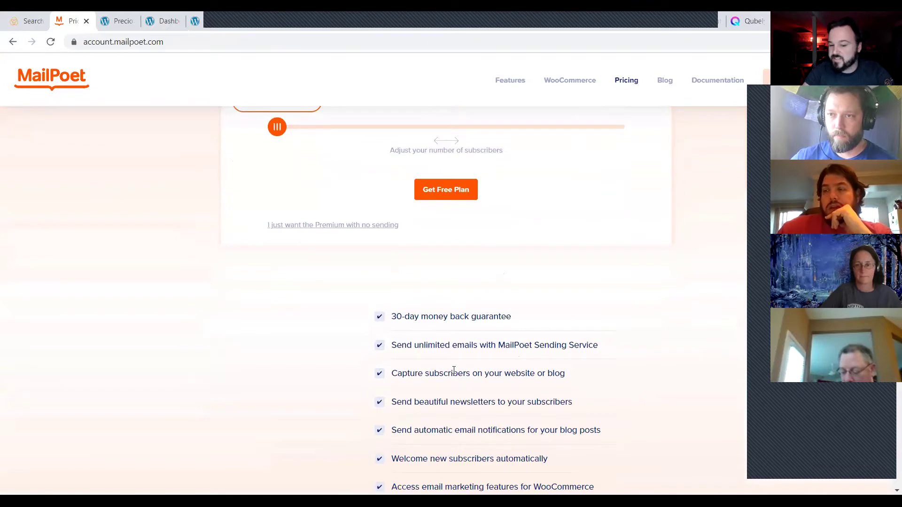
scroll(362, 439, "up", 3)
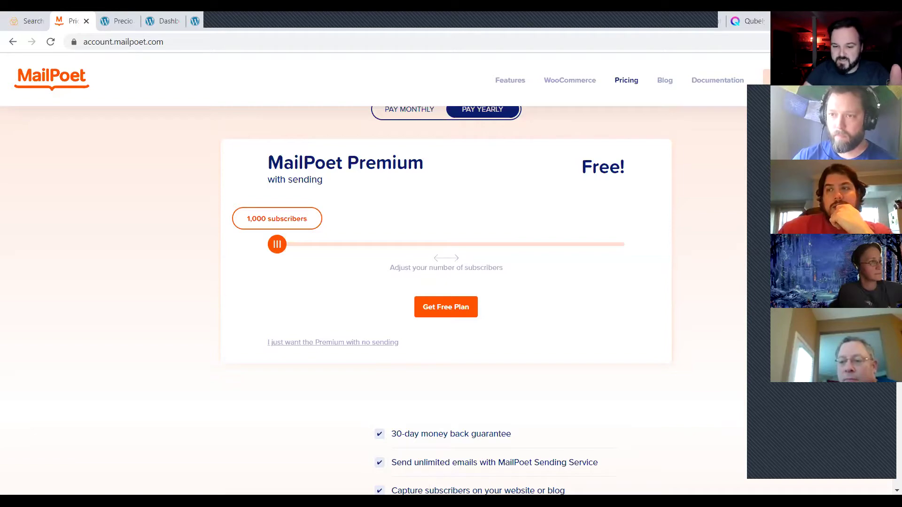
scroll(554, 389, "down", 4)
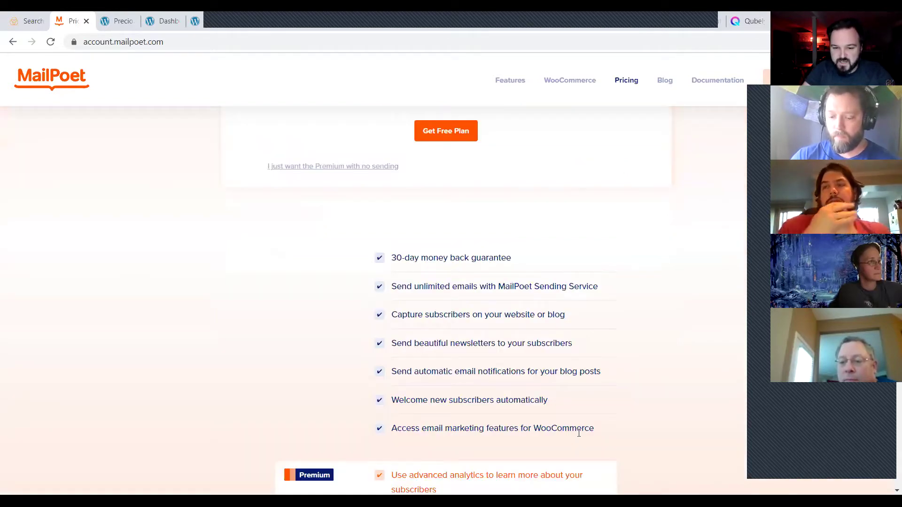
scroll(574, 429, "down", 3)
scroll(563, 348, "up", 1)
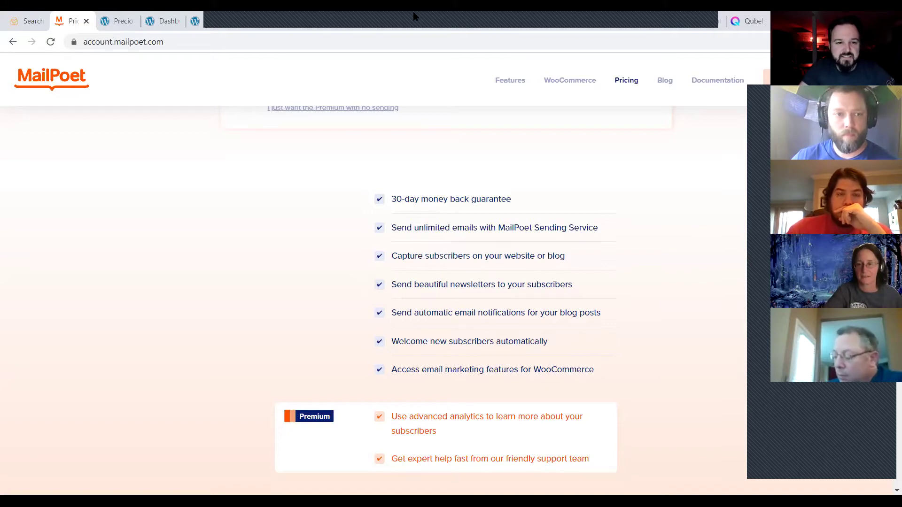
Return to the Precious Taste home page and examine its Subscribe section with the email sign-up form
key("ctrl+Tab")
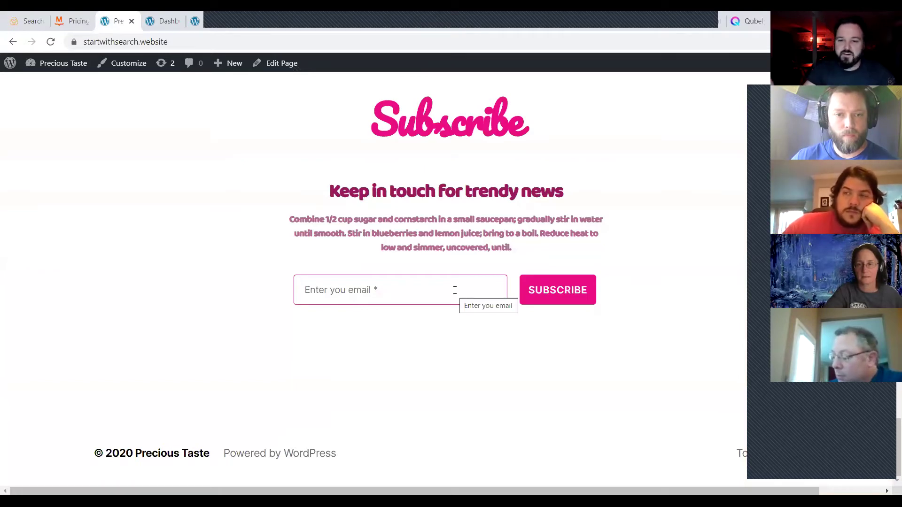
scroll(451, 287, "up", 2)
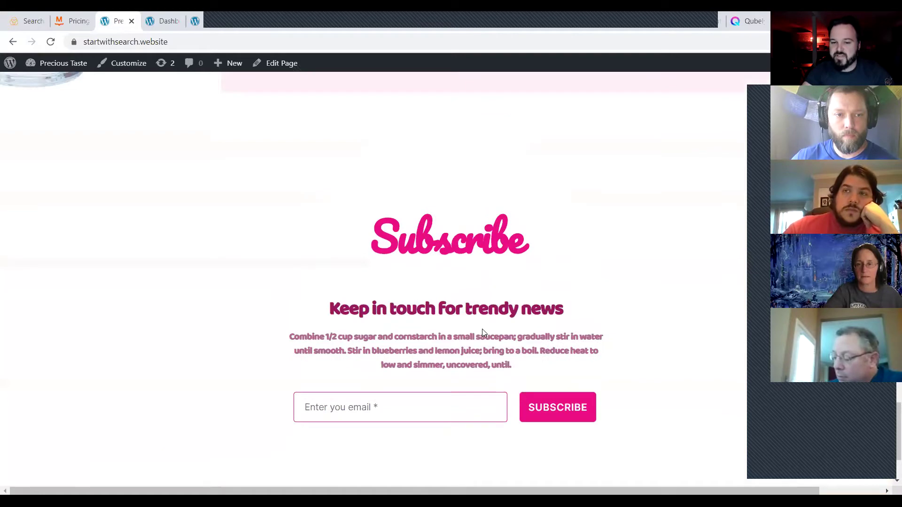
scroll(482, 328, "down", 2)
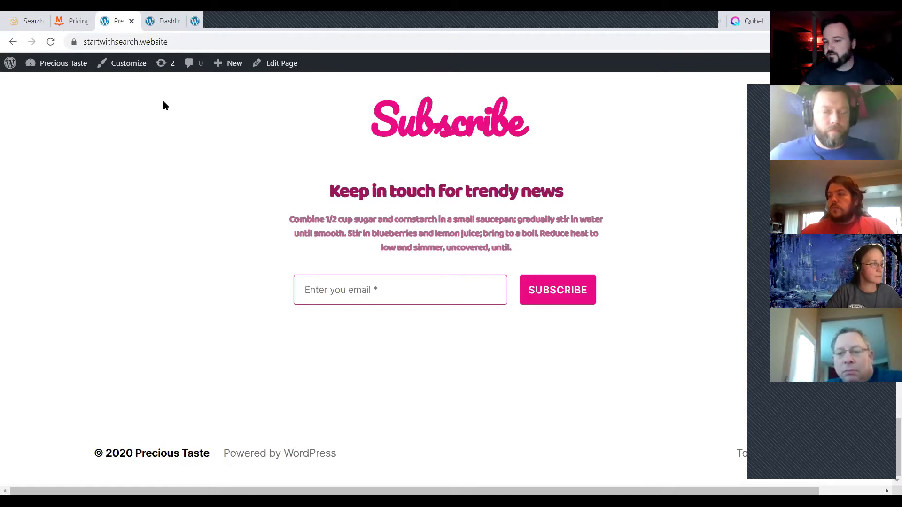
left_click(75, 19)
left_click(120, 21)
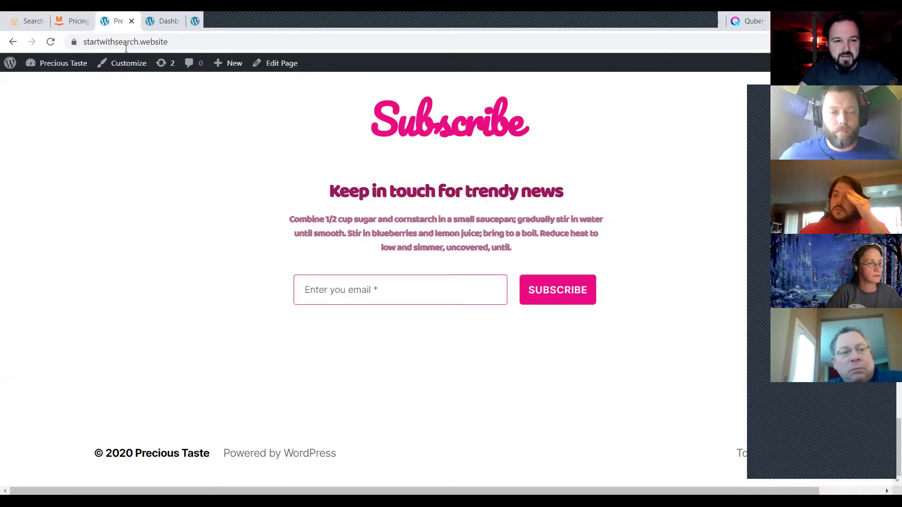
Open the list of installed plugins in the Precious Taste WordPress admin
left_click(159, 21)
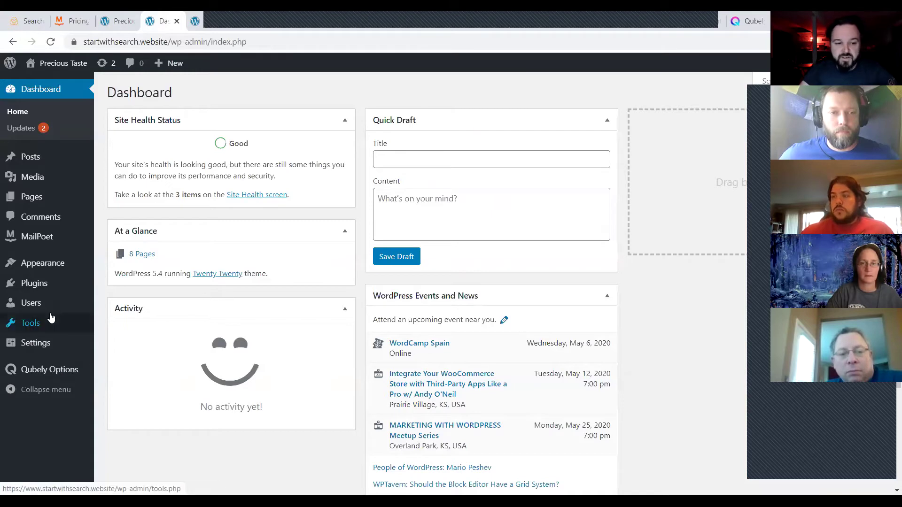
mouse_move(88, 289)
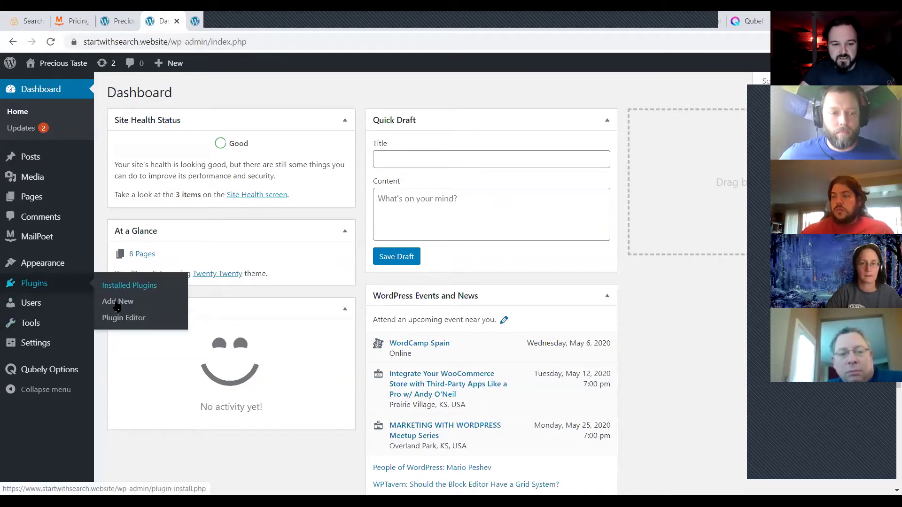
left_click(117, 287)
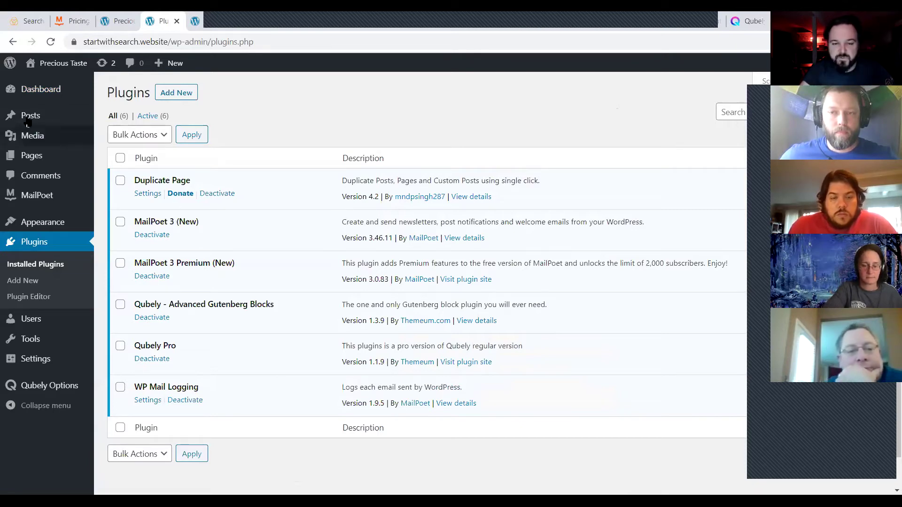
Check My Subscriptions in the MailPoet account for the Premium download, and return to review the installed plugins through WP Mail Logging
left_click(301, 26)
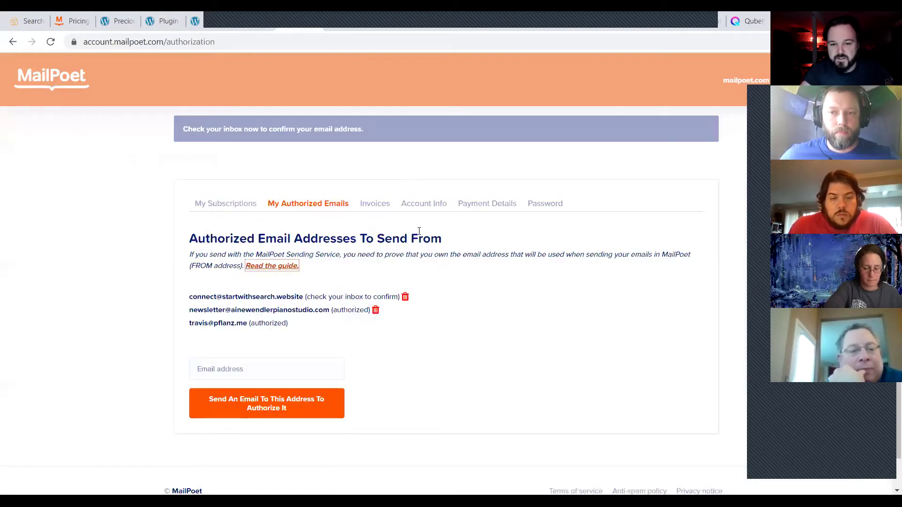
left_click(237, 204)
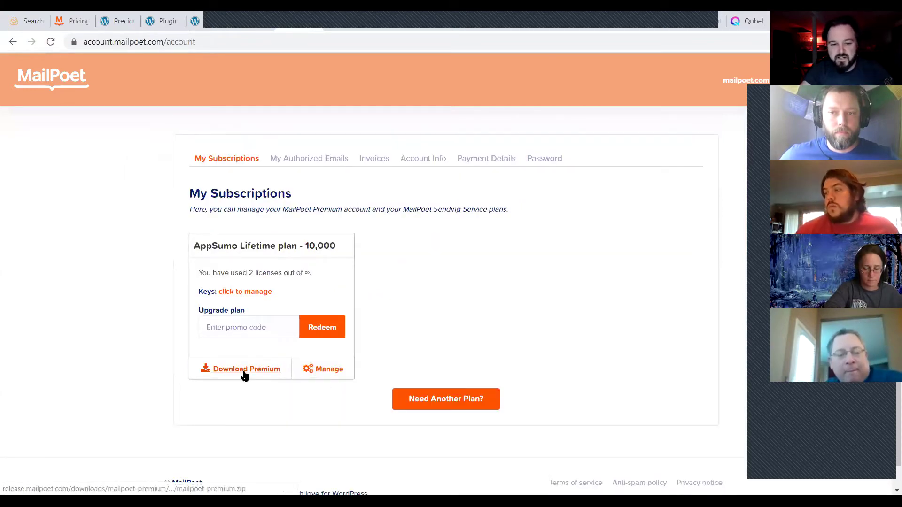
left_click(120, 22)
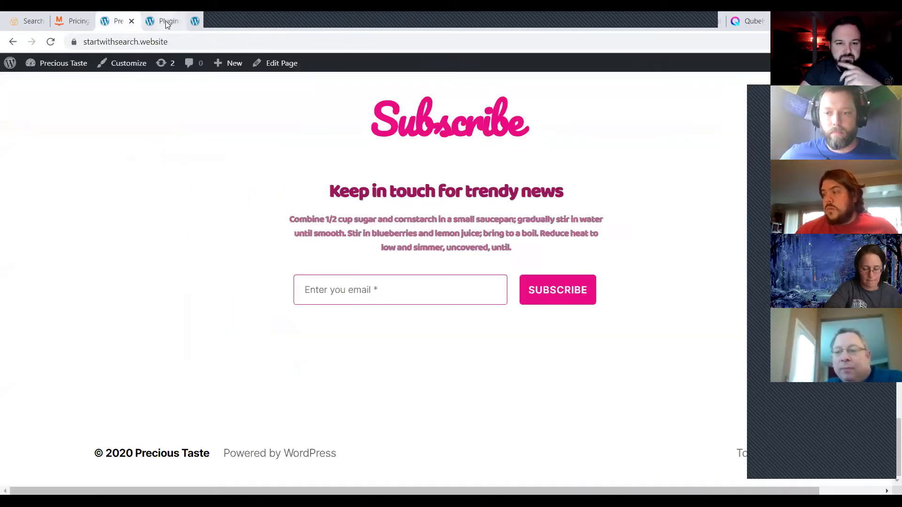
left_click(162, 20)
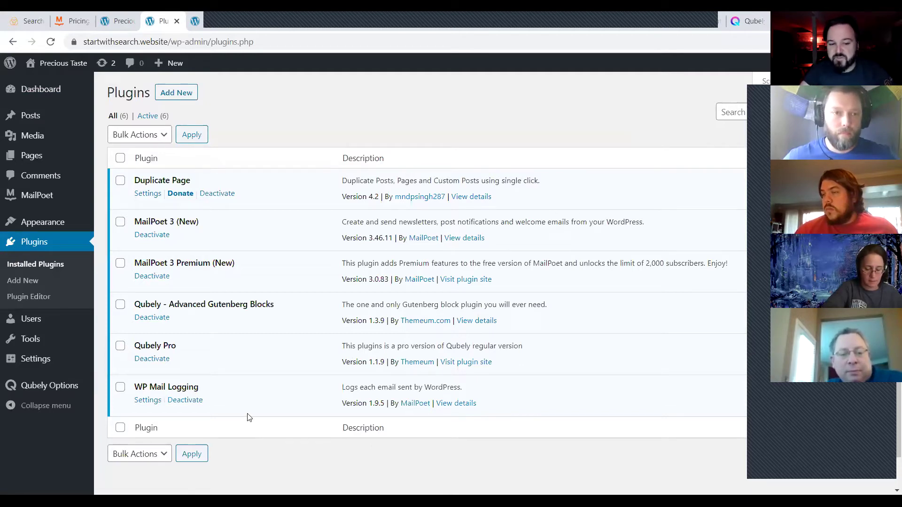
scroll(249, 415, "down", 1)
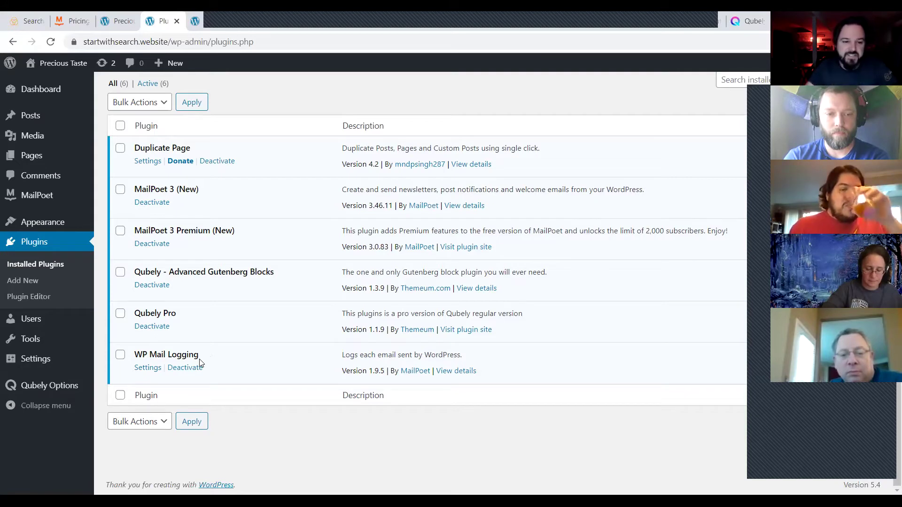
Open the WP Mail Log in a new browser tab and view its email log
mouse_move(32, 343)
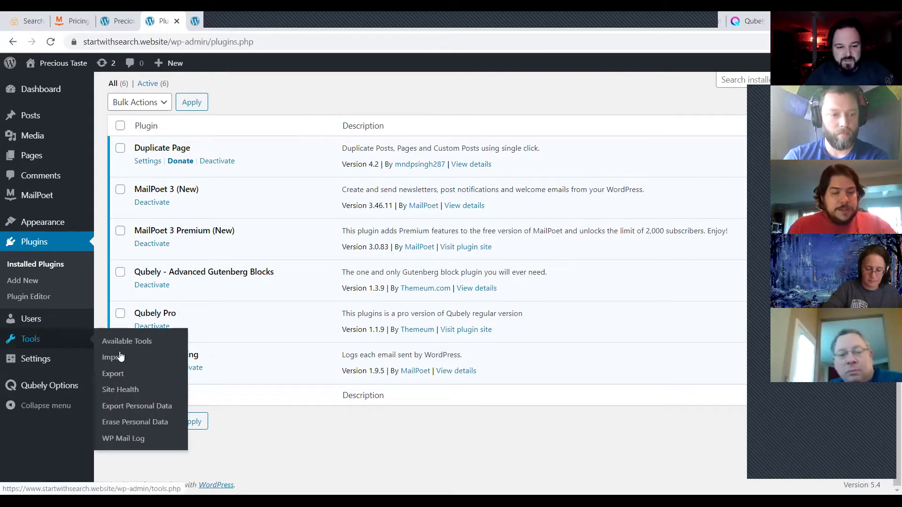
middle_click(134, 440)
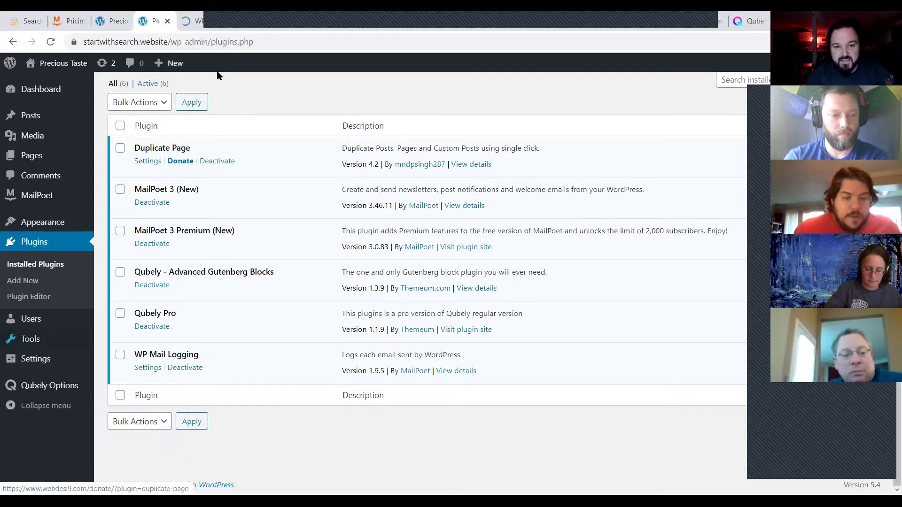
left_click(188, 25)
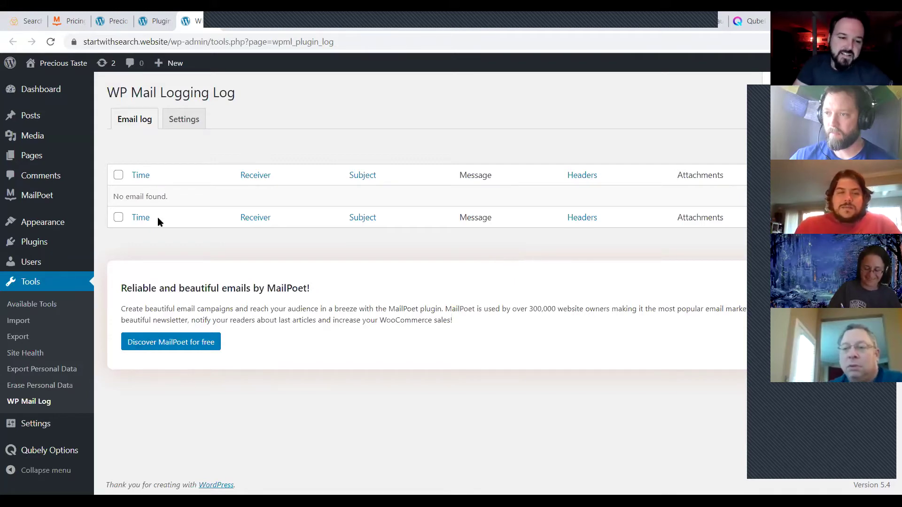
Open the MailPoet settings and view the Send With options for the sending service
mouse_move(35, 200)
left_click(37, 197)
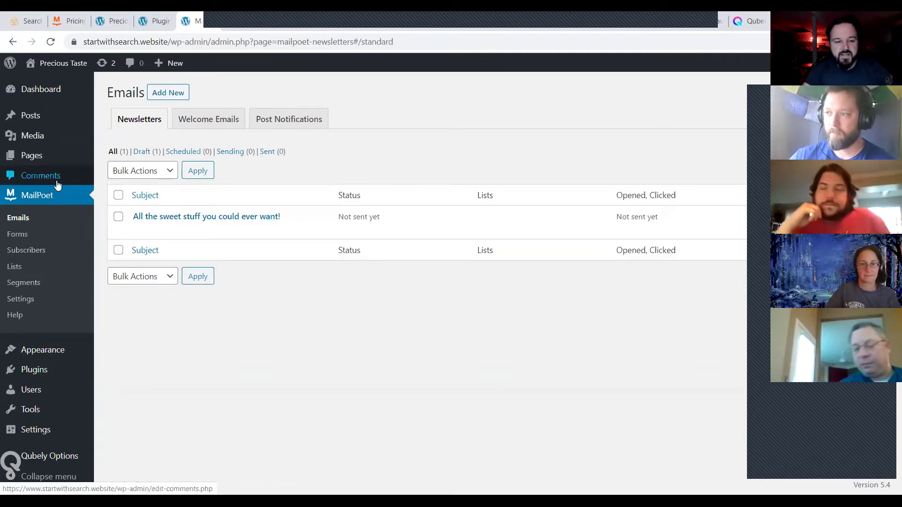
left_click(30, 303)
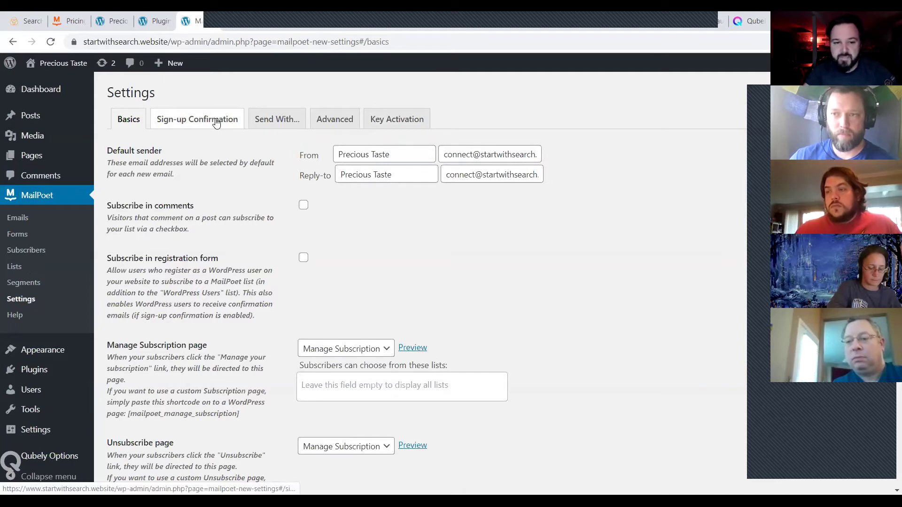
left_click(266, 121)
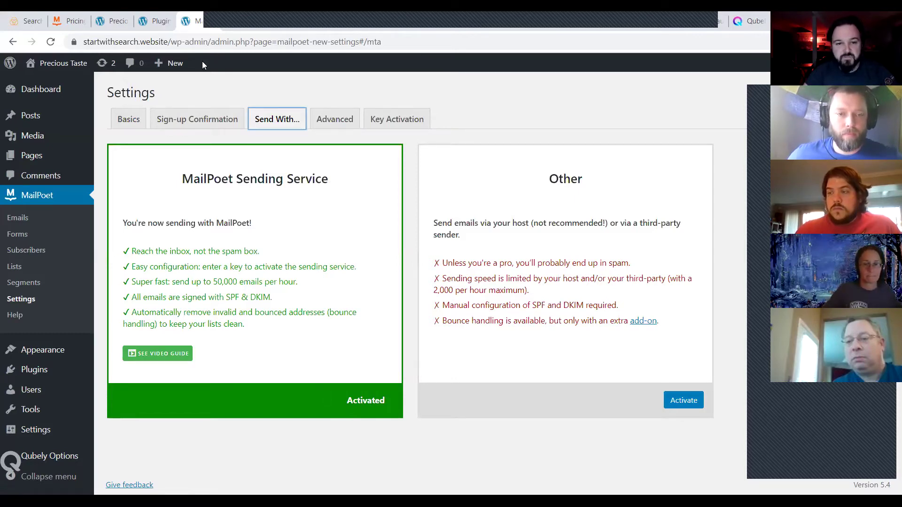
Check the authorized sender addresses in the MailPoet account and return to the site's installed plugins list
left_click(326, 17)
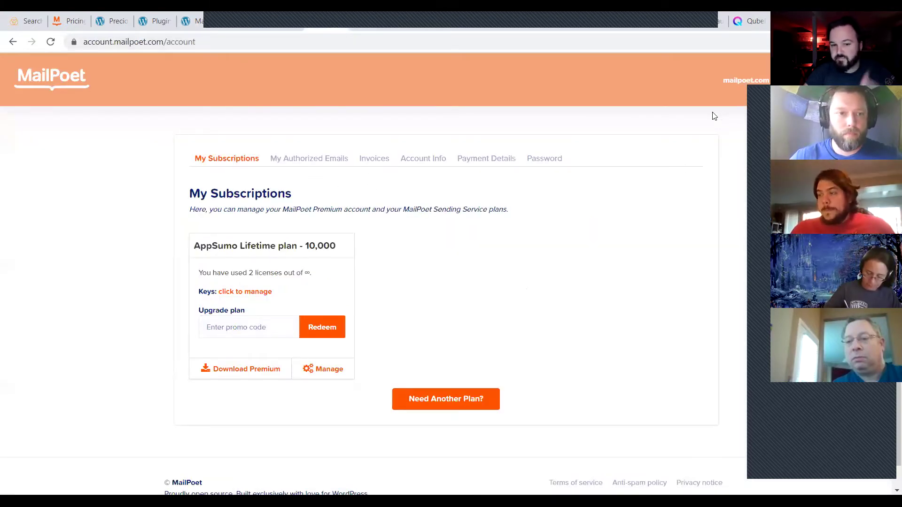
left_click(330, 159)
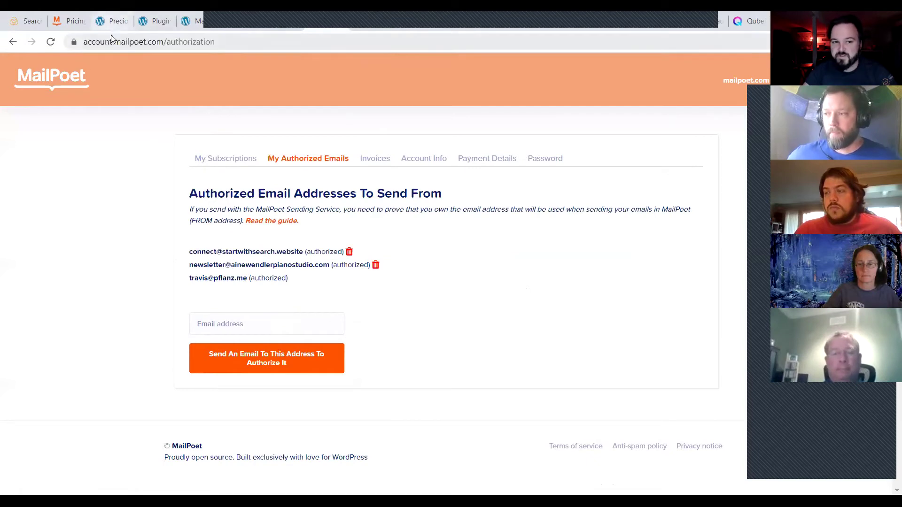
left_click(147, 22)
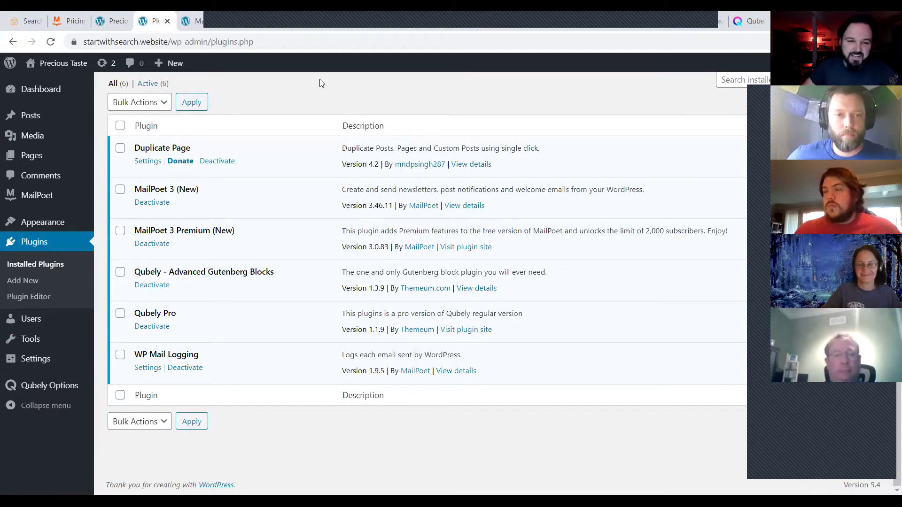
In MailPoet's Basics settings, enable Subscribe in comments and assign commenters to the Sweet Subscription list
left_click(197, 21)
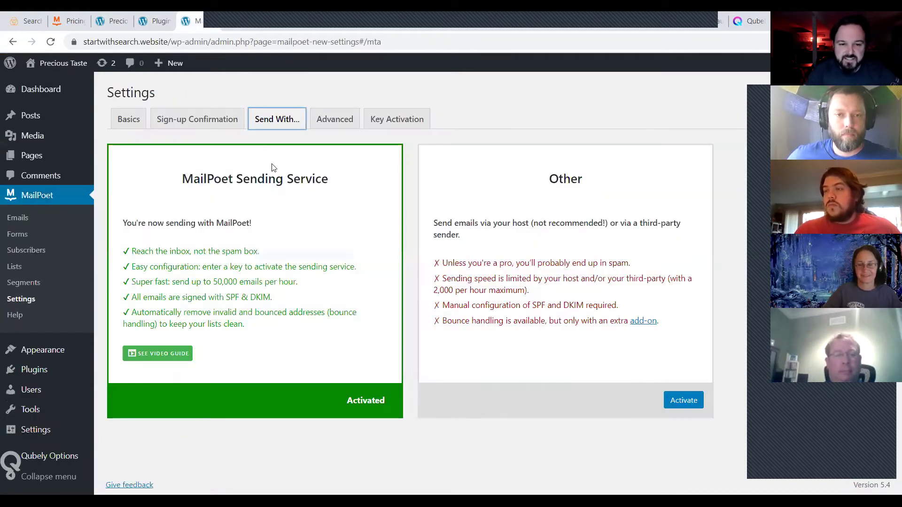
left_click(140, 116)
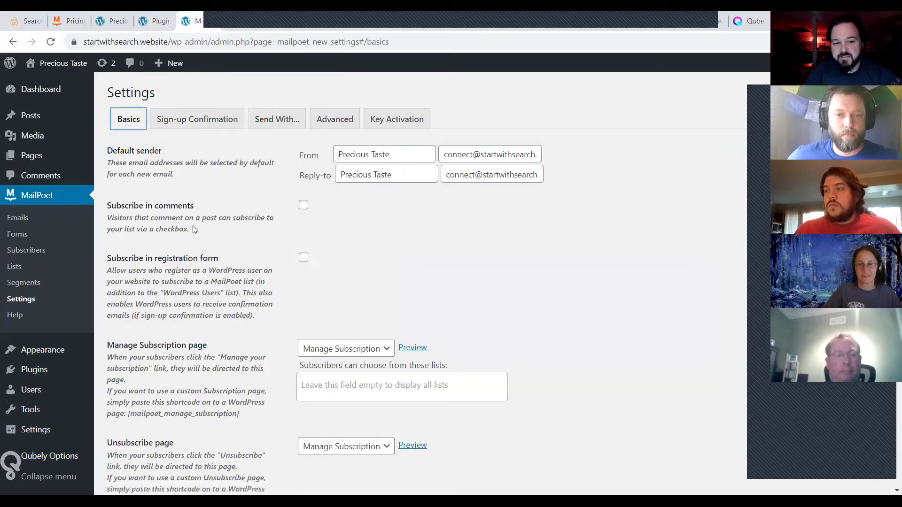
left_click(304, 205)
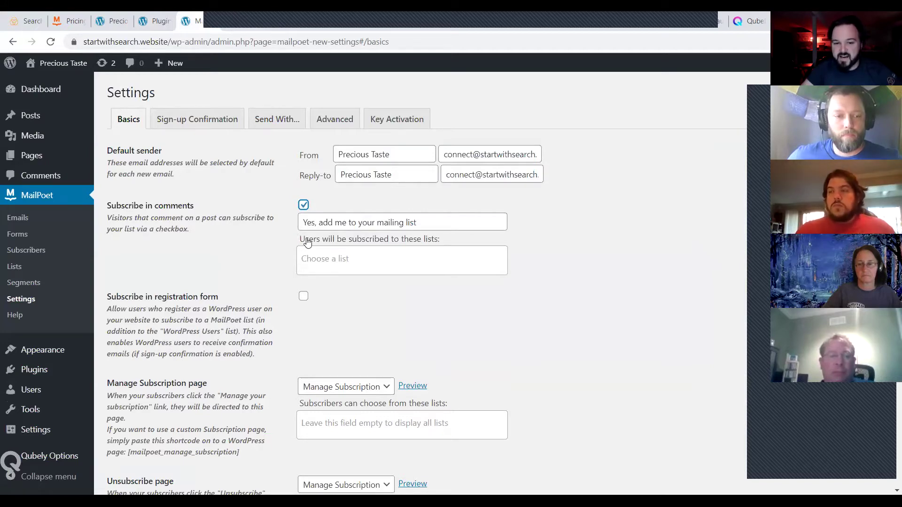
left_click(331, 261)
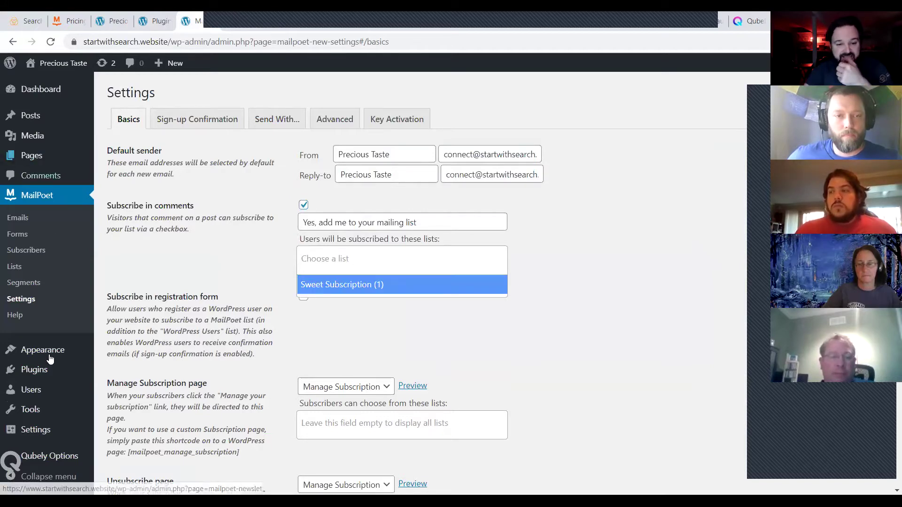
left_click(370, 285)
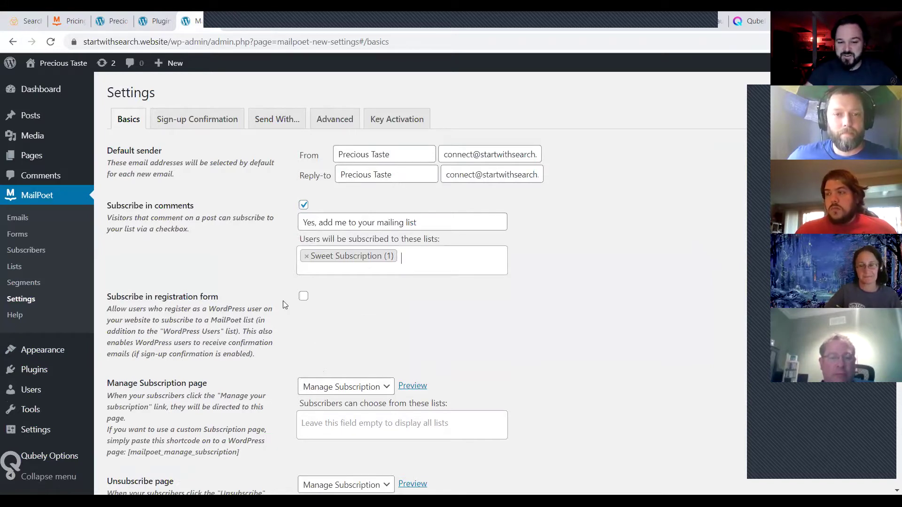
Try the Subscribe in registration form option, check the existing MailPoet lists, and turn the option off again
left_click(303, 297)
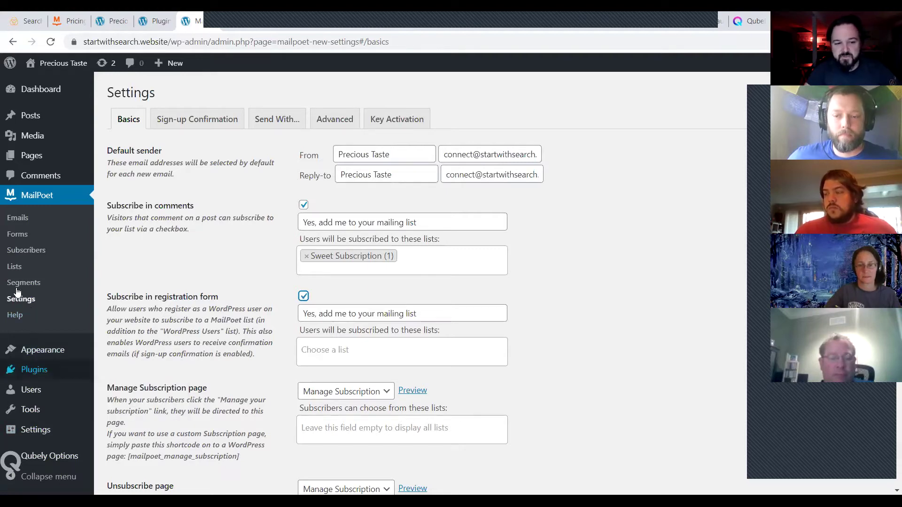
left_click(14, 267)
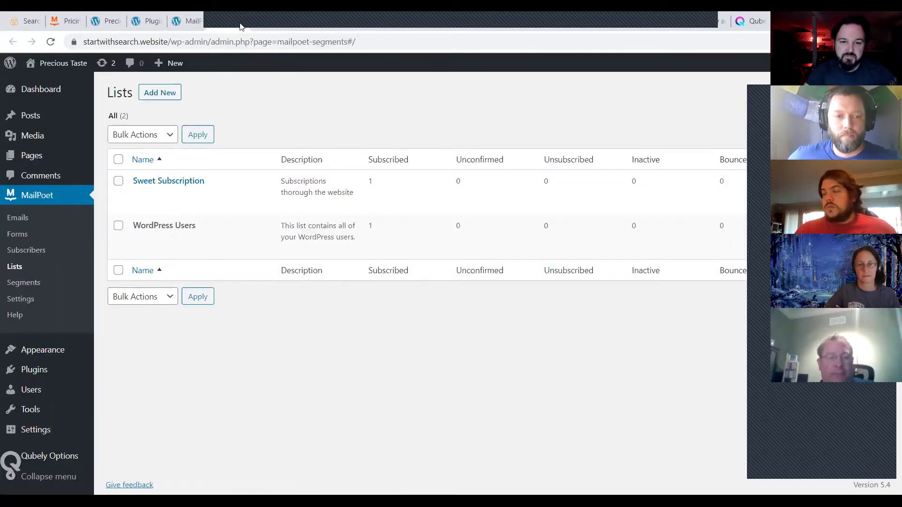
key("alt+Left")
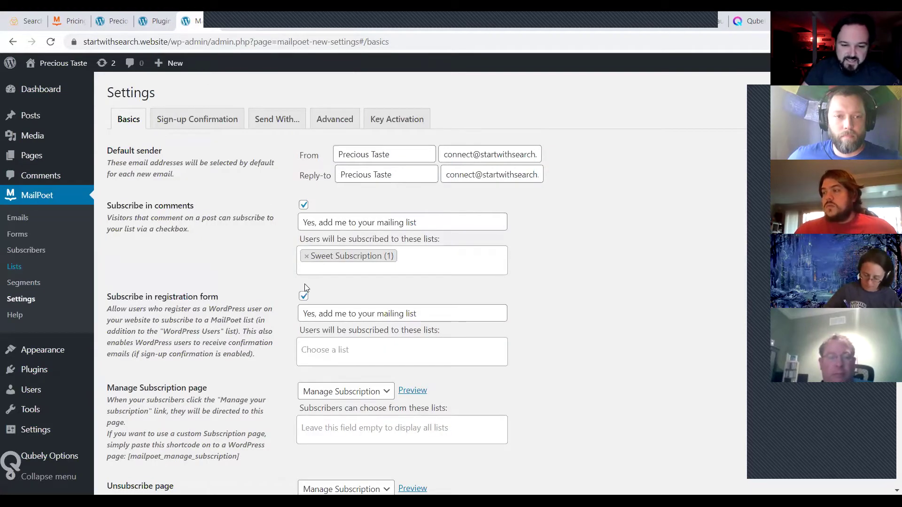
left_click(304, 296)
Preview the Manage Subscription page, examine its subscriber fields, status and list choices, and return to the MailPoet settings
scroll(389, 337, "down", 3)
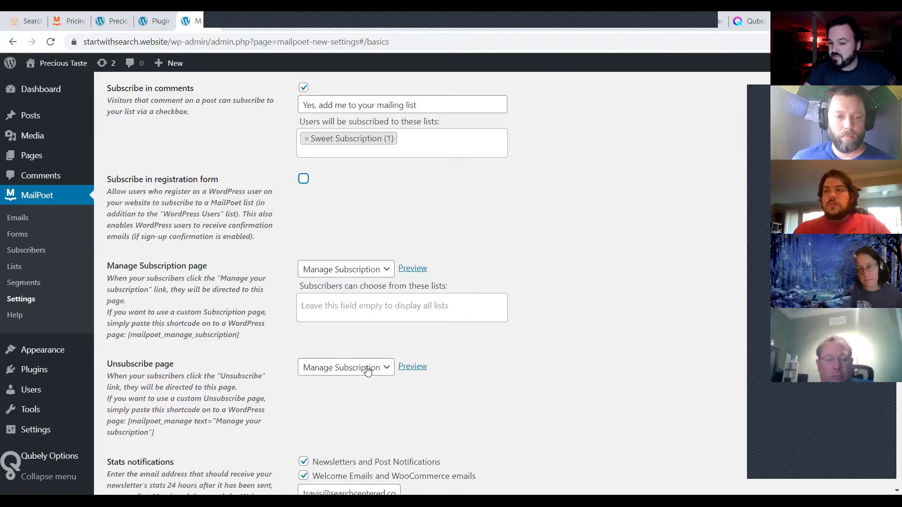
left_click(412, 268)
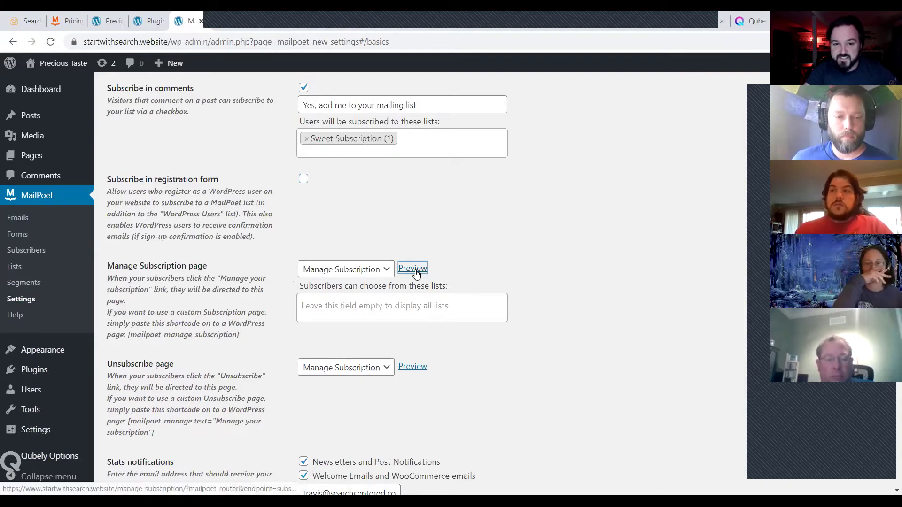
left_click(227, 26)
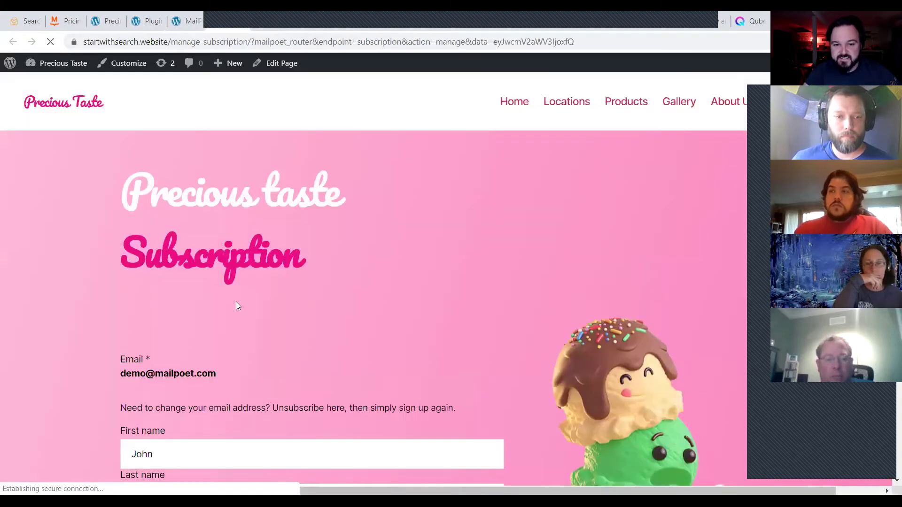
scroll(308, 297, "down", 2)
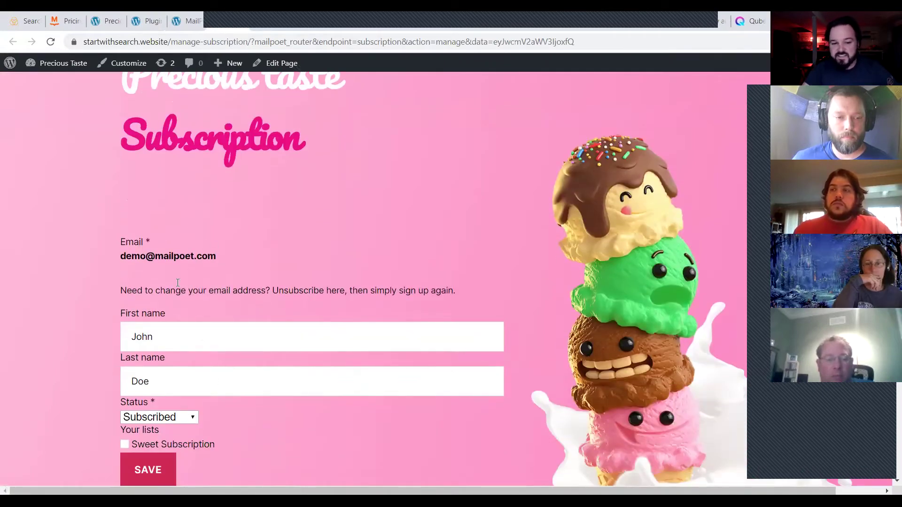
scroll(195, 264, "down", 1)
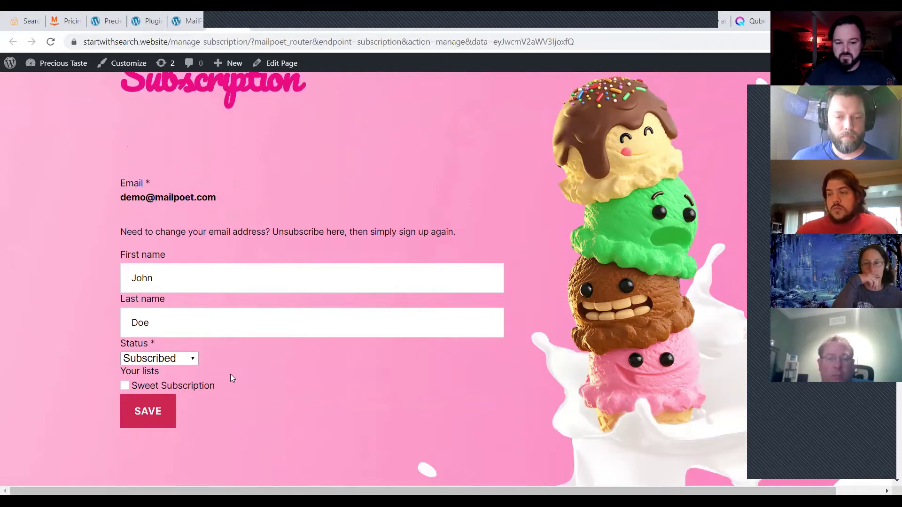
scroll(269, 372, "down", 1)
scroll(271, 375, "down", 1)
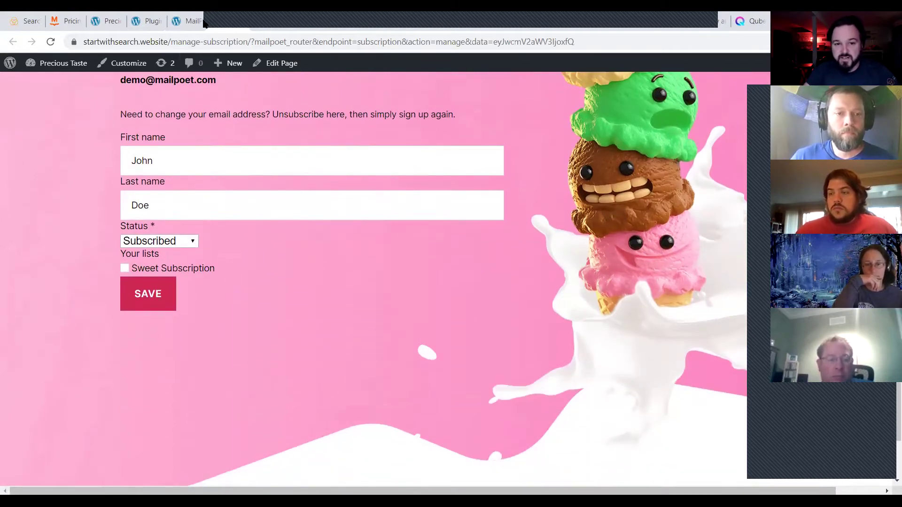
left_click(187, 24)
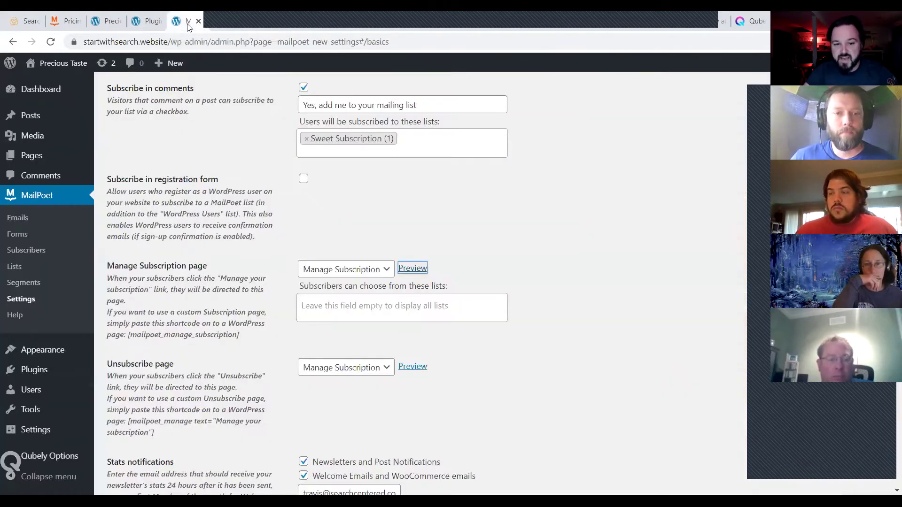
Check the lists selectable for the Manage Subscription page without choosing one, and look at the page preview again
left_click(343, 307)
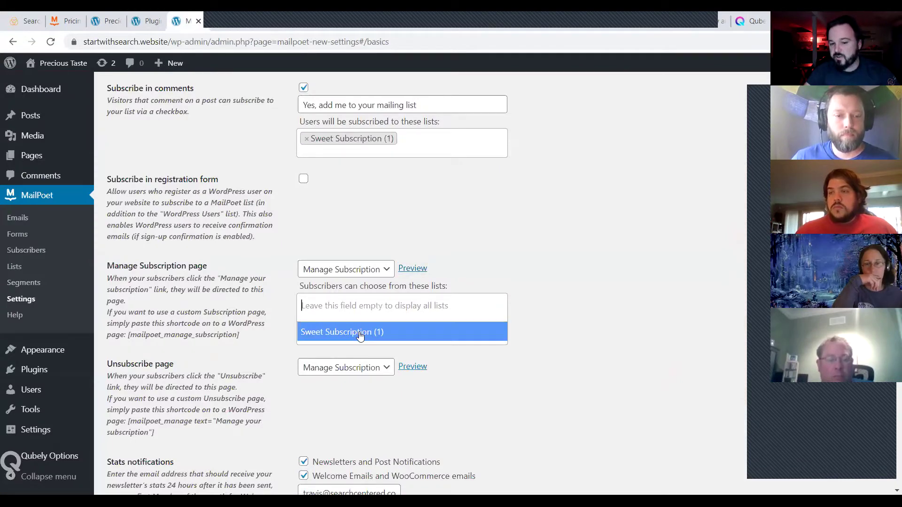
left_click(359, 312)
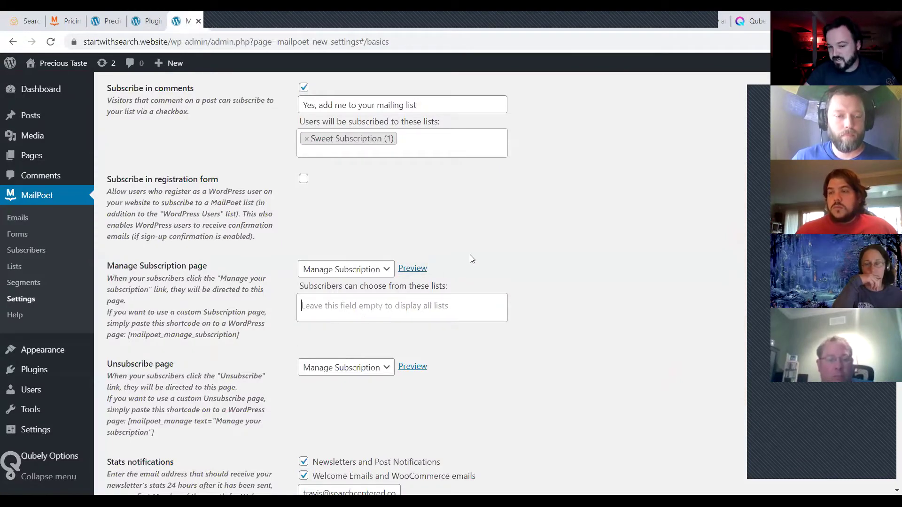
left_click(227, 24)
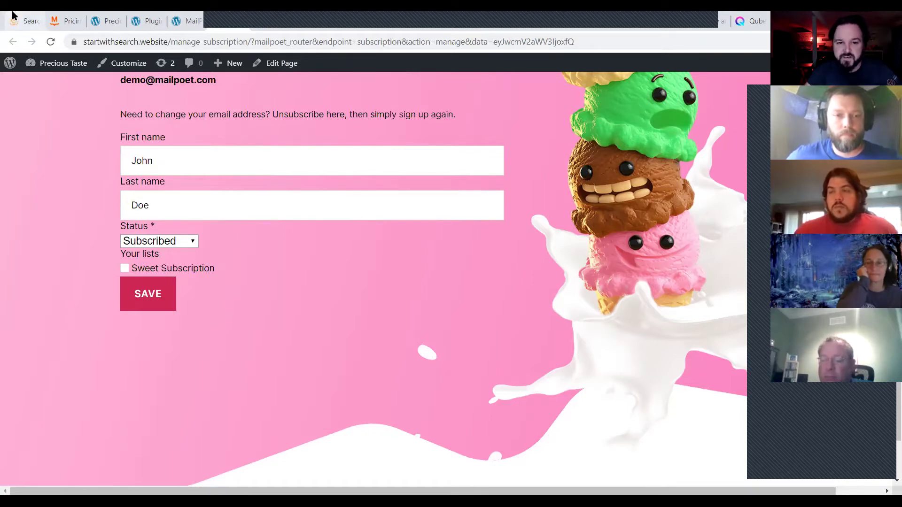
left_click(186, 21)
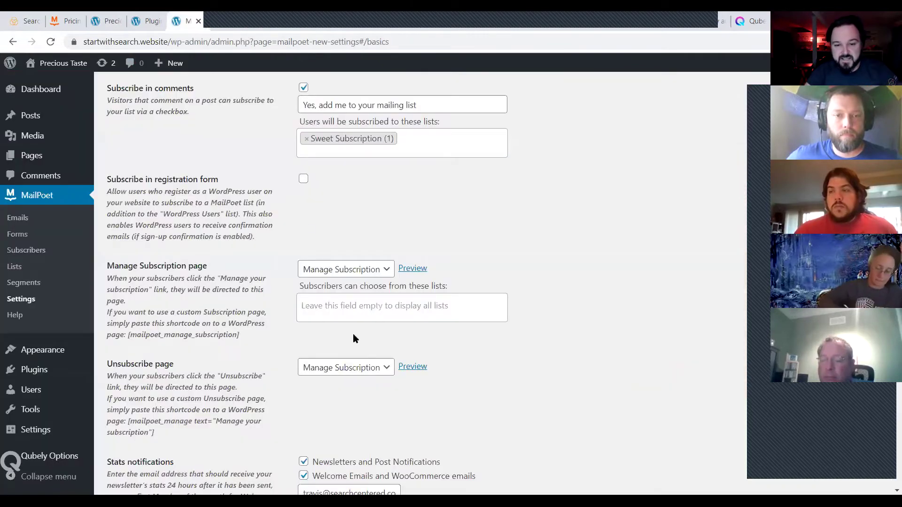
Preview the Unsubscribe page, compare it with the Manage Subscription preview, and return to the MailPoet settings
left_click(419, 371)
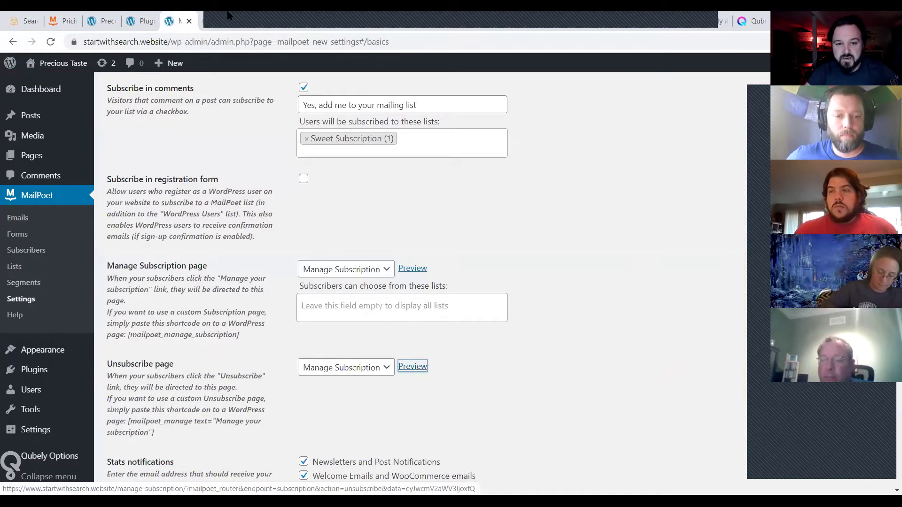
scroll(296, 398, "down", 5)
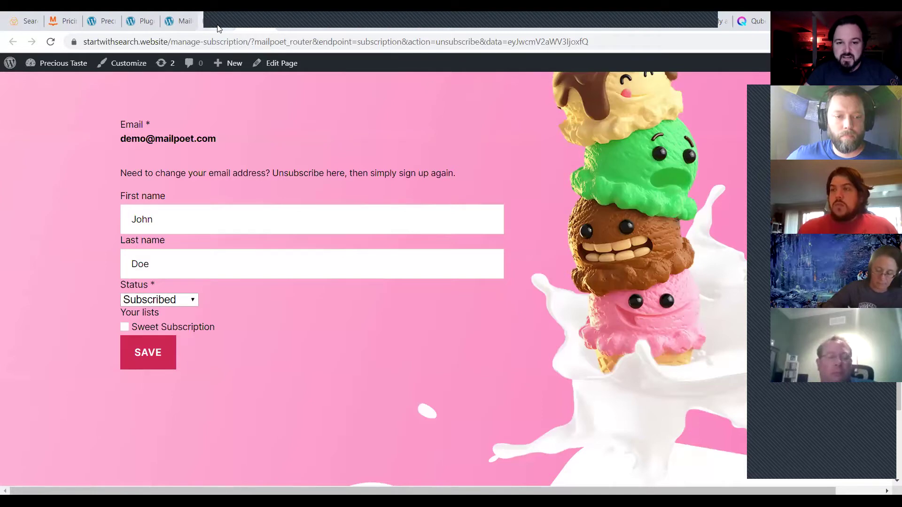
left_click(237, 21)
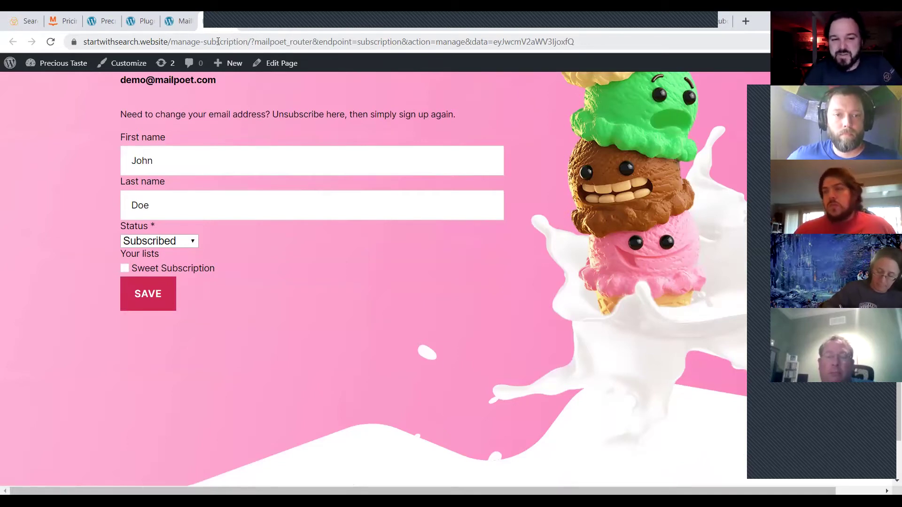
left_click(180, 26)
Review the remaining Basics settings, including stats and new subscriber notifications, the archive and subscriber count shortcodes, and GDPR compliance
scroll(326, 364, "down", 3)
scroll(379, 343, "down", 1)
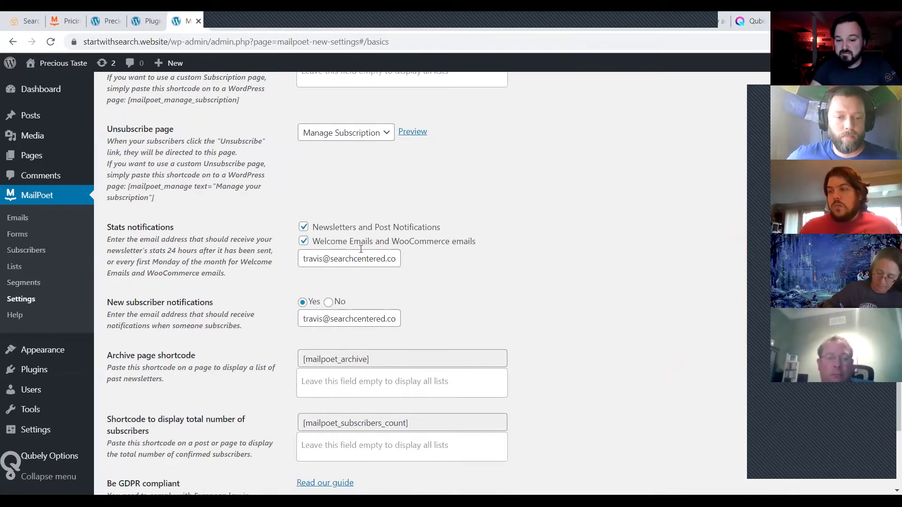
scroll(284, 235, "down", 1)
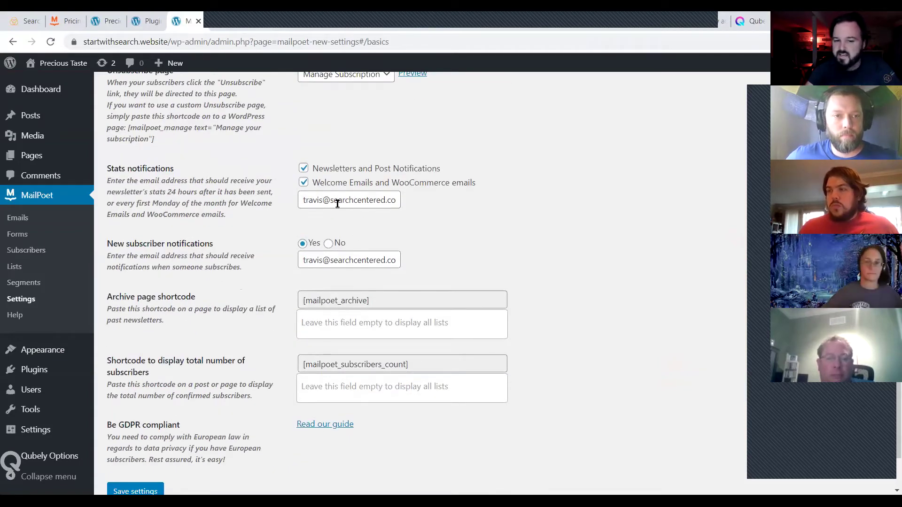
scroll(279, 259, "down", 1)
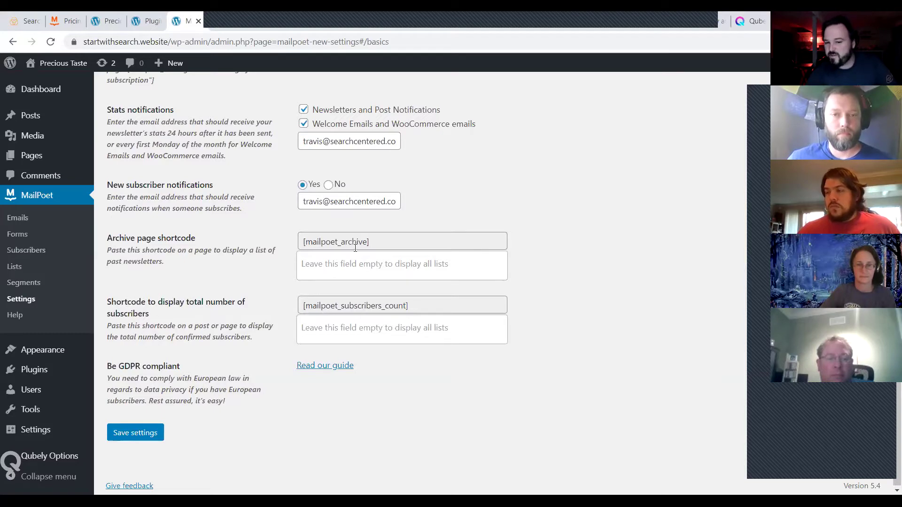
scroll(332, 307, "down", 1)
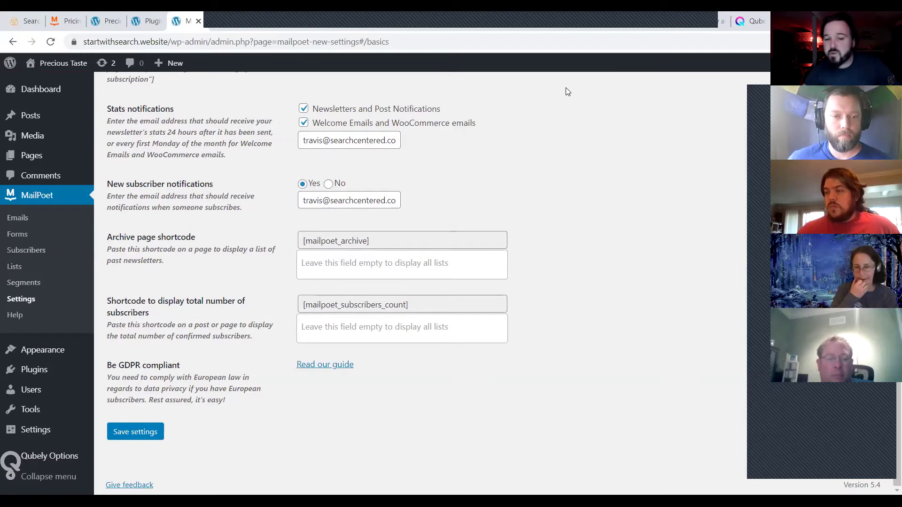
scroll(576, 266, "up", 5)
scroll(573, 261, "up", 2)
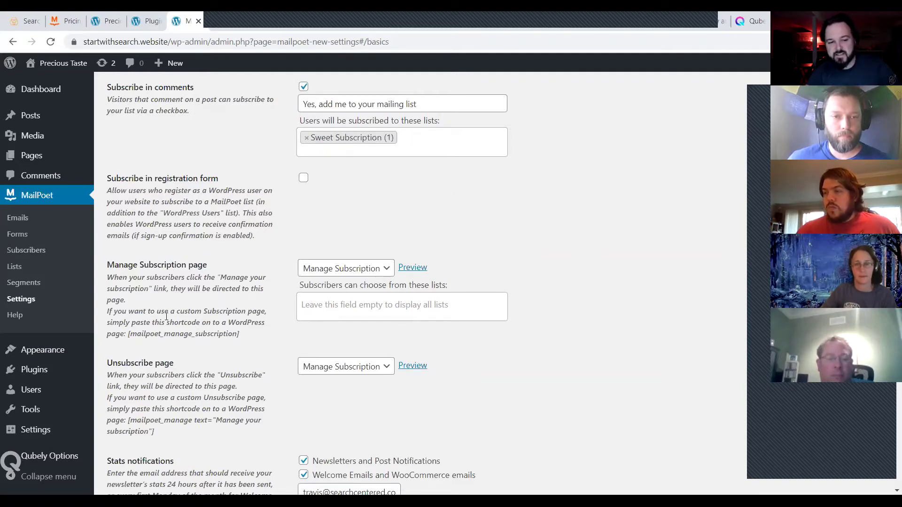
scroll(263, 314, "up", 3)
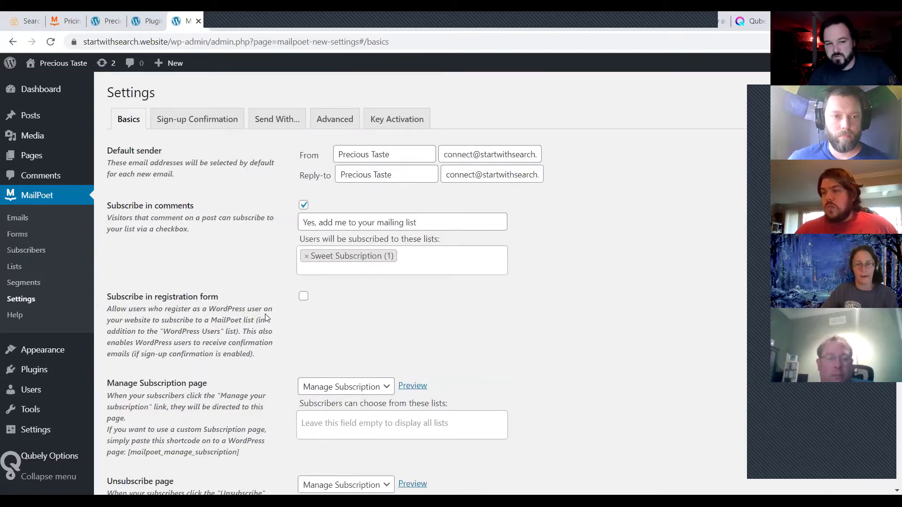
scroll(265, 314, "down", 1)
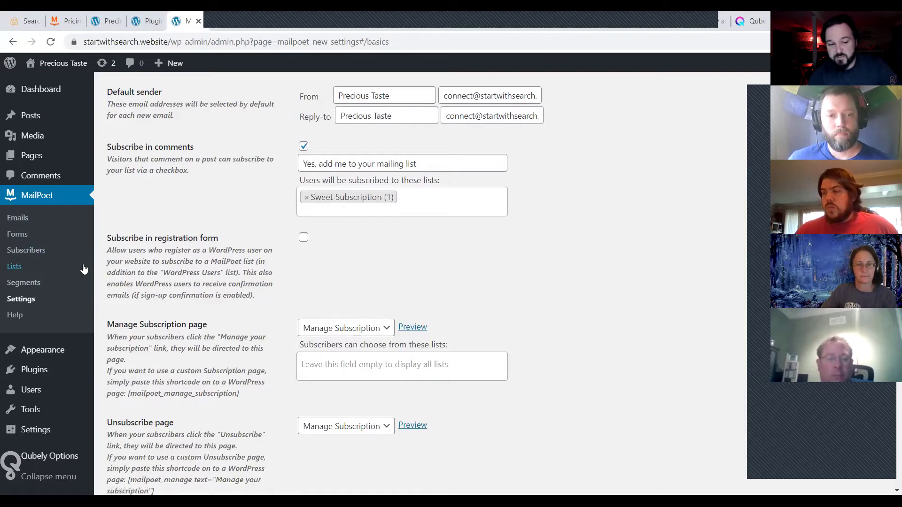
View the MailPoet lists and open the Sweet Subscription list to examine its name and description
left_click(21, 268)
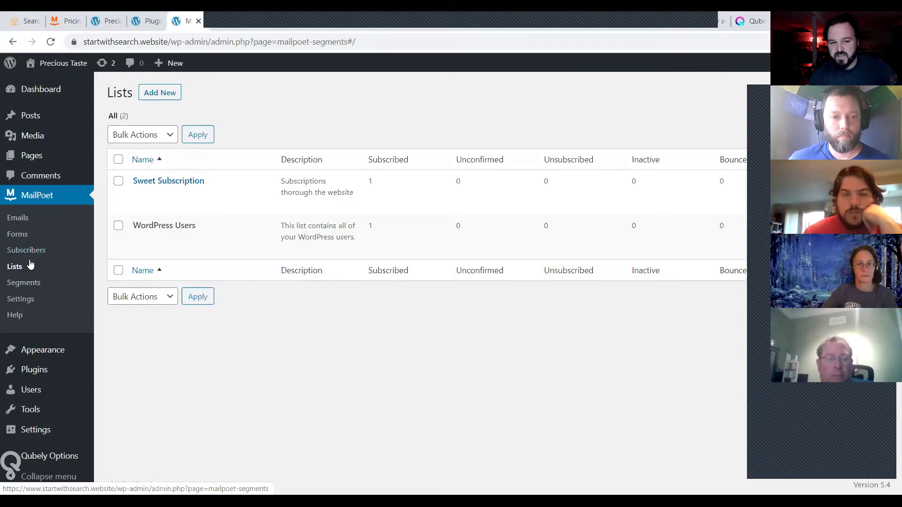
mouse_move(150, 184)
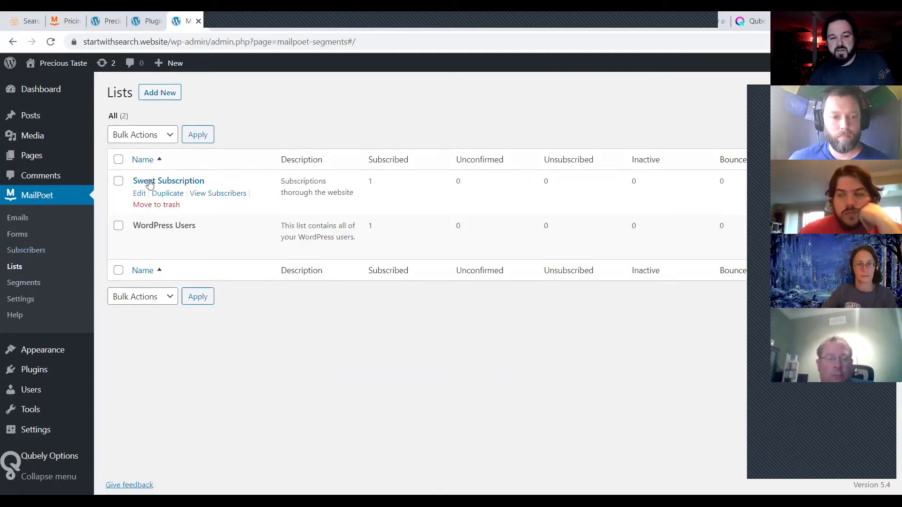
left_click(187, 185)
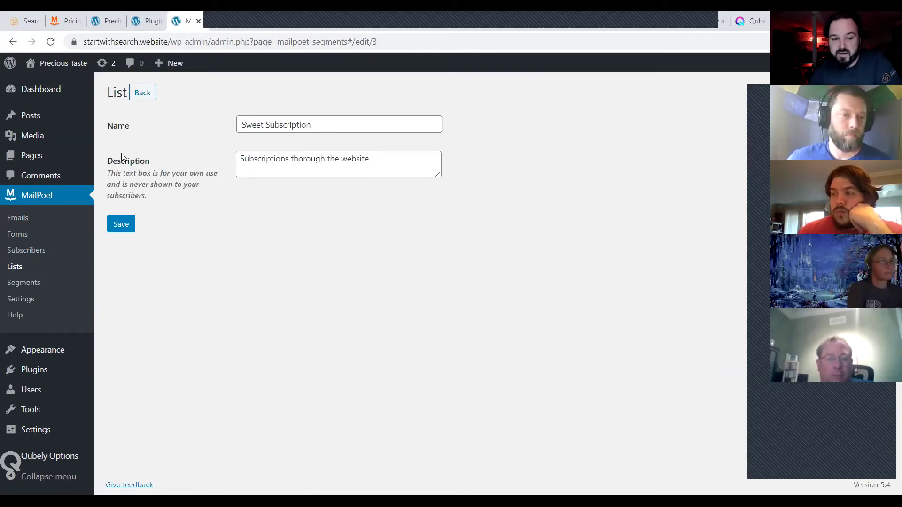
Open the Sweet Stuff form in the MailPoet form editor and view the Subscribe form on the site's homepage
left_click(20, 238)
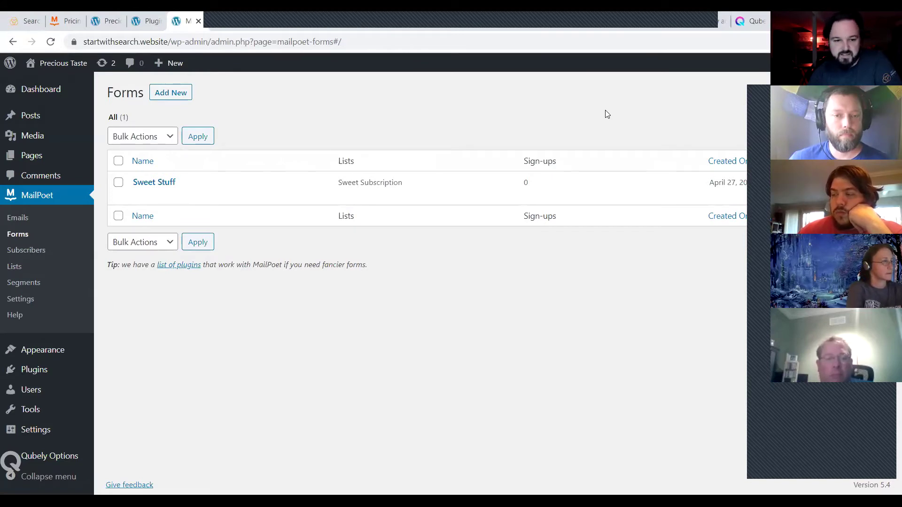
left_click(163, 183)
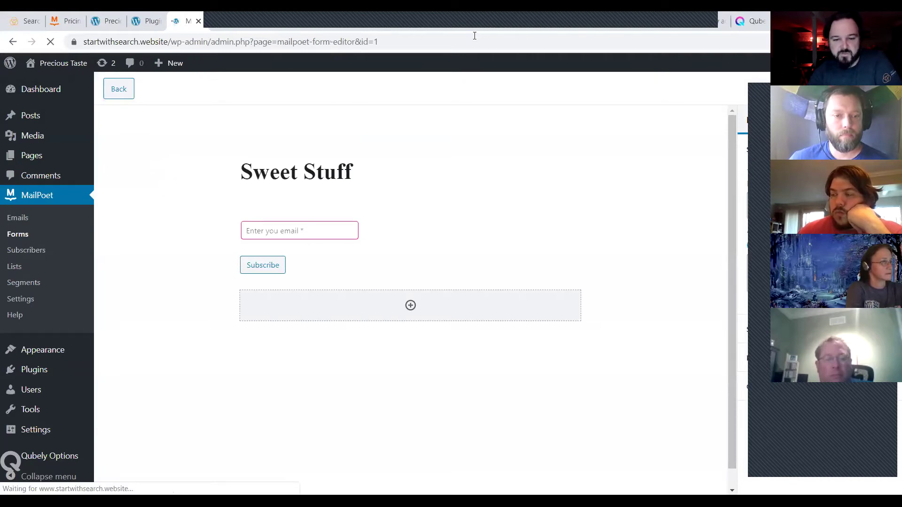
key("ctrl+3")
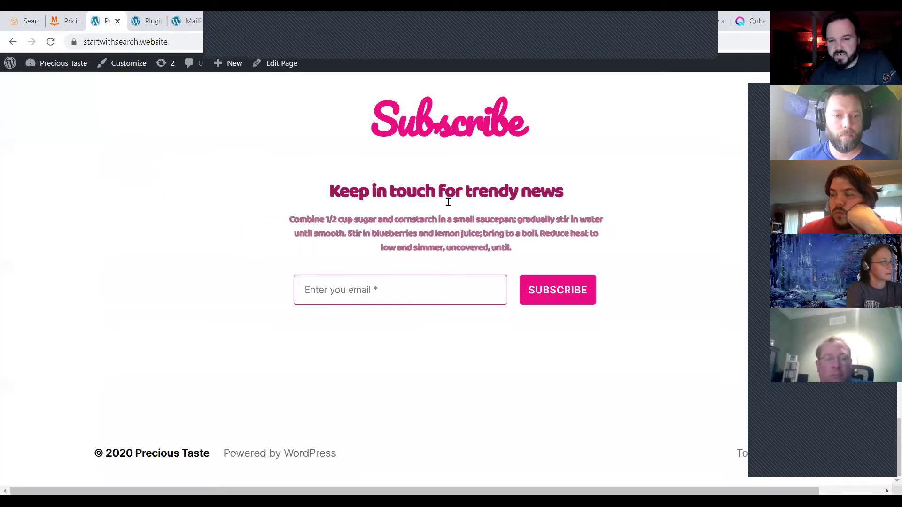
Return to the Sweet Stuff form editor and open the email field's label settings
left_click(184, 25)
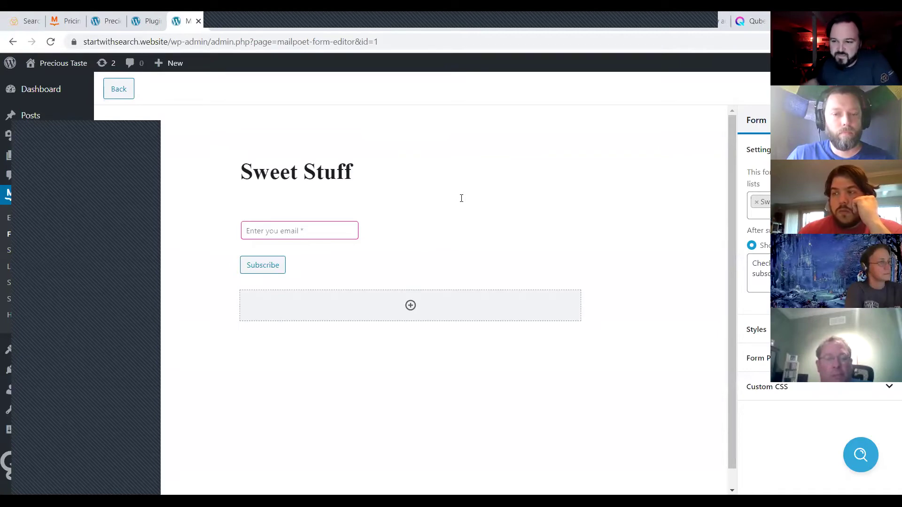
mouse_move(292, 246)
left_click(297, 172)
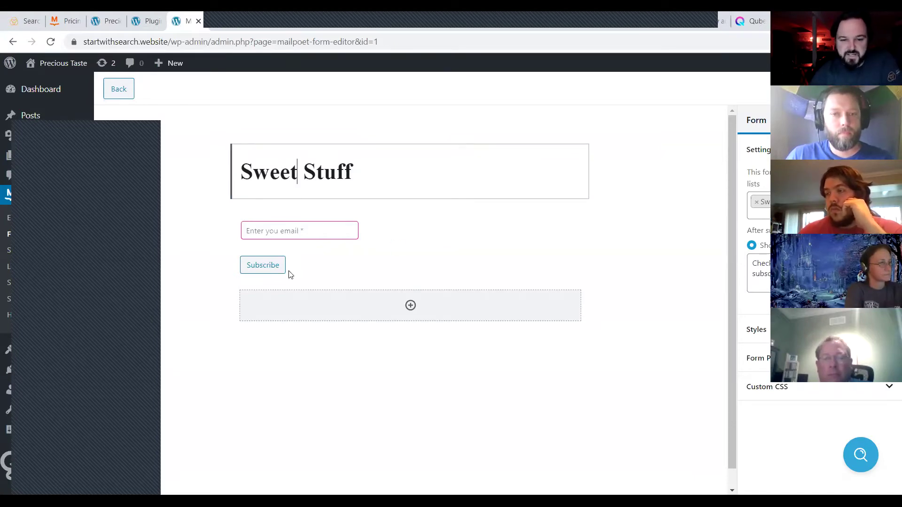
left_click(301, 231)
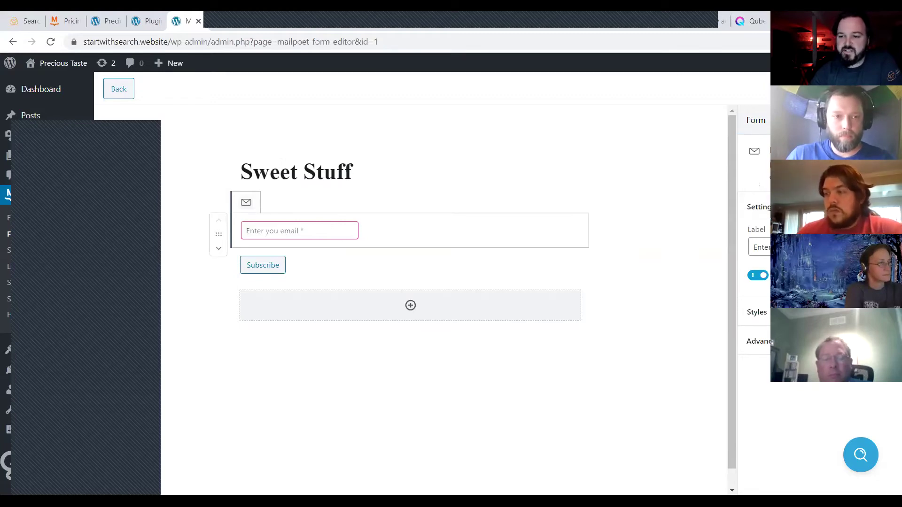
left_click(759, 247)
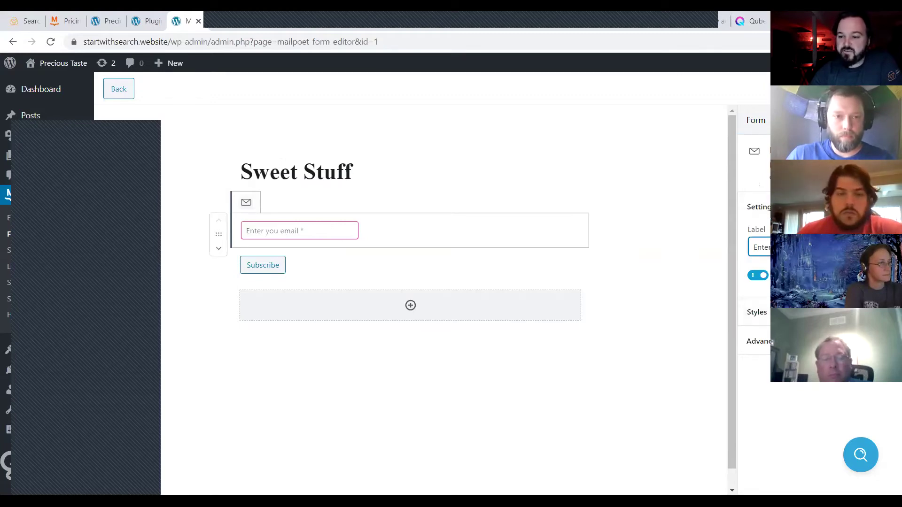
Try the email field's label outside the input and a pink field background, reverting each change
left_click(758, 276)
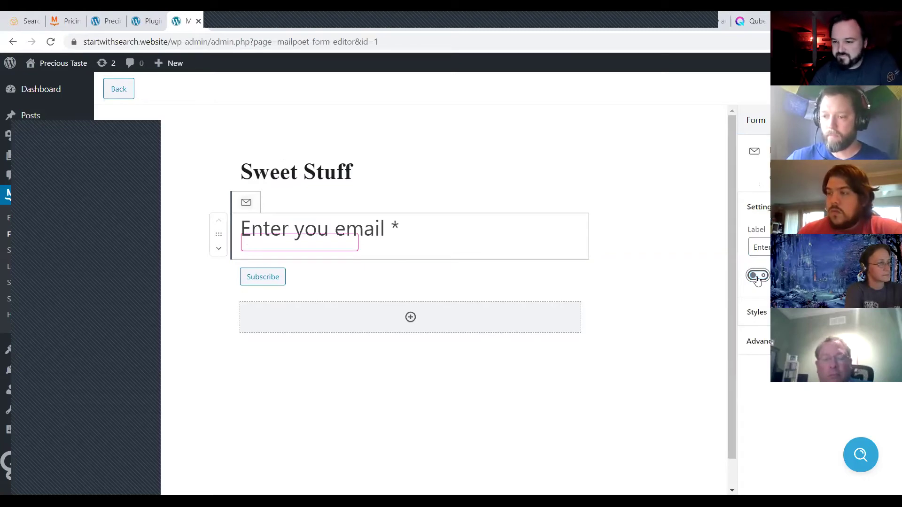
left_click(757, 279)
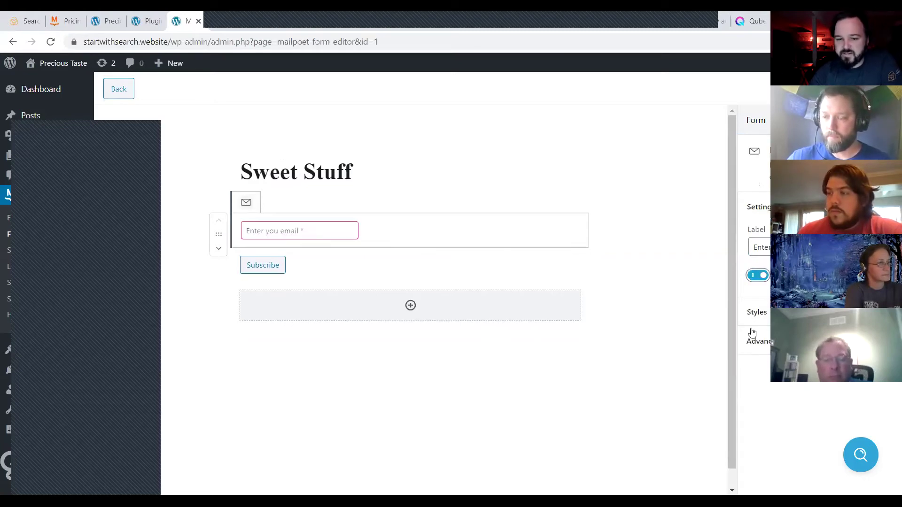
left_click(759, 312)
scroll(799, 305, "down", 4)
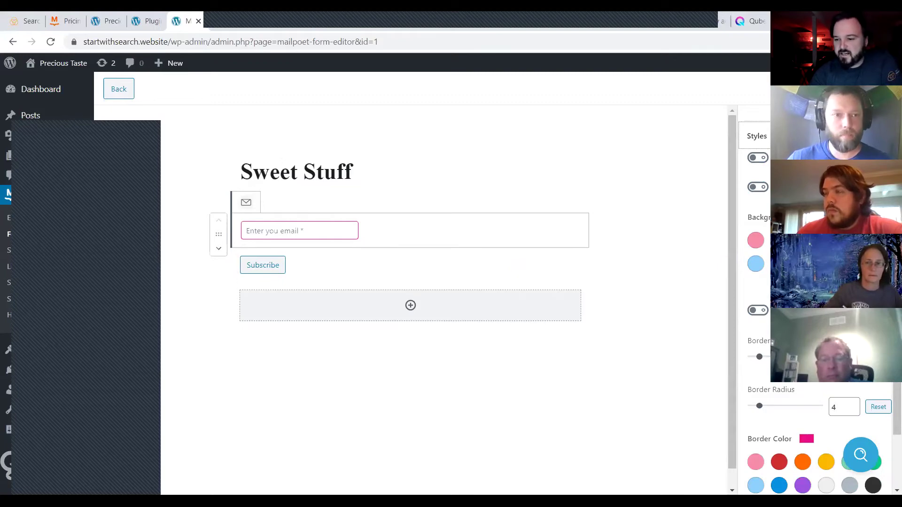
left_click(755, 240)
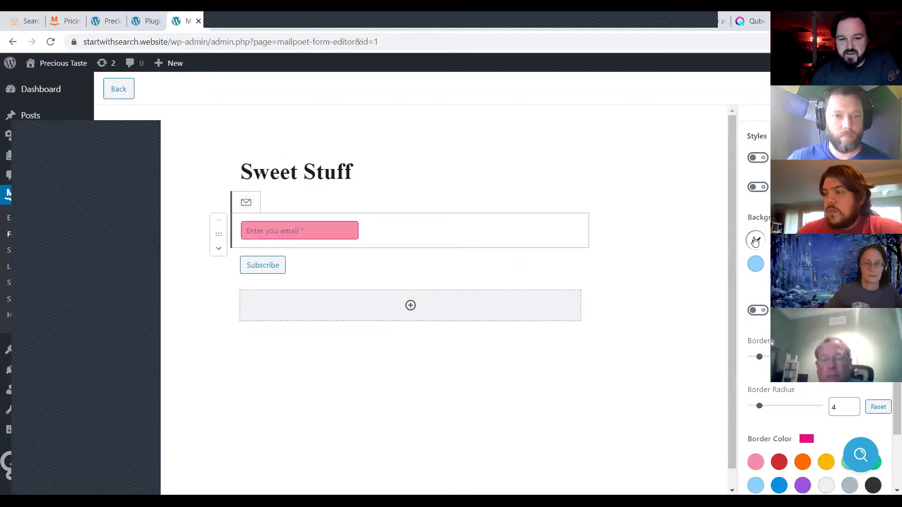
left_click(755, 240)
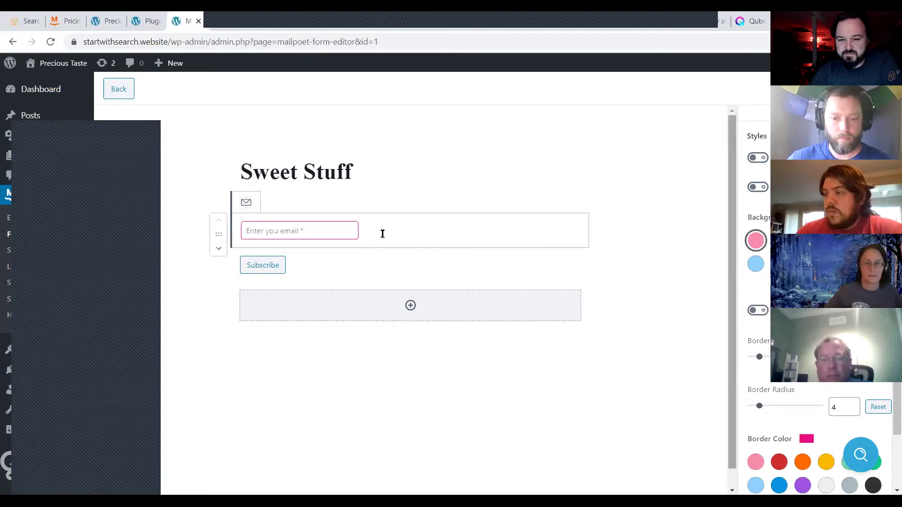
Select the form's Subscribe button and view its style settings
left_click(456, 223)
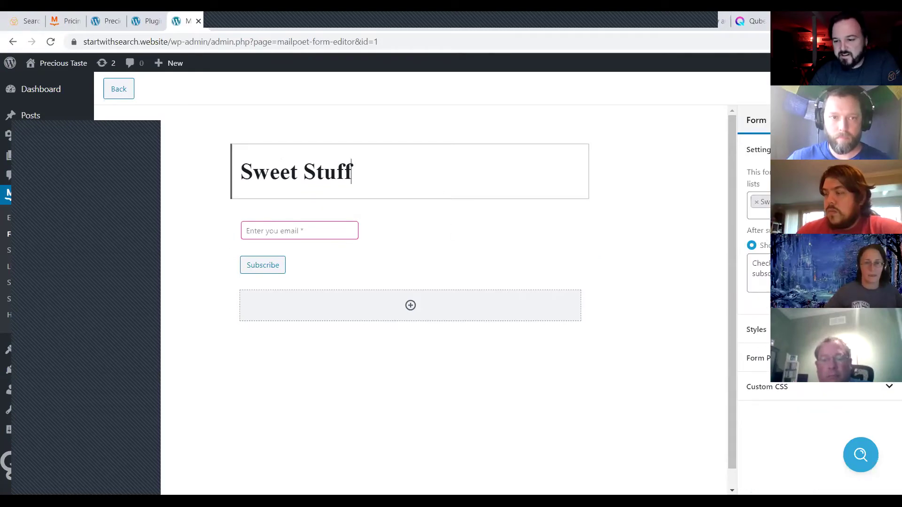
left_click(256, 264)
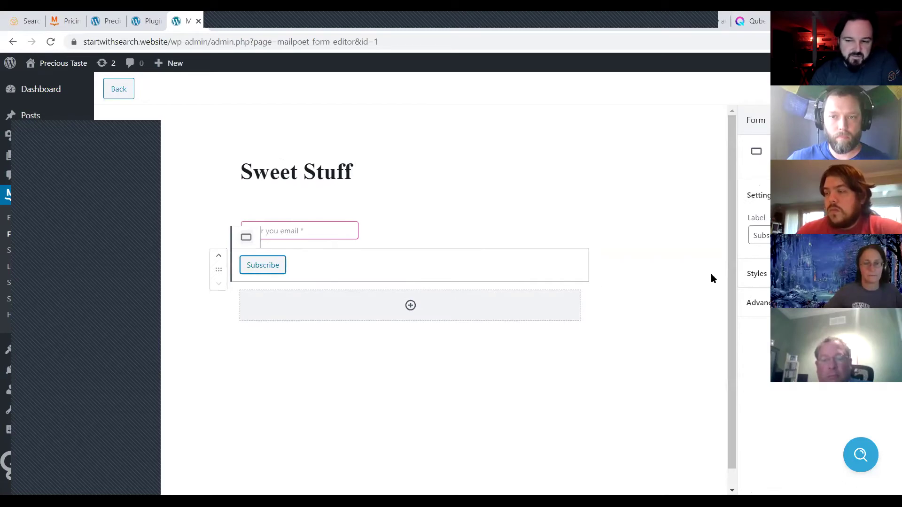
left_click(757, 274)
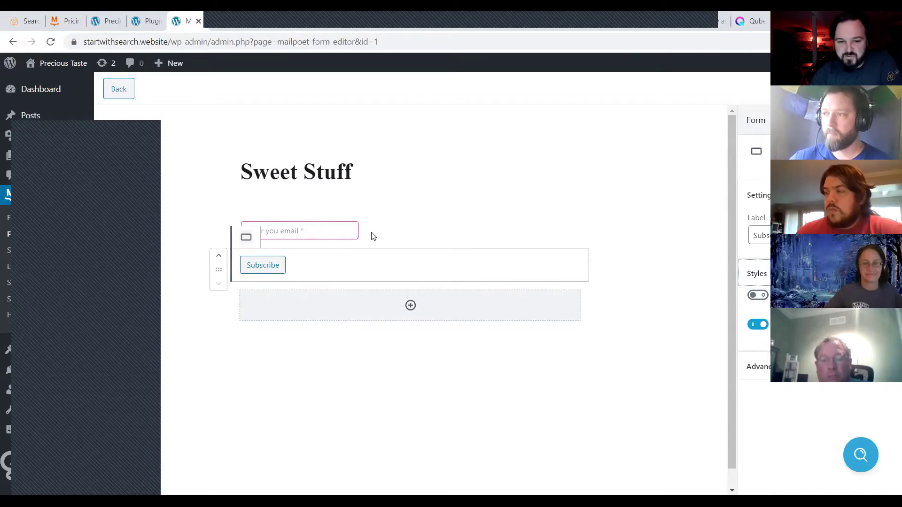
Browse the Layout, Fields and Custom Fields blocks available for insertion below the email field without adding one
left_click(285, 228)
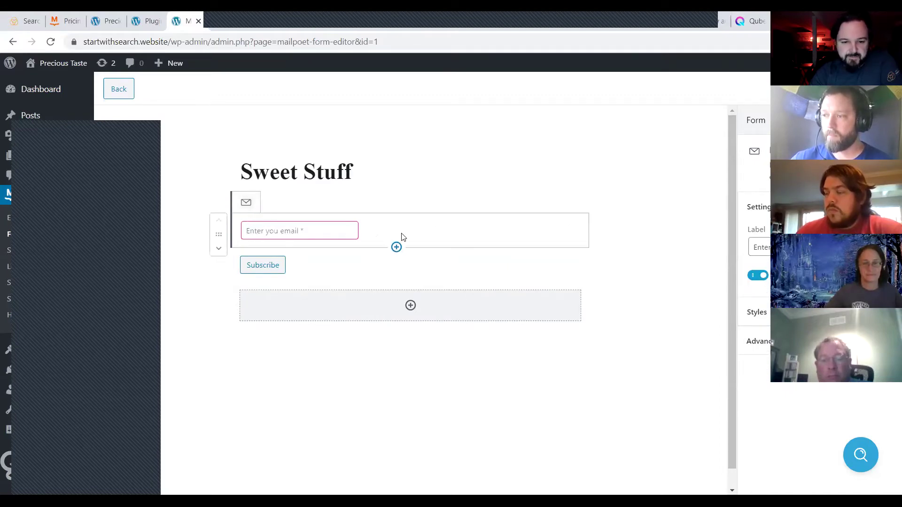
left_click(397, 247)
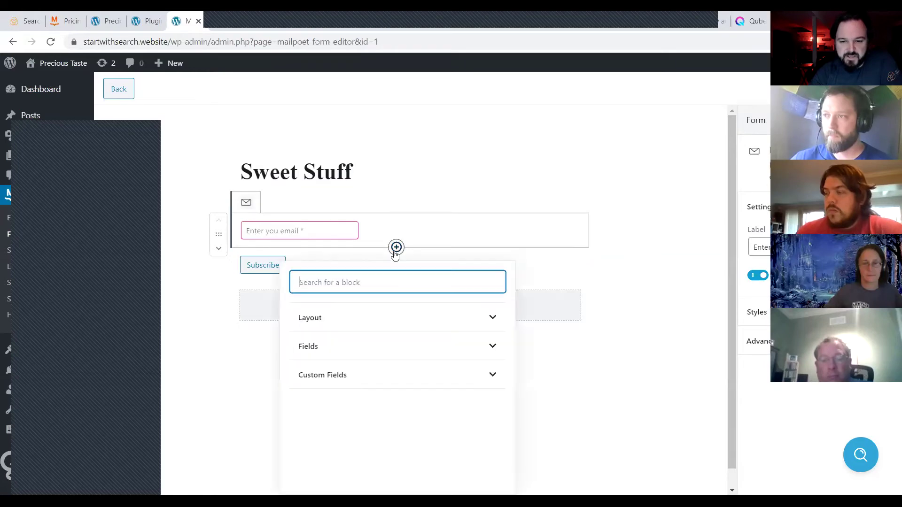
left_click(380, 322)
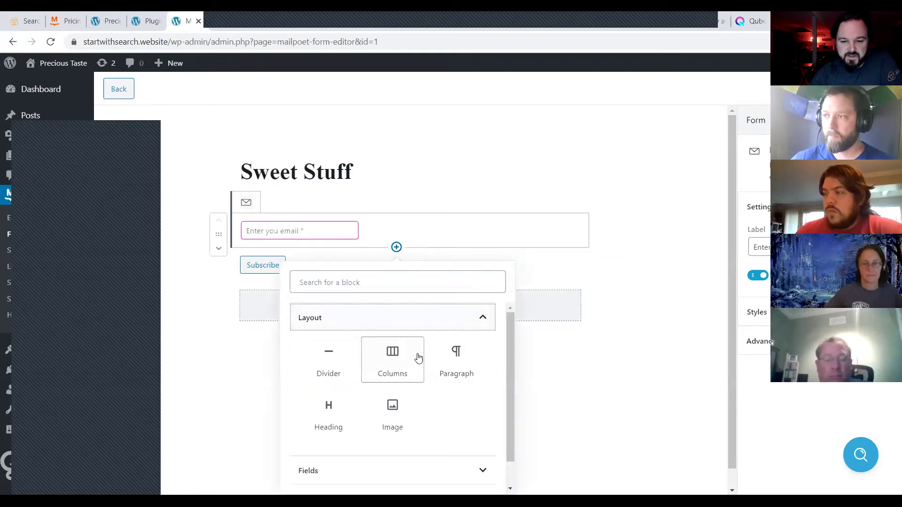
left_click(350, 477)
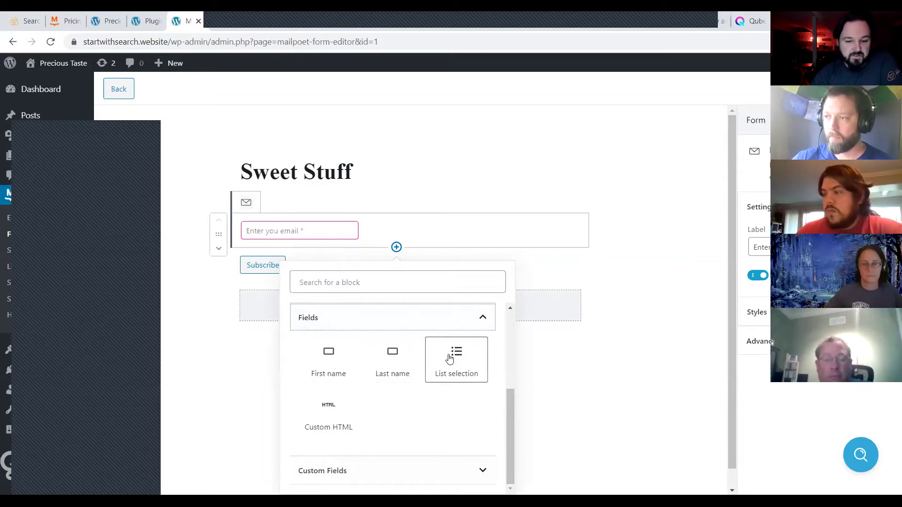
left_click(479, 475)
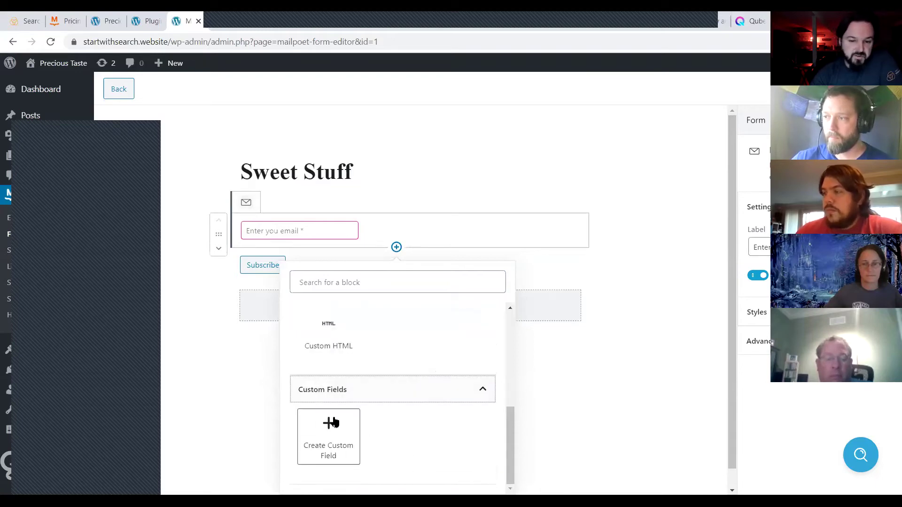
left_click(679, 217)
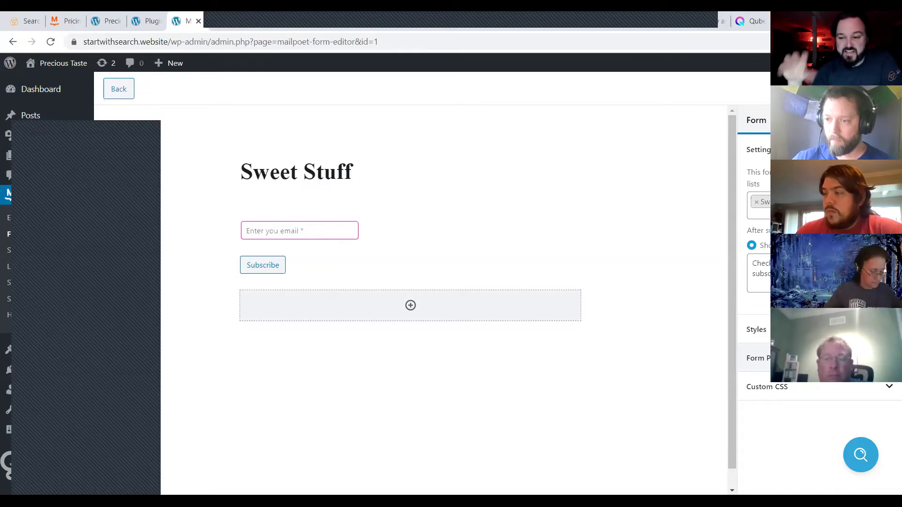
Review the form placement options and view the Below pages settings, closing them without saving
scroll(816, 383, "down", 4)
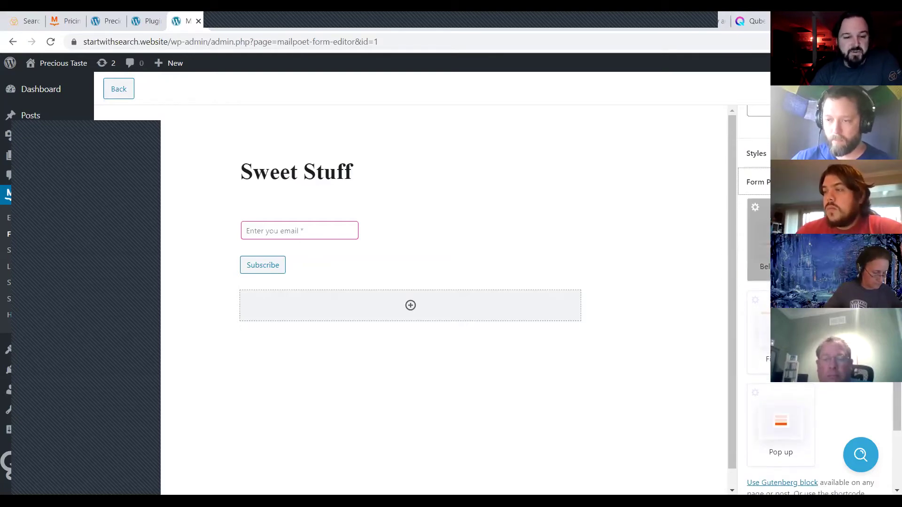
left_click(759, 227)
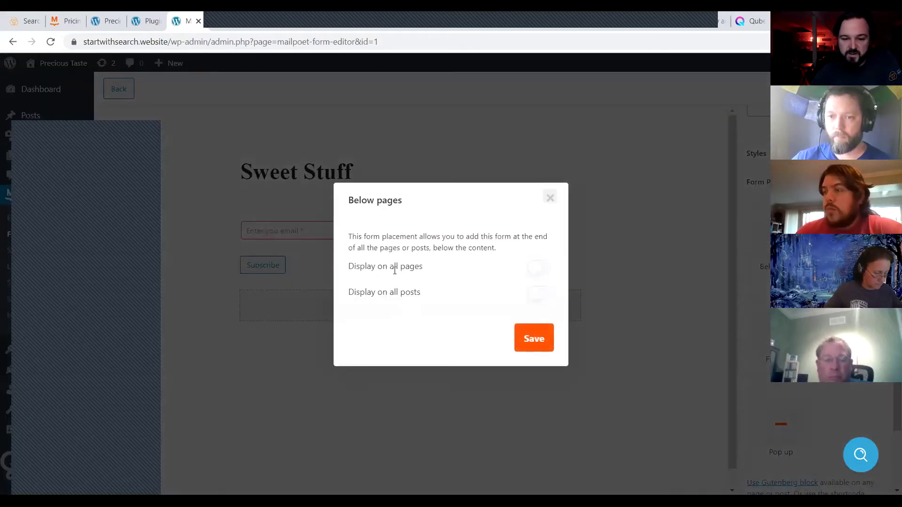
left_click(550, 200)
View the Fixed bar placement settings, look over the site's homepage, and return to close the settings without saving
left_click(759, 331)
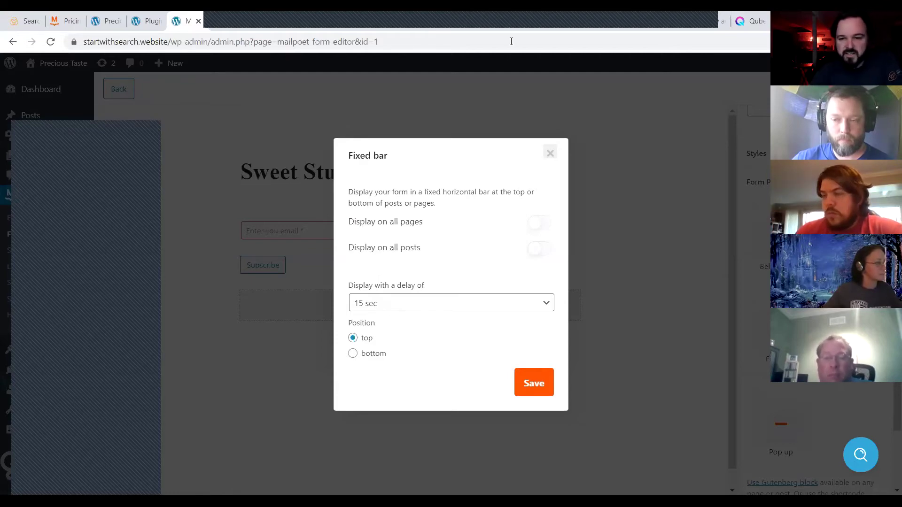
left_click(104, 20)
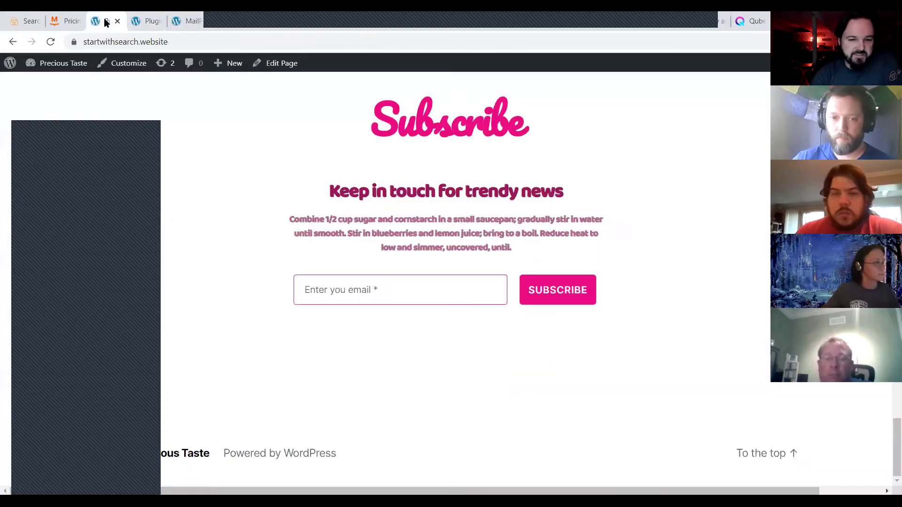
scroll(391, 224, "up", 15)
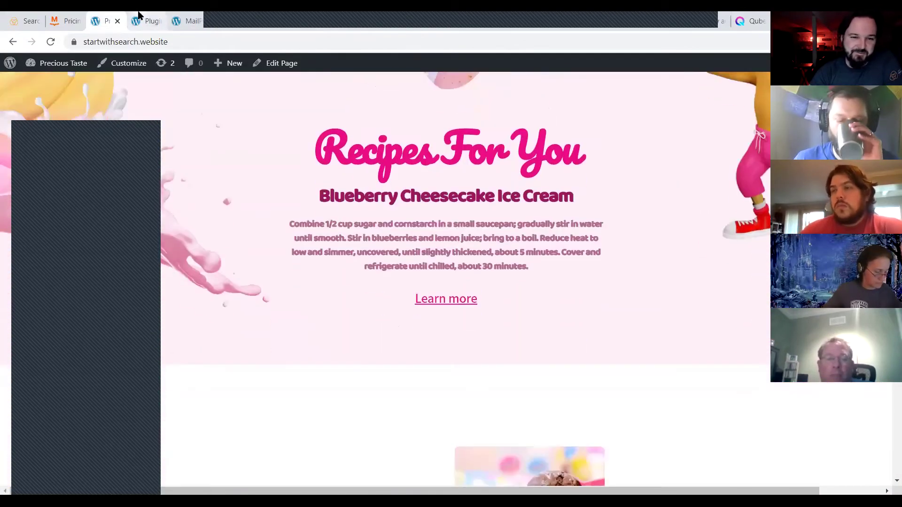
left_click(188, 21)
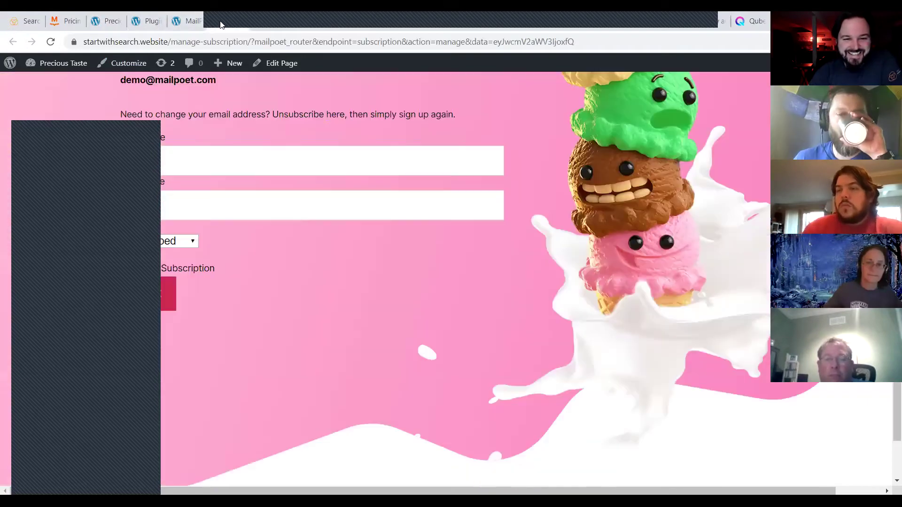
left_click(188, 20)
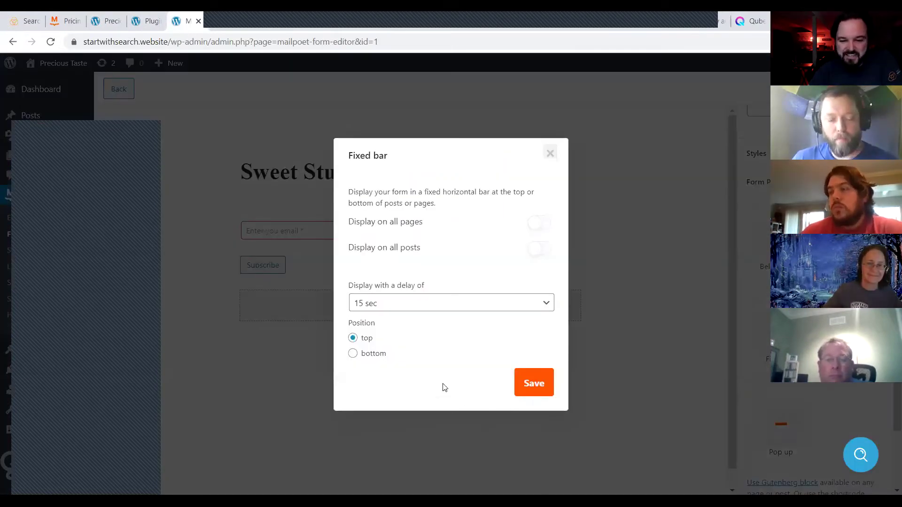
left_click(550, 153)
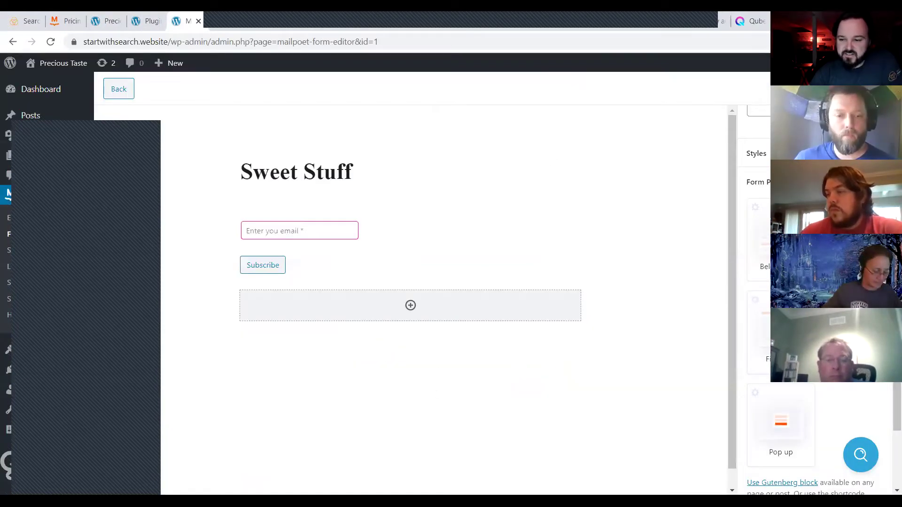
View the Pop up placement settings and the available display delays, closing them without changes
scroll(858, 401, "down", 2)
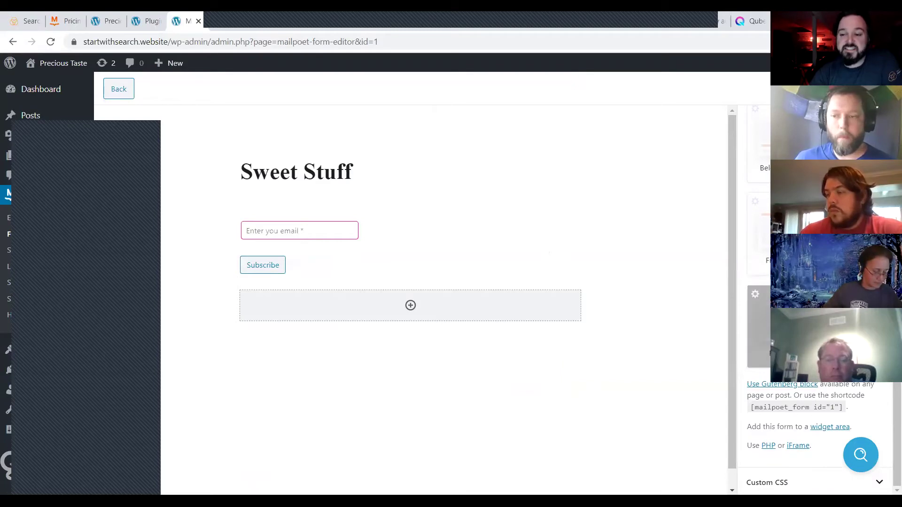
left_click(756, 297)
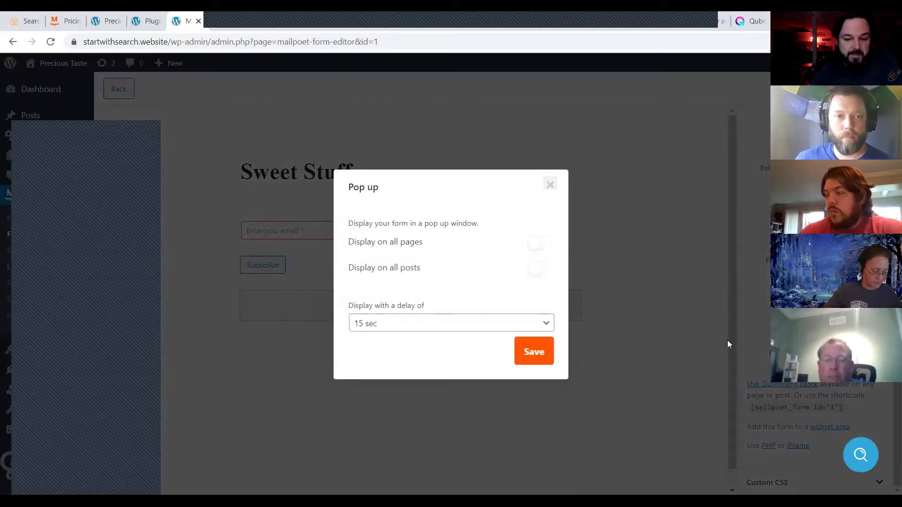
left_click(500, 324)
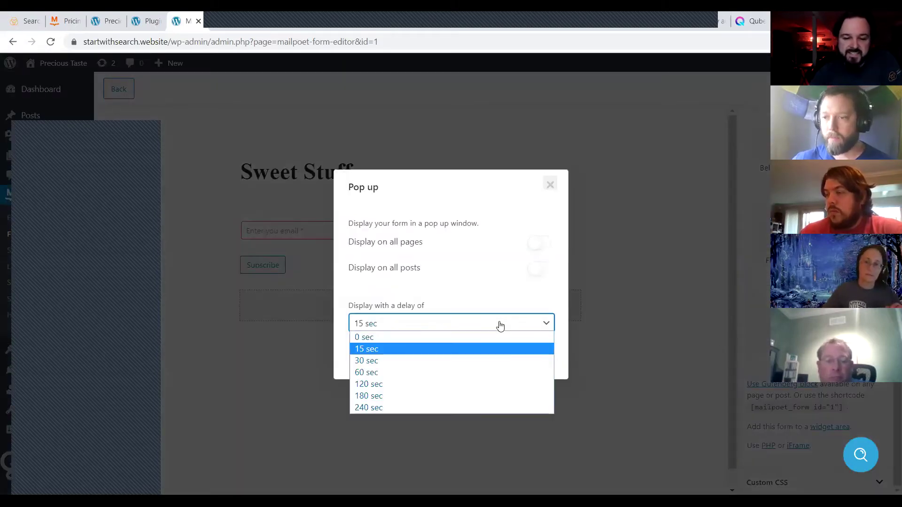
left_click(488, 282)
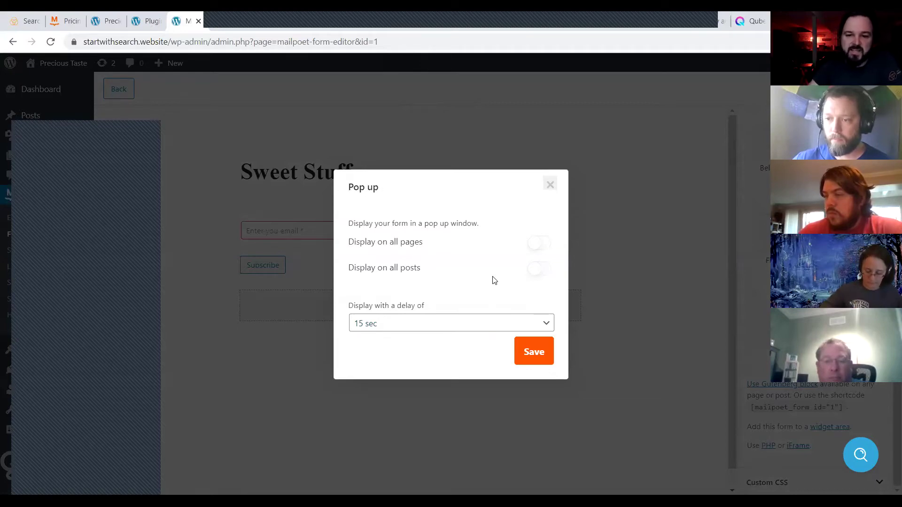
left_click(550, 184)
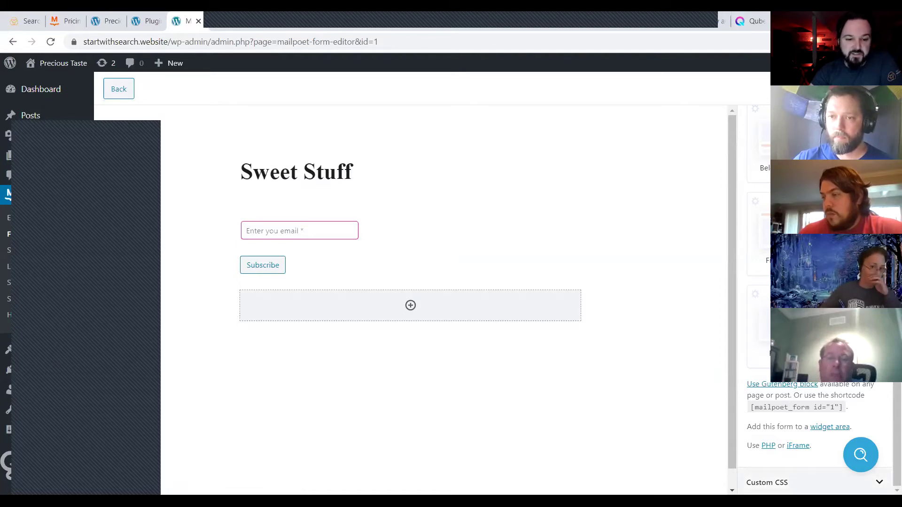
Open the form's Custom CSS and read through its style rules
left_click(877, 483)
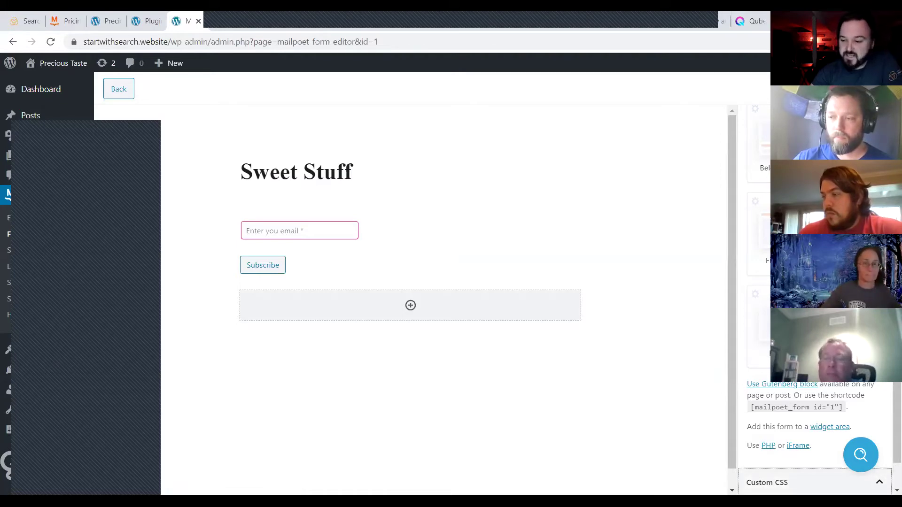
scroll(872, 434, "down", 10)
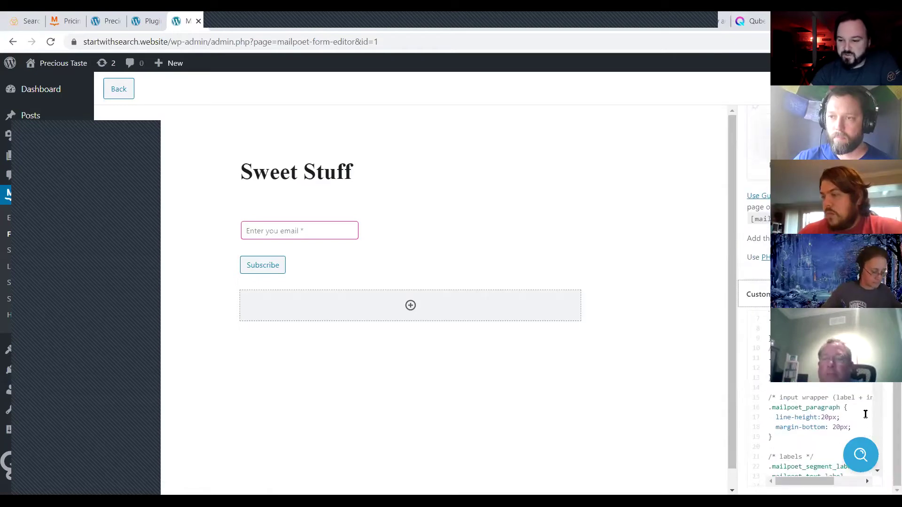
scroll(817, 427, "up", 6)
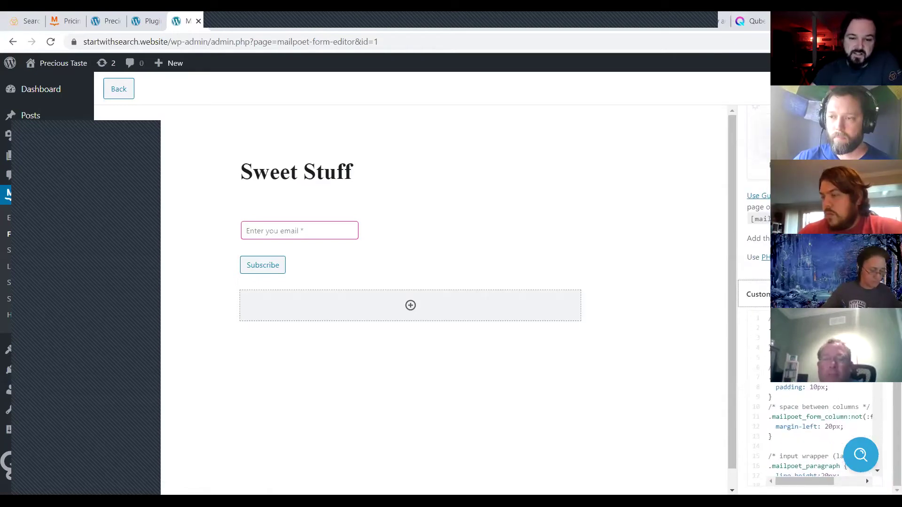
scroll(829, 386, "down", 5)
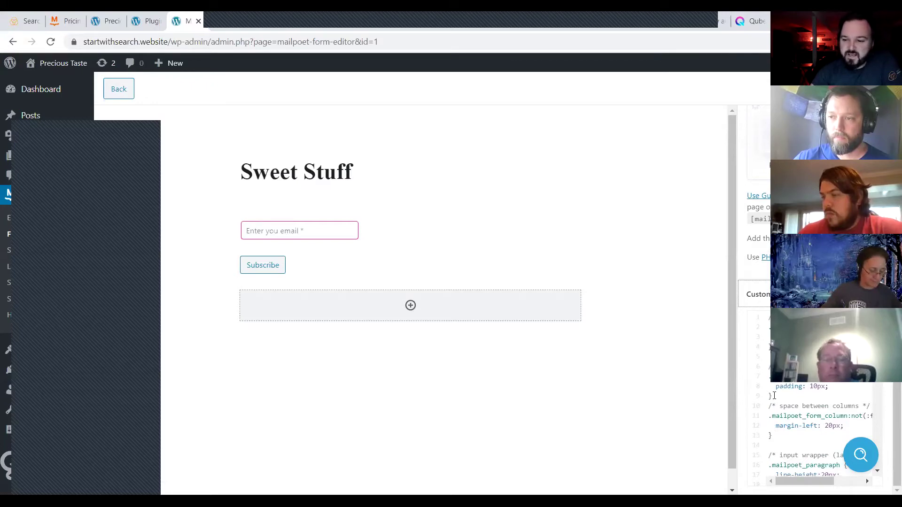
Read through the rest of the form's custom CSS, then review the Basics page of the MailPoet settings
scroll(829, 387, "down", 15)
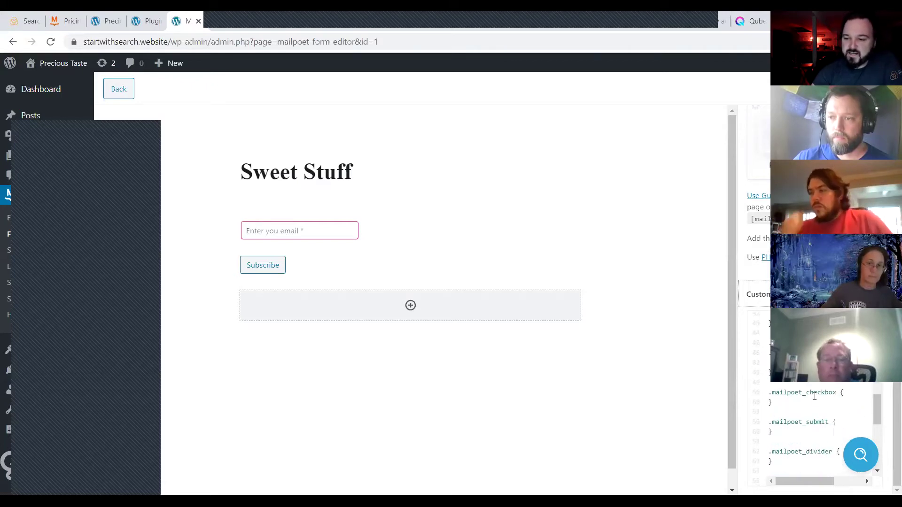
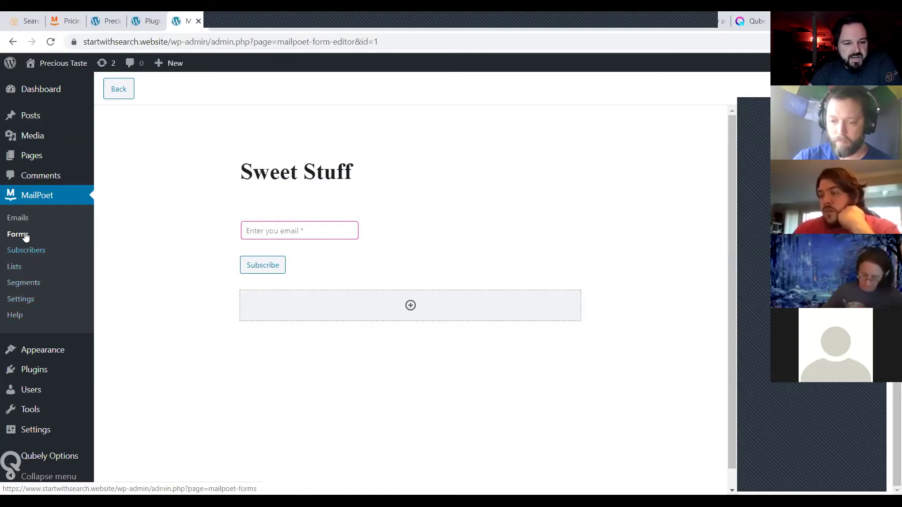
left_click(20, 303)
left_click(509, 108)
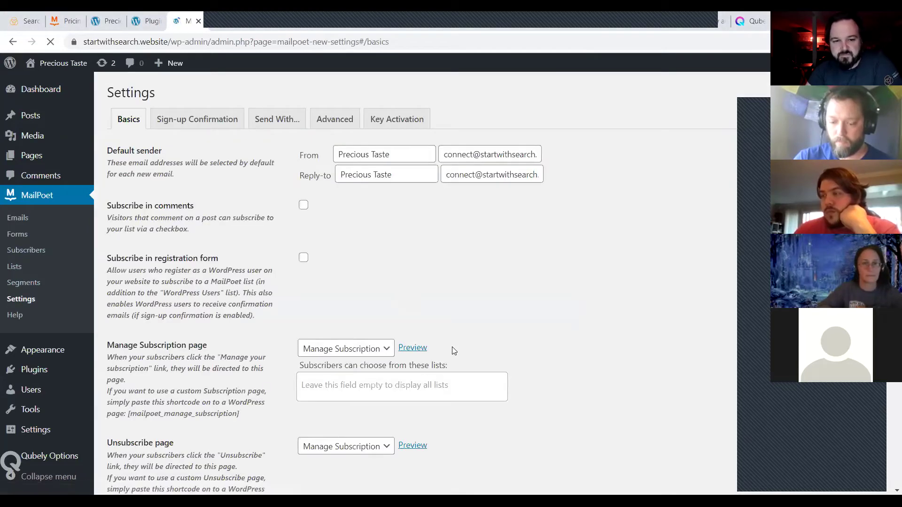
scroll(303, 259, "down", 9)
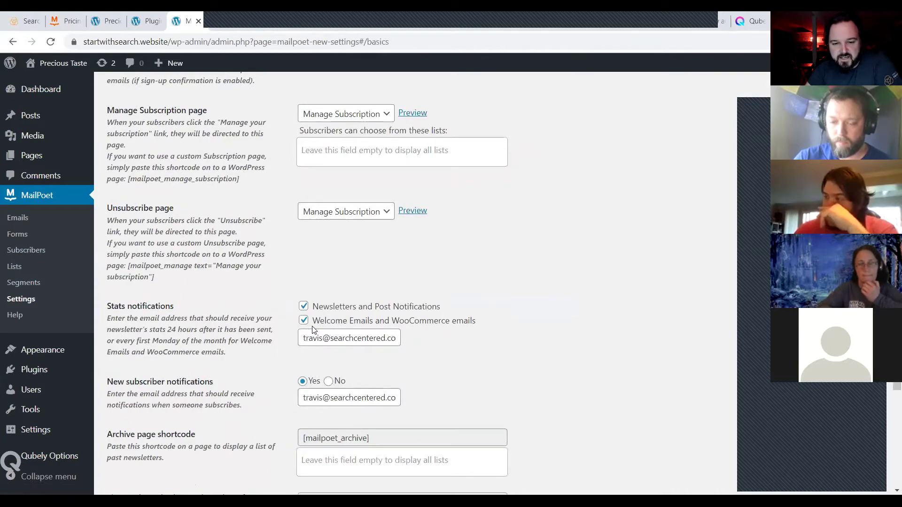
scroll(307, 324, "up", 10)
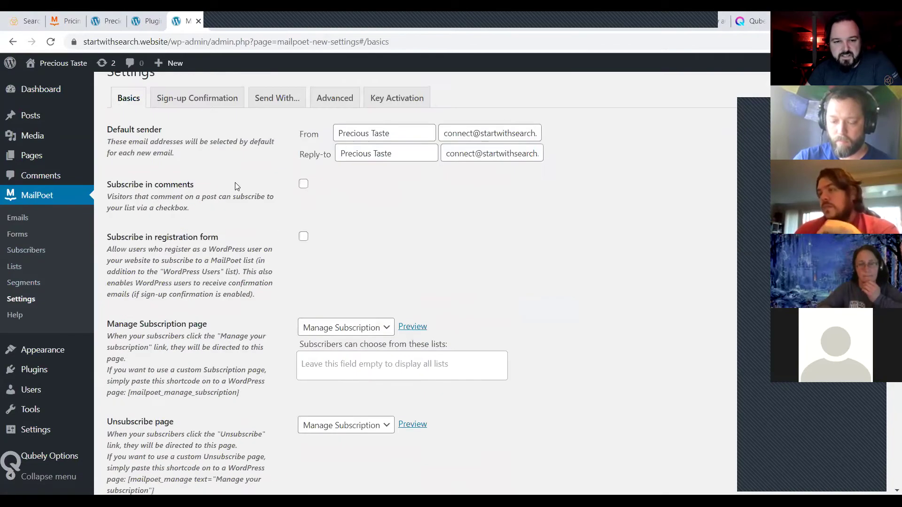
Open the Sign-up Confirmation settings and review the confirmation email's subject, content and confirmation page option
left_click(216, 97)
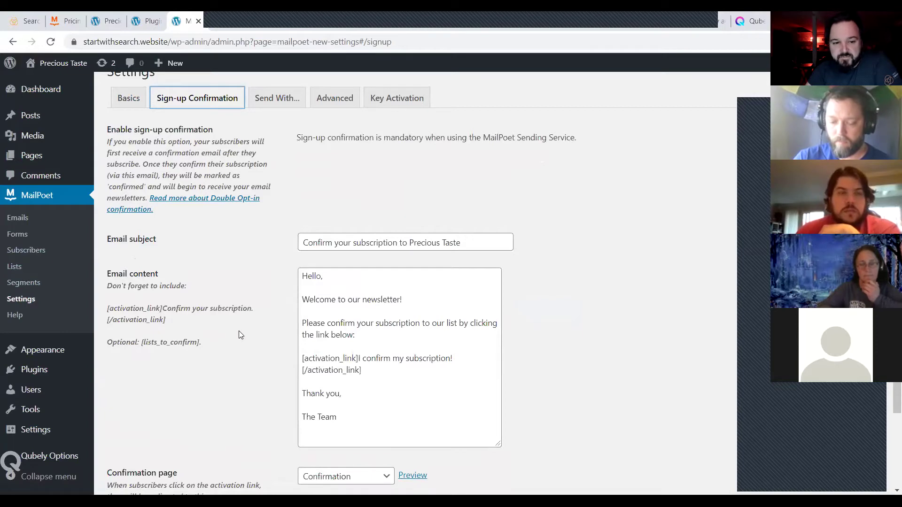
scroll(239, 331, "down", 2)
scroll(244, 343, "up", 3)
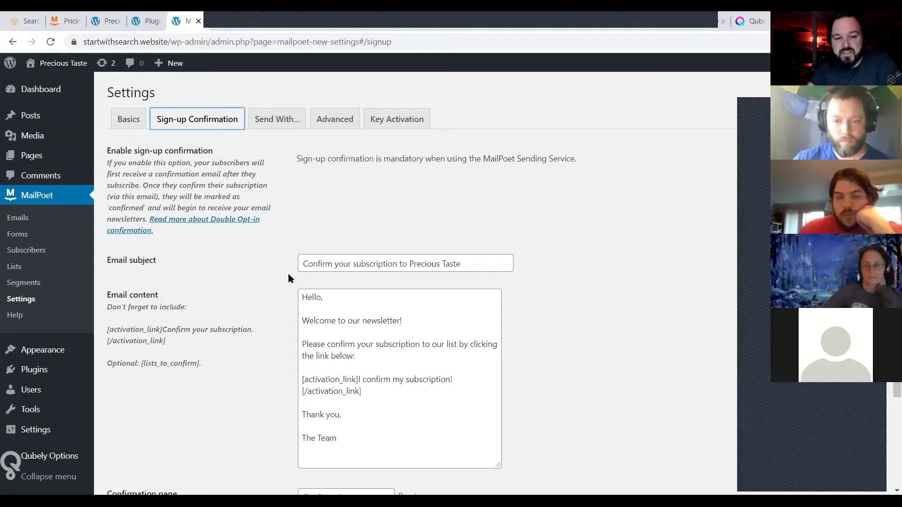
scroll(289, 274, "down", 3)
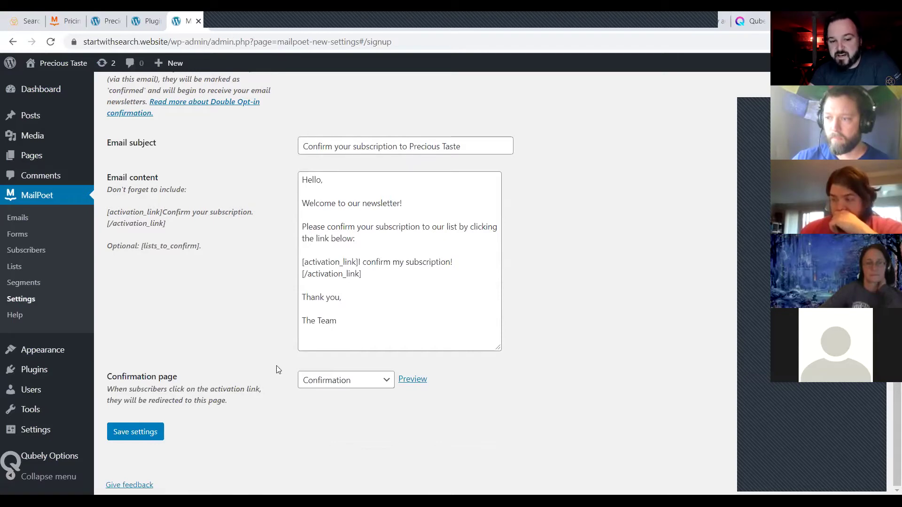
Preview the subscription confirmation page in a new tab, look it over, and return to the Sign-up Confirmation settings
right_click(413, 379)
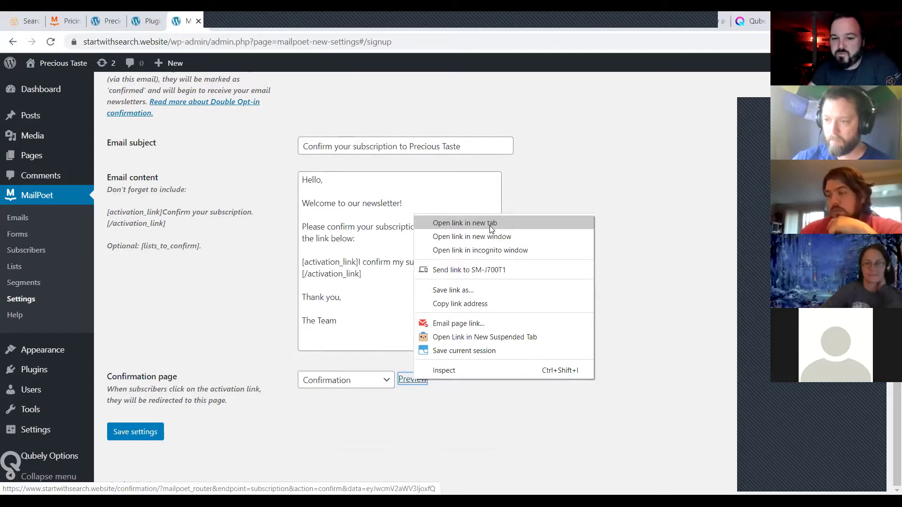
left_click(489, 225)
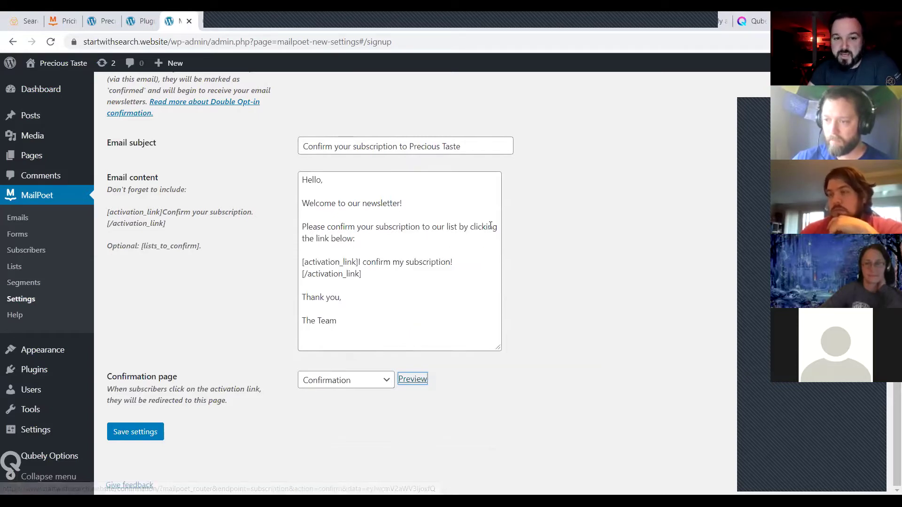
left_click(207, 23)
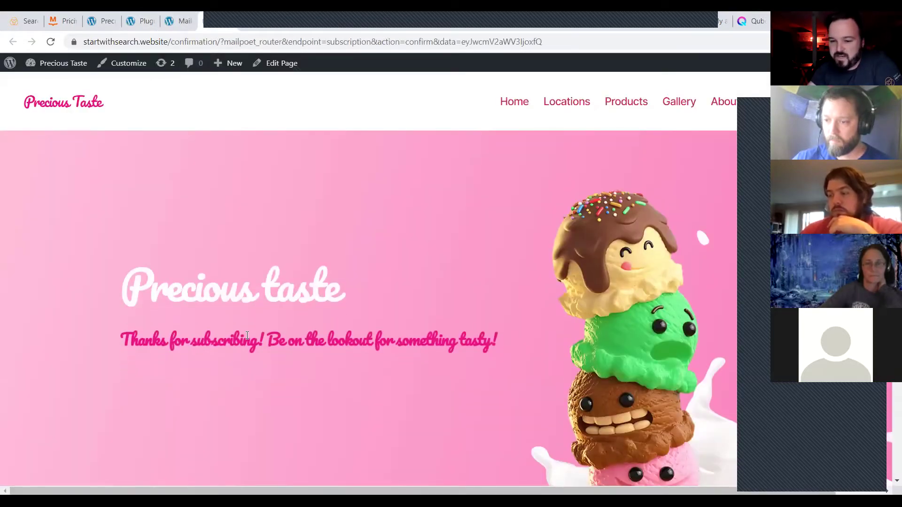
scroll(250, 375, "down", 4)
scroll(268, 389, "up", 4)
scroll(278, 382, "down", 5)
scroll(395, 363, "up", 5)
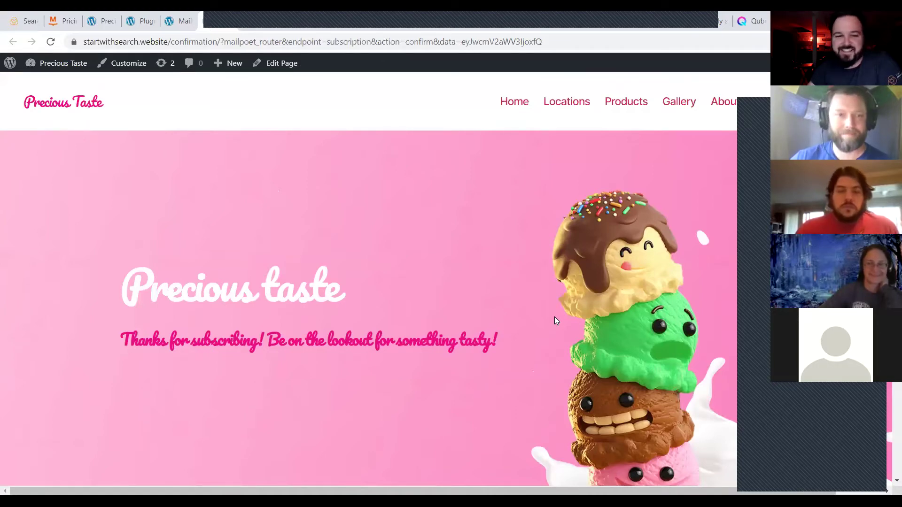
left_click(183, 24)
scroll(240, 329, "up", 3)
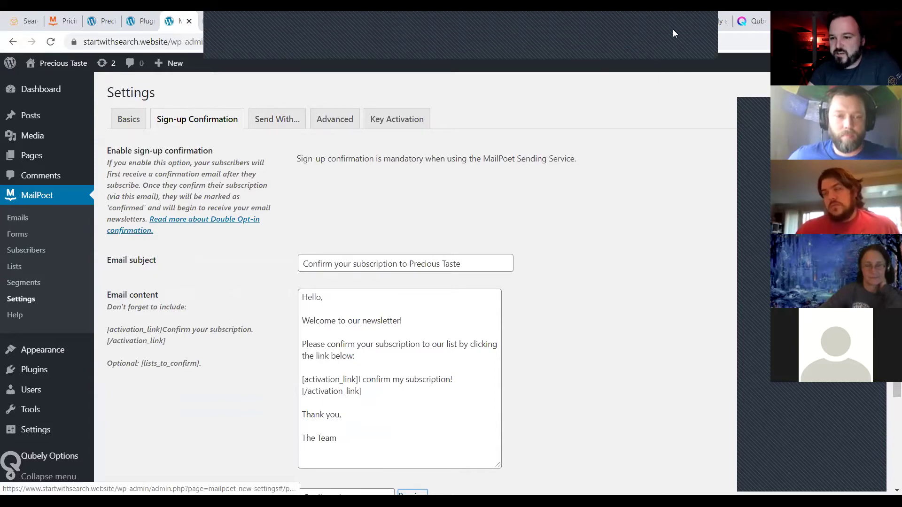
left_click(673, 29)
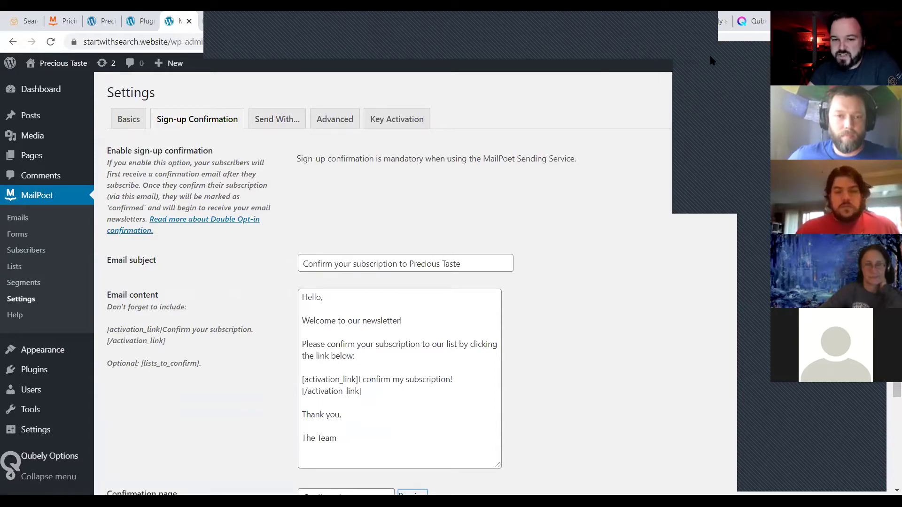
left_click(711, 60)
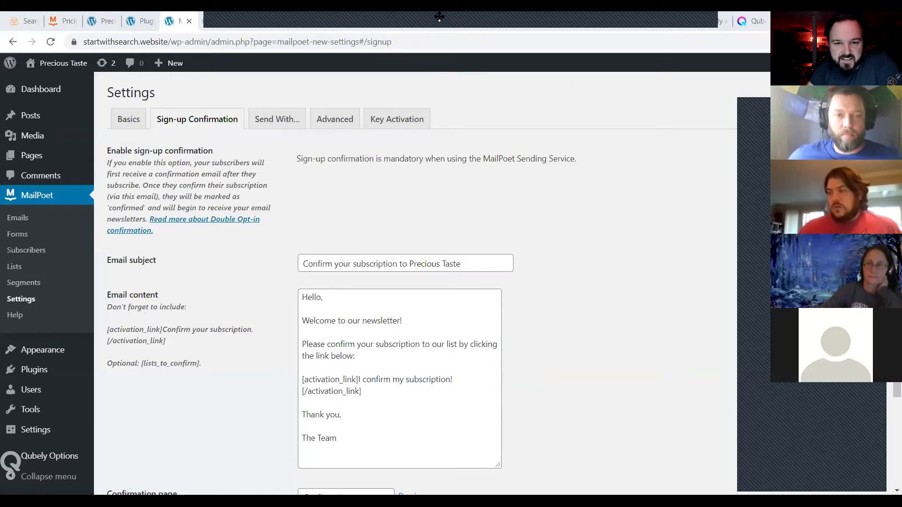
Switch to the MailPoet account site and review the My Subscriptions and My Authorized Emails pages
left_click(63, 21)
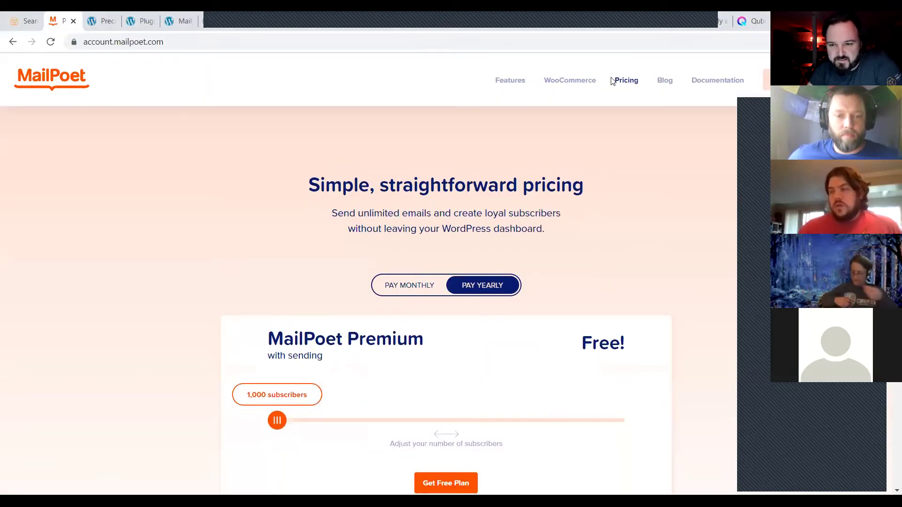
left_click(766, 80)
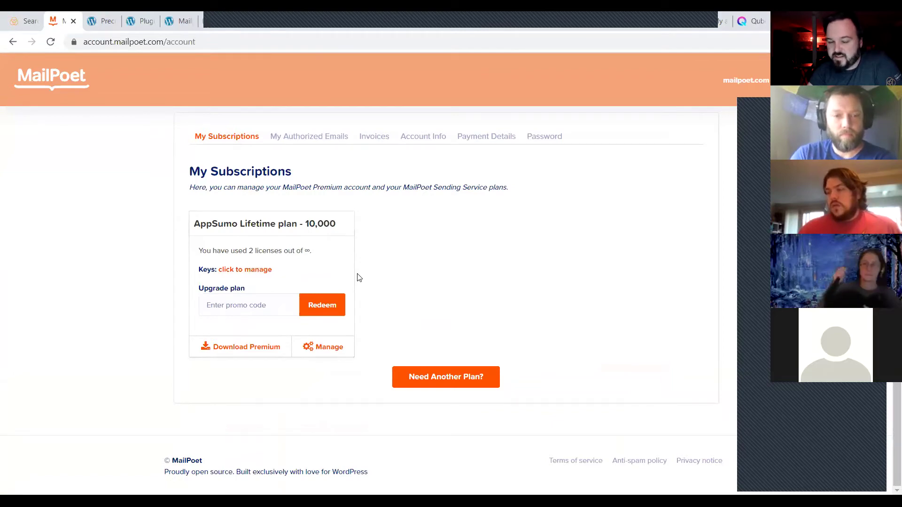
left_click(101, 21)
left_click(139, 21)
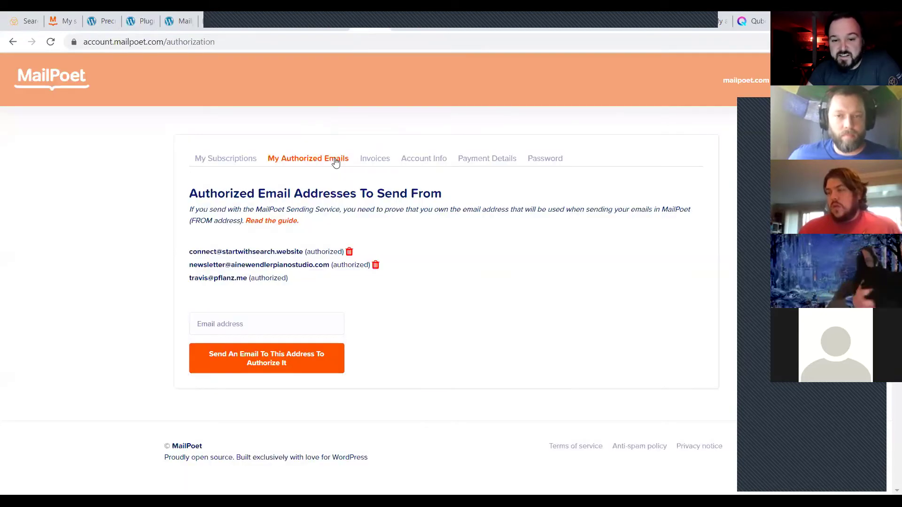
left_click(360, 24)
left_click(56, 21)
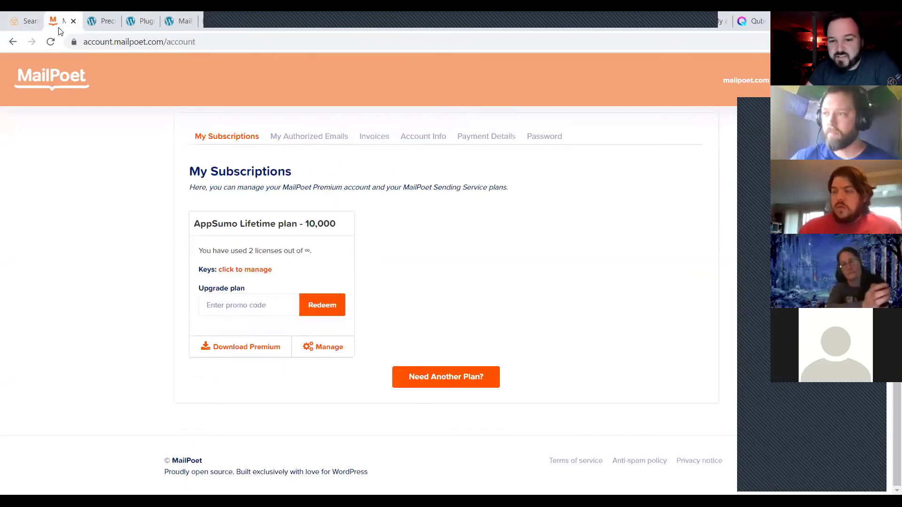
scroll(460, 173, "up", 1)
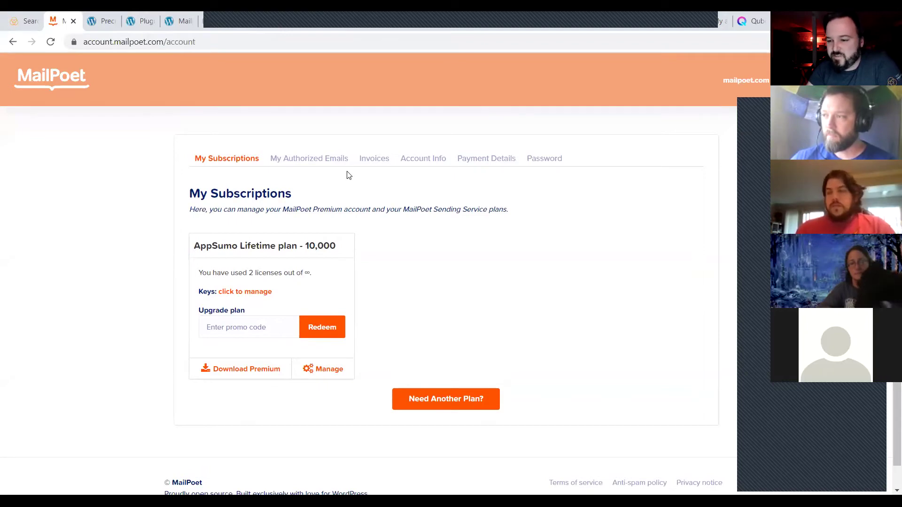
Return to the site's MailPoet settings by way of the confirmation page preview and view the Send With settings
left_click(178, 23)
left_click(214, 24)
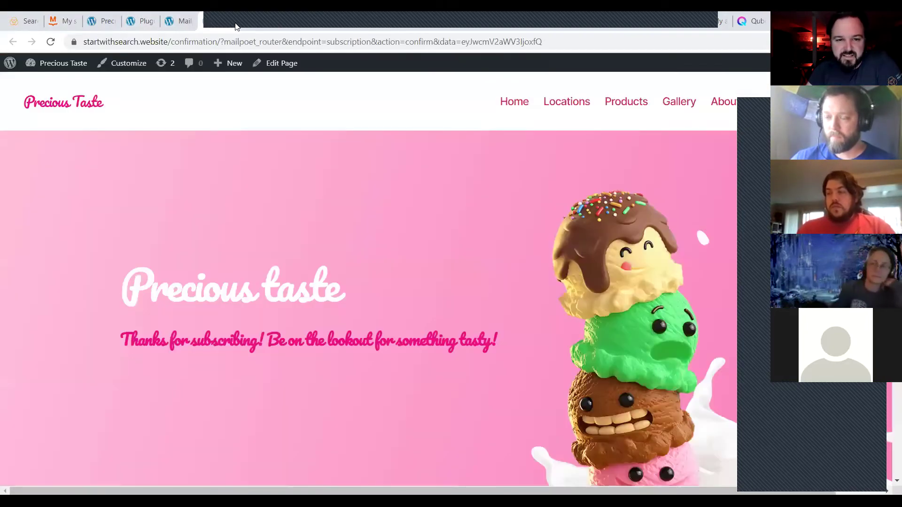
left_click(177, 22)
left_click(273, 119)
Review the Advanced settings from bounce address to logging, and view the Key Activation page
left_click(333, 121)
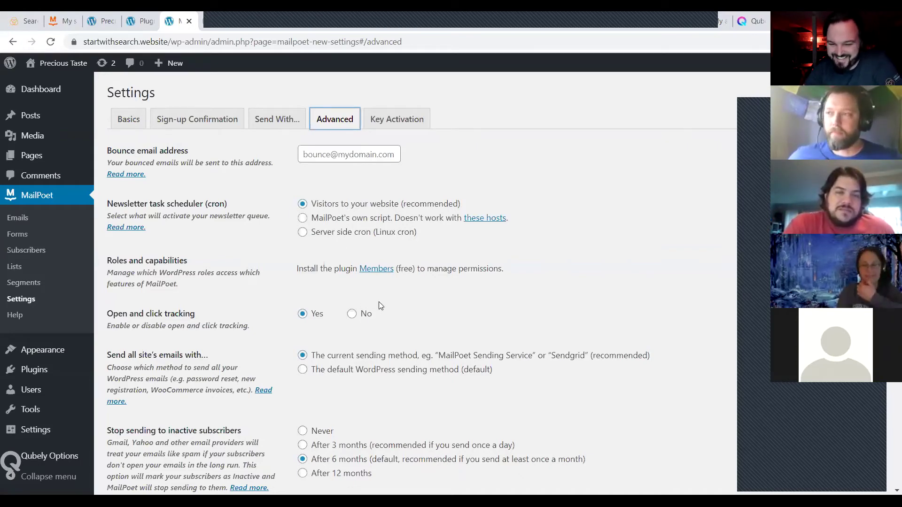
scroll(379, 290, "down", 1)
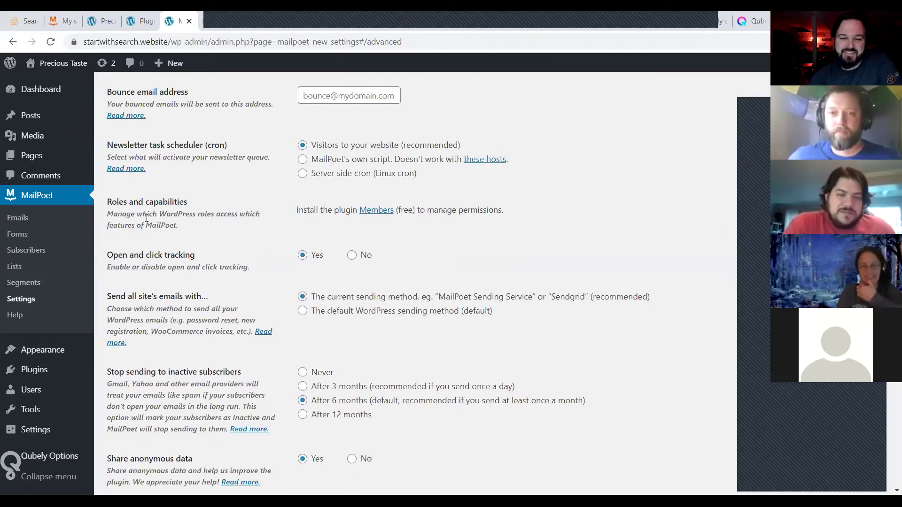
scroll(227, 238, "down", 1)
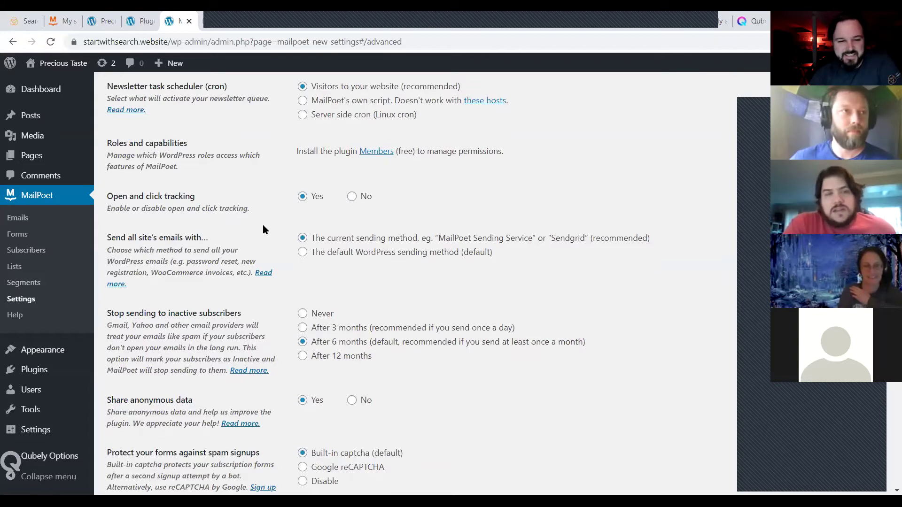
scroll(261, 230, "down", 1)
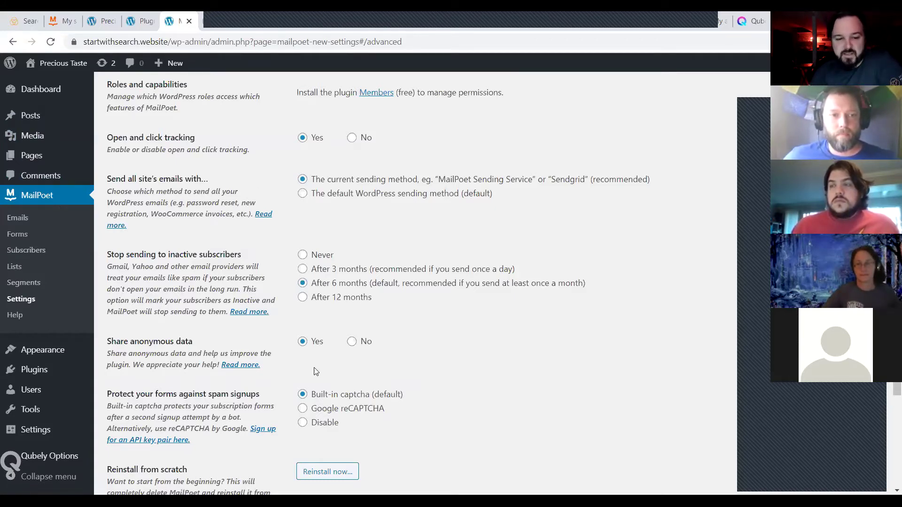
scroll(326, 318, "down", 1)
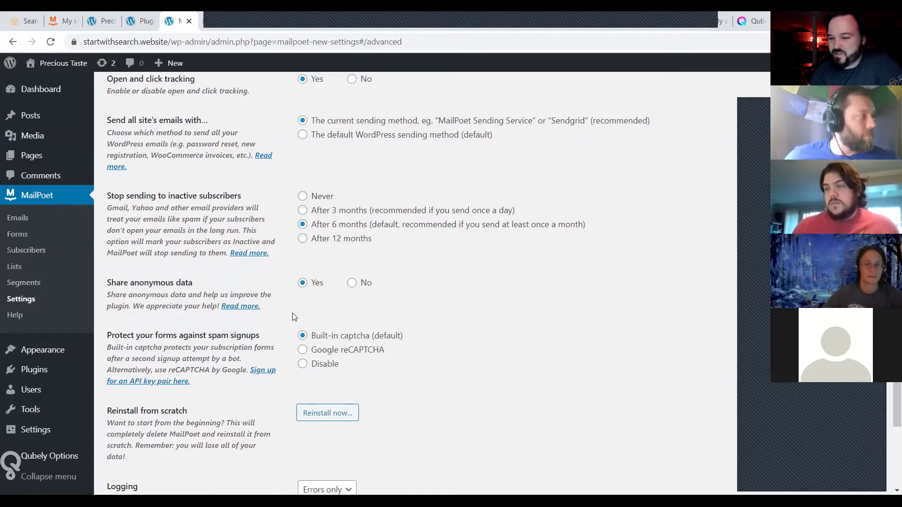
scroll(294, 313, "down", 3)
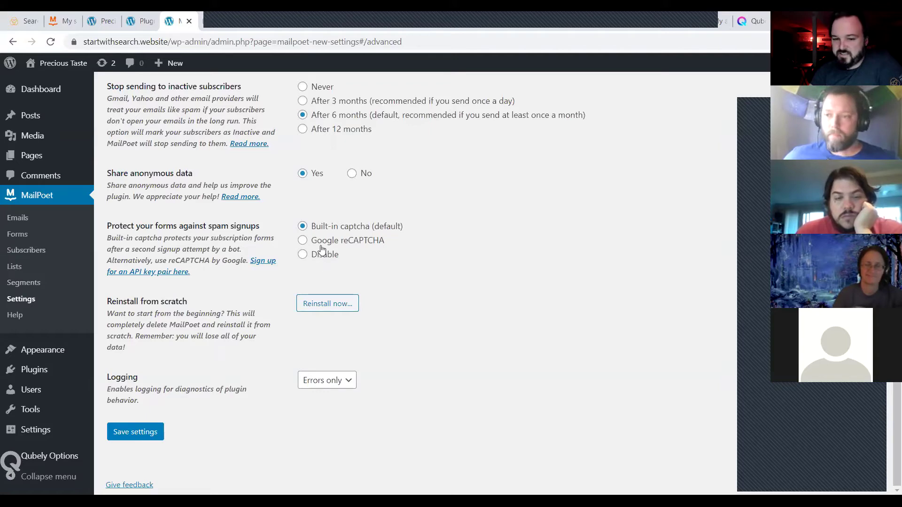
scroll(218, 347, "up", 7)
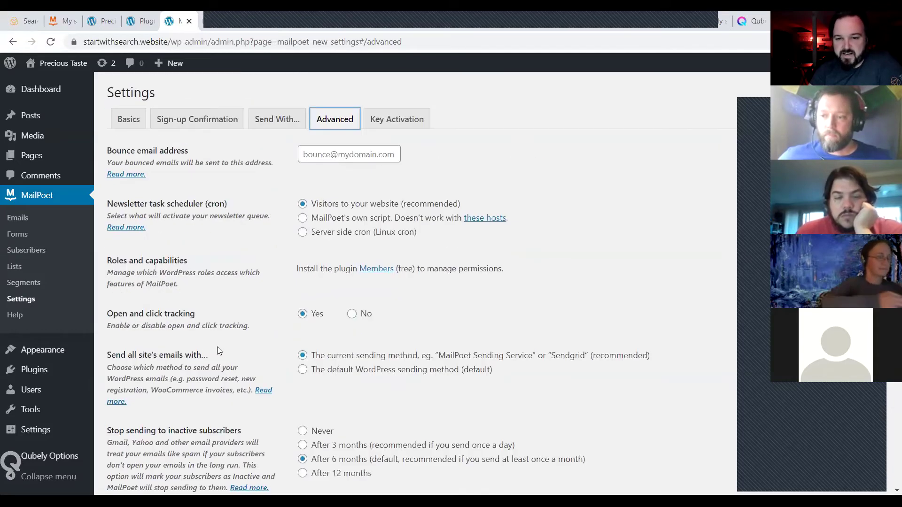
left_click(423, 118)
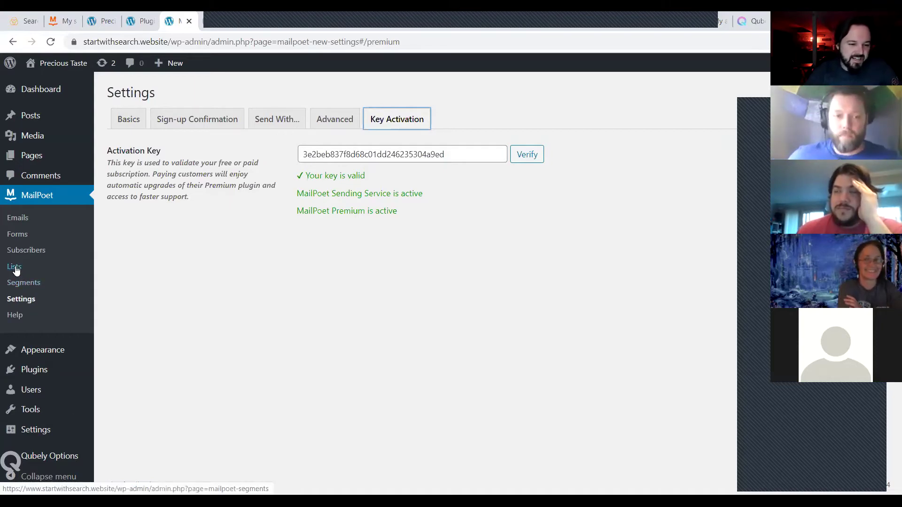
Open the draft newsletter "All the sweet stuff you could ever want!" in the designer and look over its content blocks
left_click(24, 222)
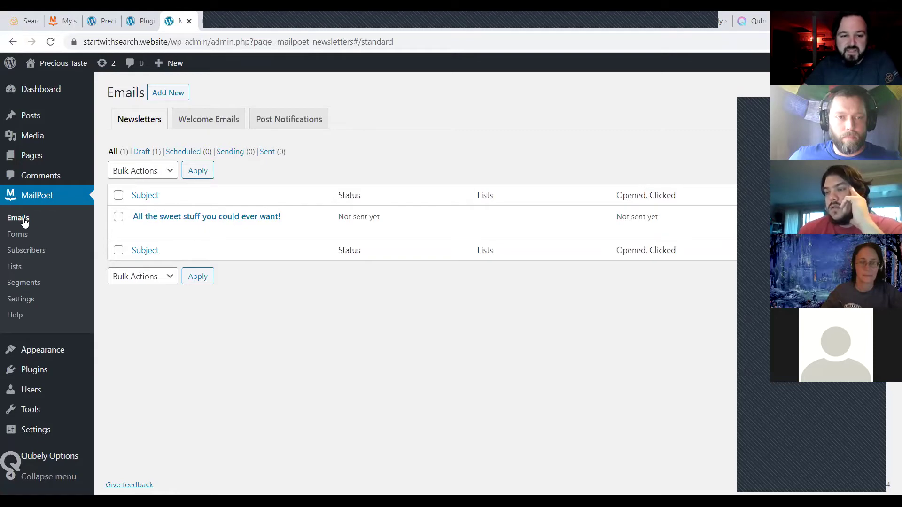
left_click(189, 217)
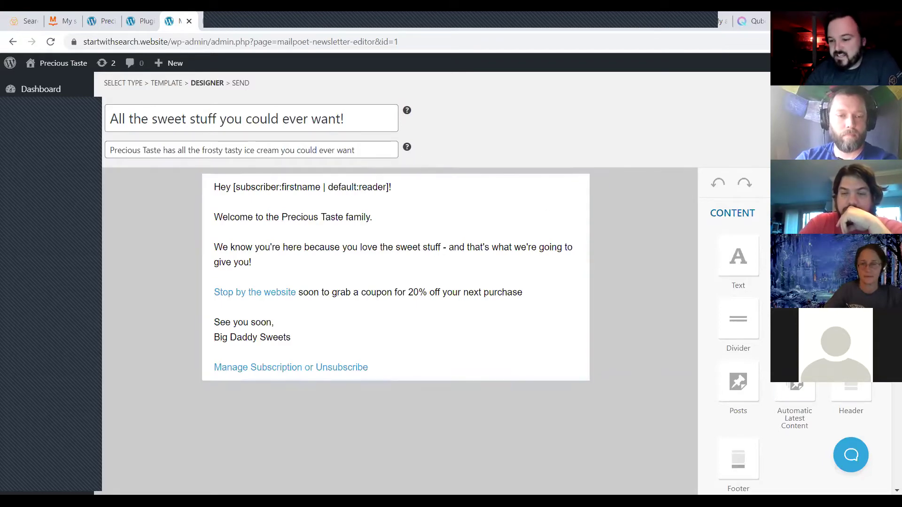
scroll(487, 282, "down", 2)
scroll(740, 332, "down", 3)
scroll(715, 343, "up", 5)
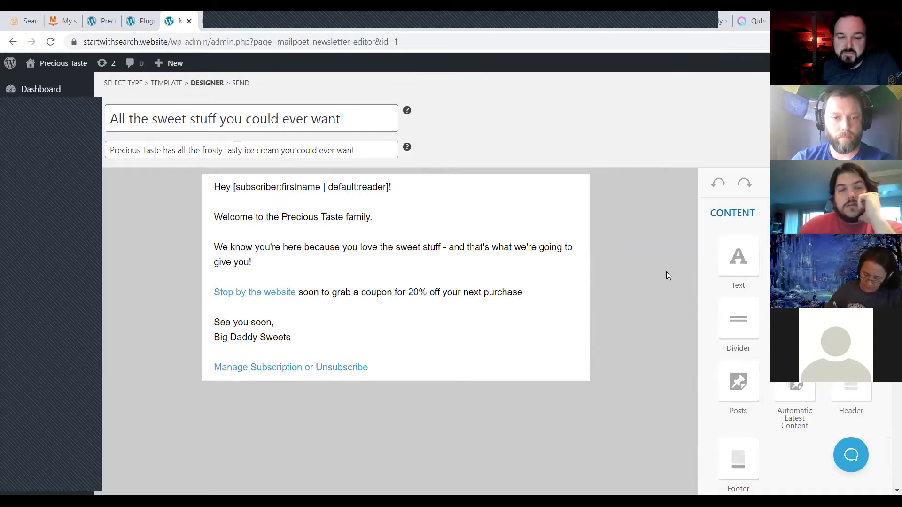
Start editing the newsletter's greeting text and open the MailPoet shortcode picker to view the Subscriber shortcodes
mouse_move(455, 286)
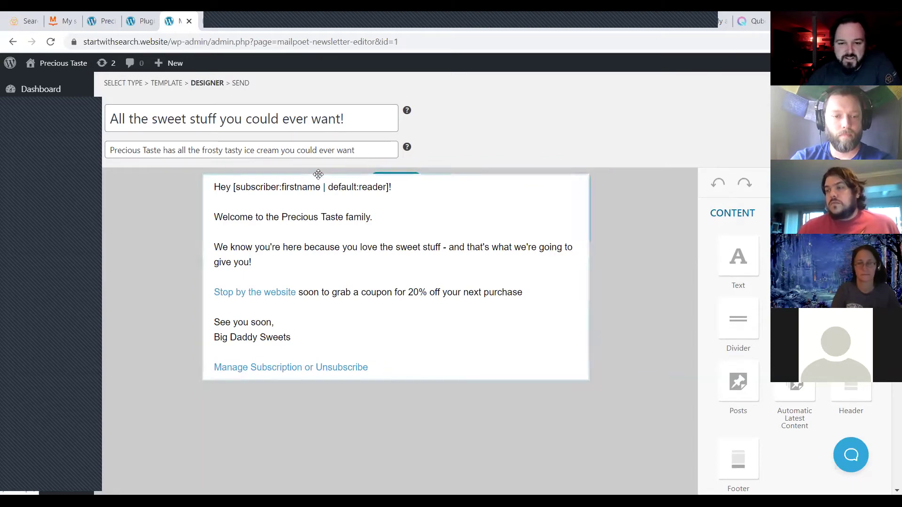
left_click(359, 190)
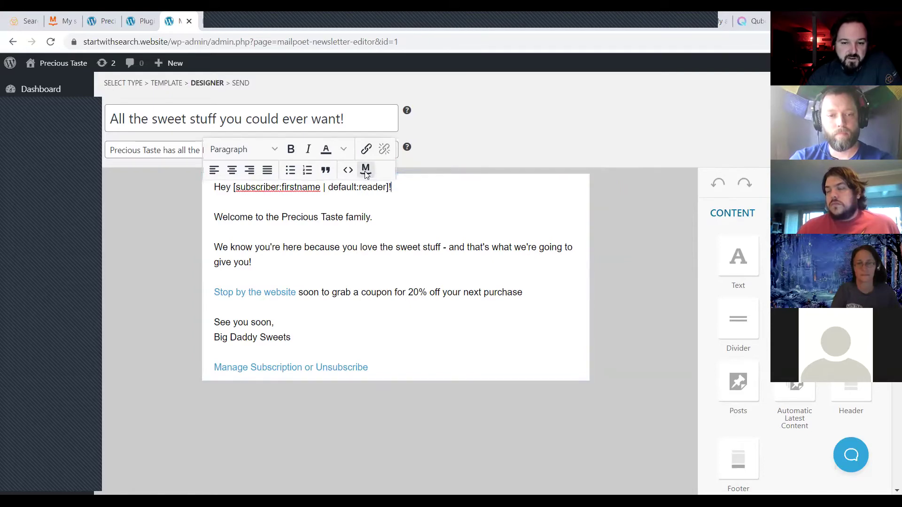
left_click(367, 171)
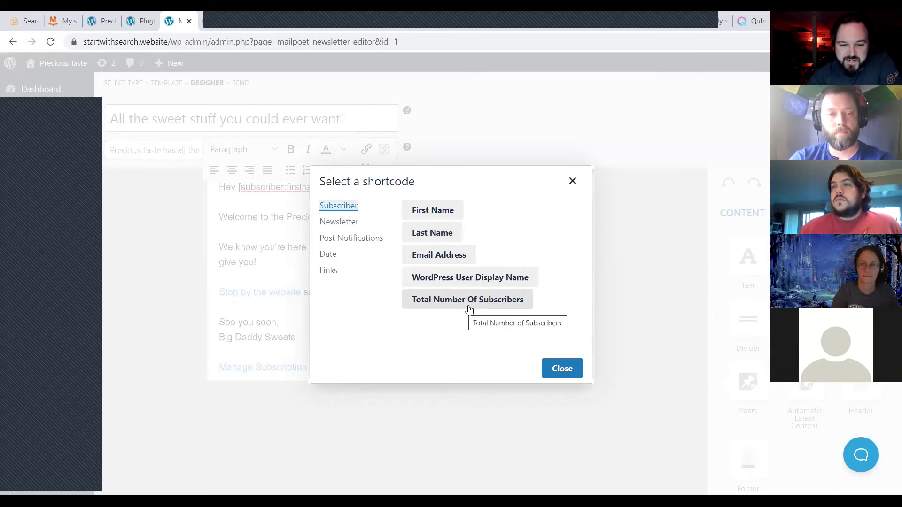
Review the Newsletter, Post Notifications, Date and Links shortcodes in the shortcode picker and close it without inserting any
left_click(347, 225)
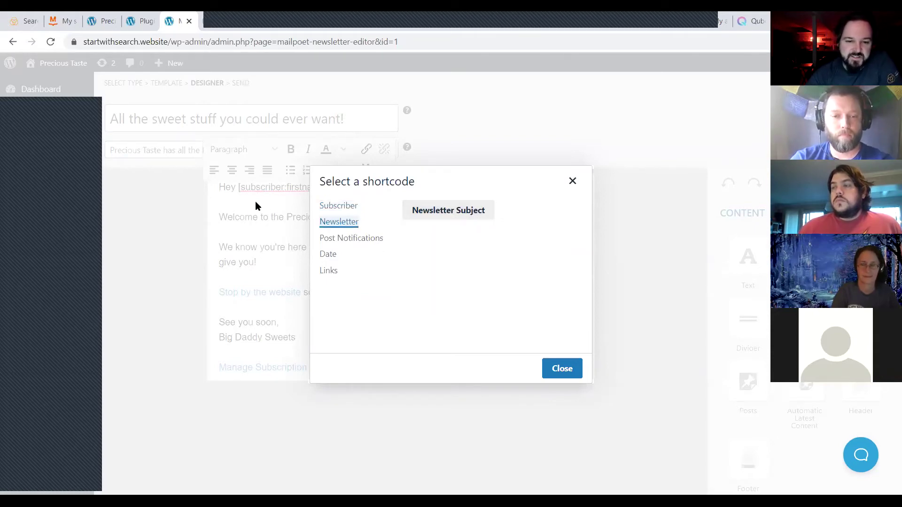
left_click(347, 239)
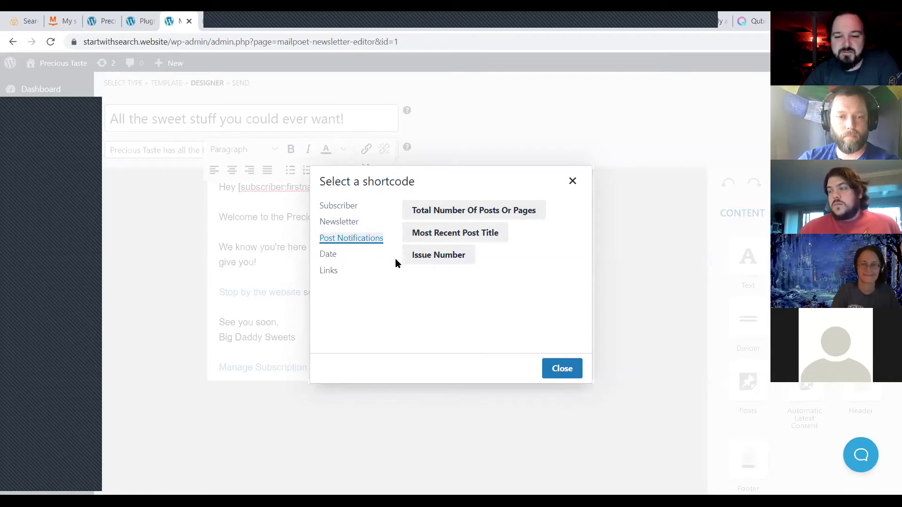
left_click(332, 256)
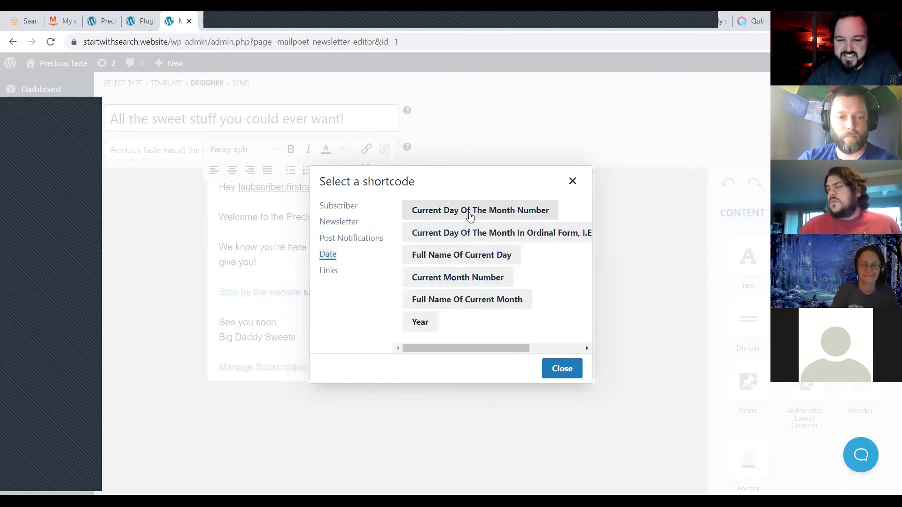
left_click(332, 271)
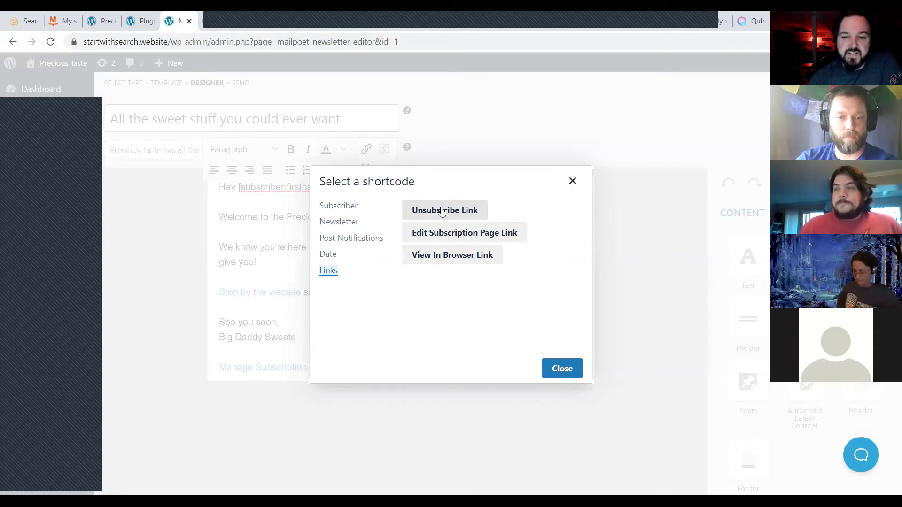
left_click(573, 181)
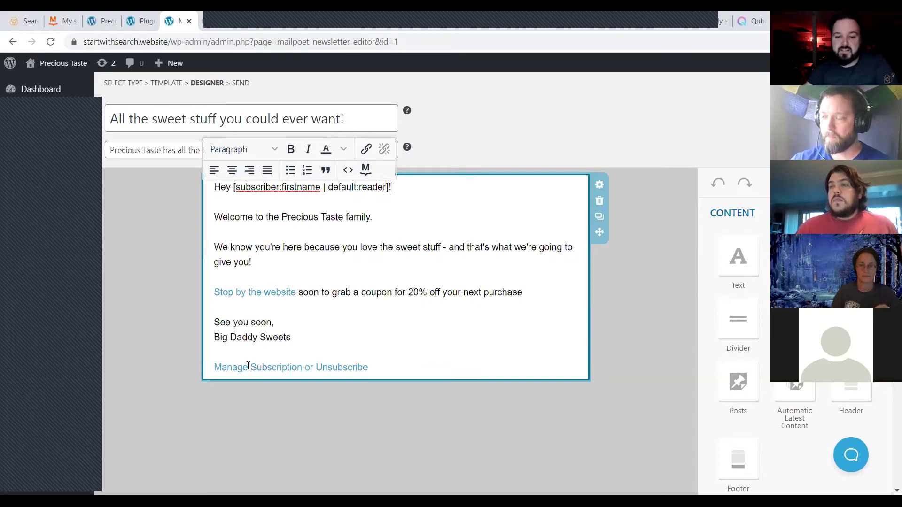
Look over the rest of the newsletter designer and view the available Columns layouts
scroll(395, 282, "down", 3)
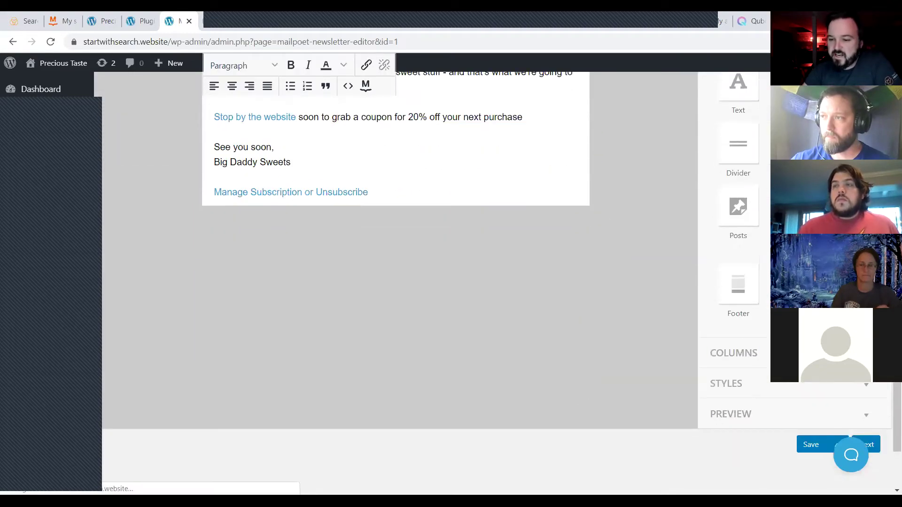
scroll(395, 282, "up", 3)
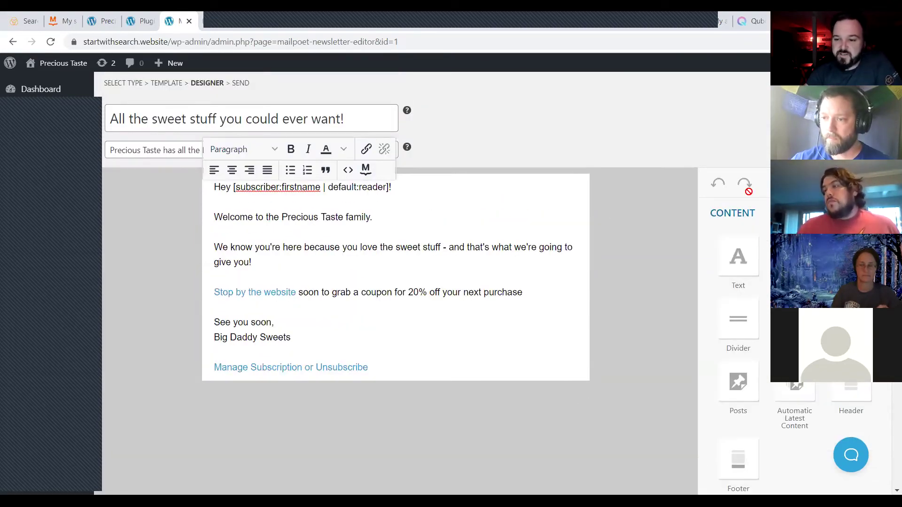
scroll(731, 165, "down", 4)
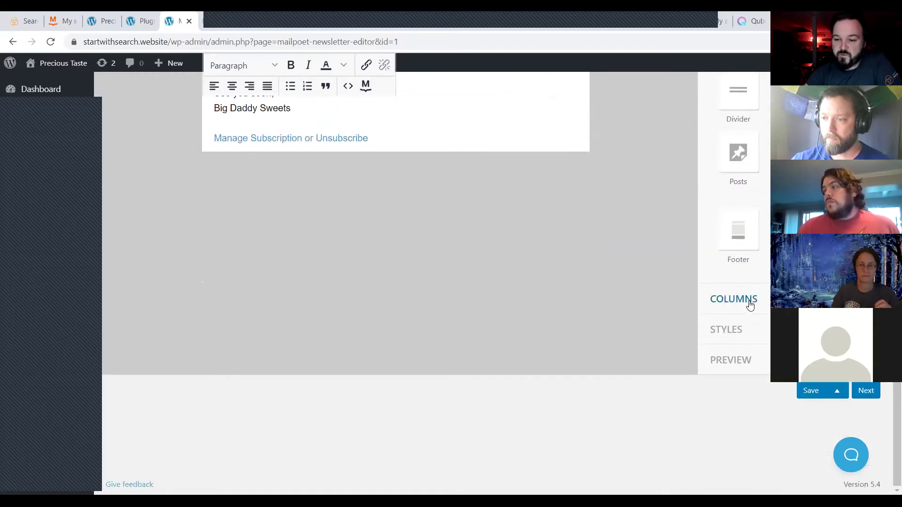
left_click(763, 305)
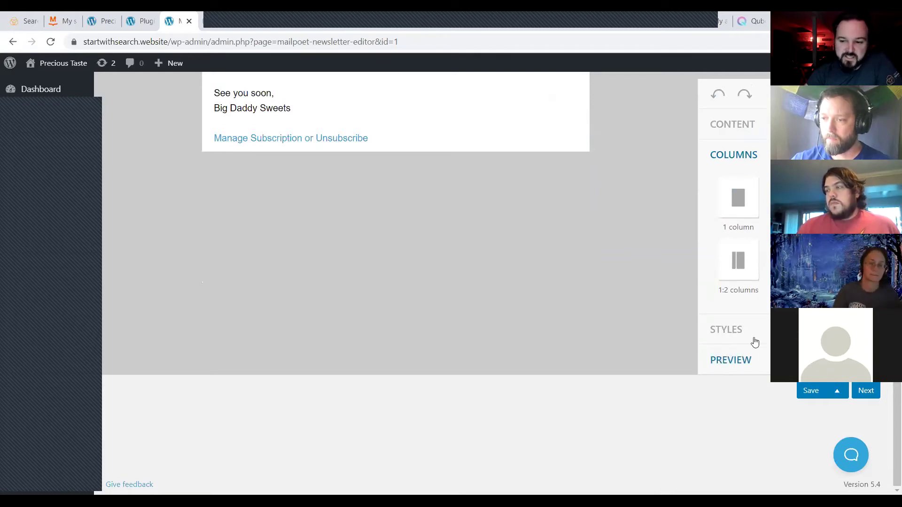
Examine the newsletter's Styles options, including fonts, link colour and line heights, and view the content background colour choices without changing them
left_click(739, 331)
scroll(747, 319, "up", 3)
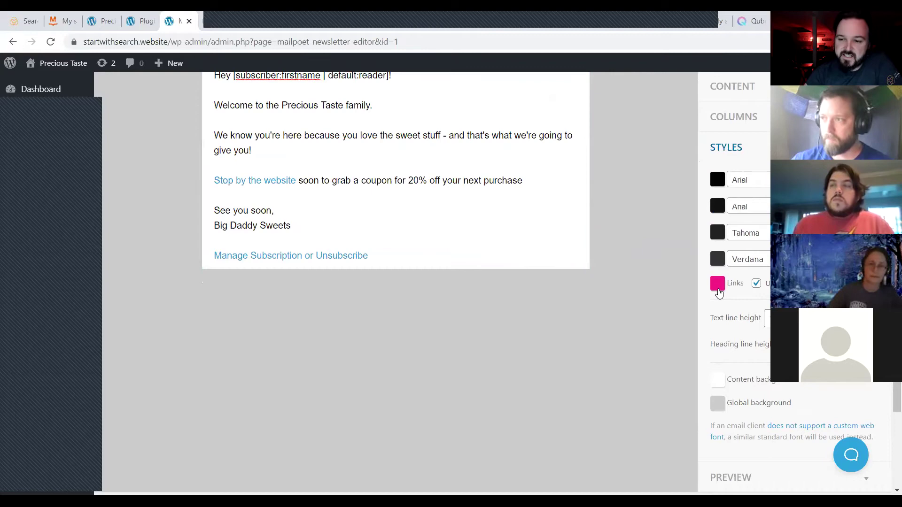
scroll(719, 282, "up", 2)
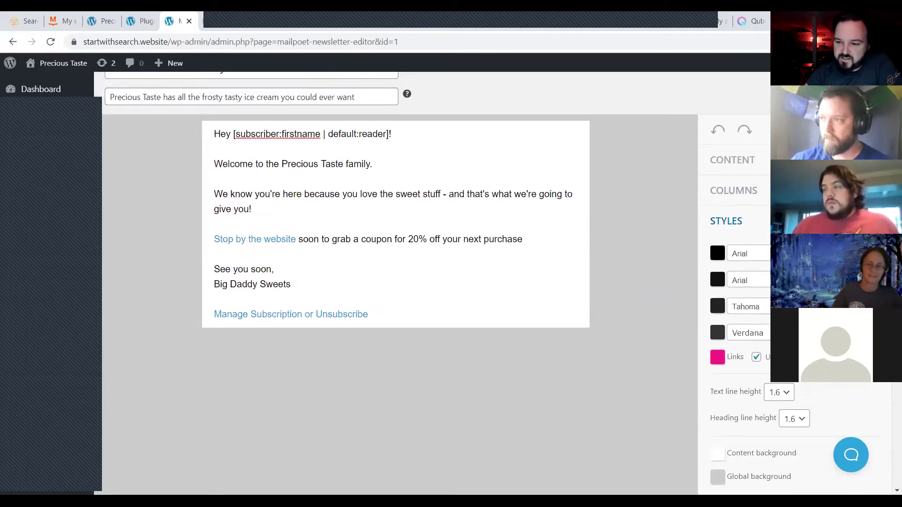
scroll(755, 267, "down", 1)
scroll(716, 123, "down", 2)
scroll(717, 124, "down", 2)
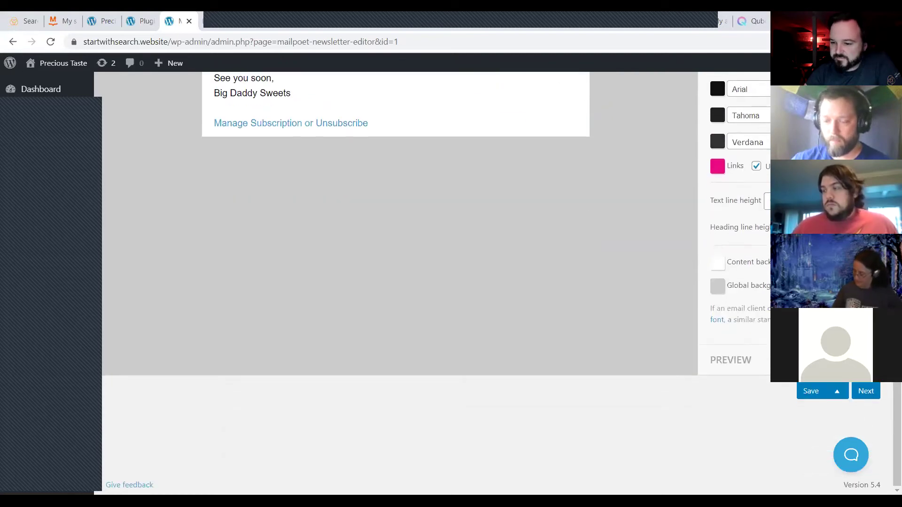
left_click(718, 264)
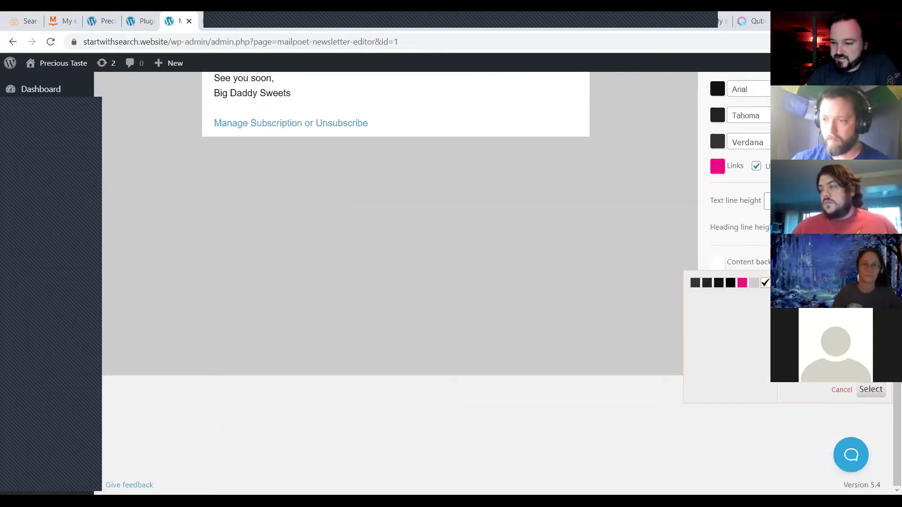
key("Escape")
View the newsletter's Preview options, switch to the MailGenius email tester and copy its testing e-mail address
left_click(739, 361)
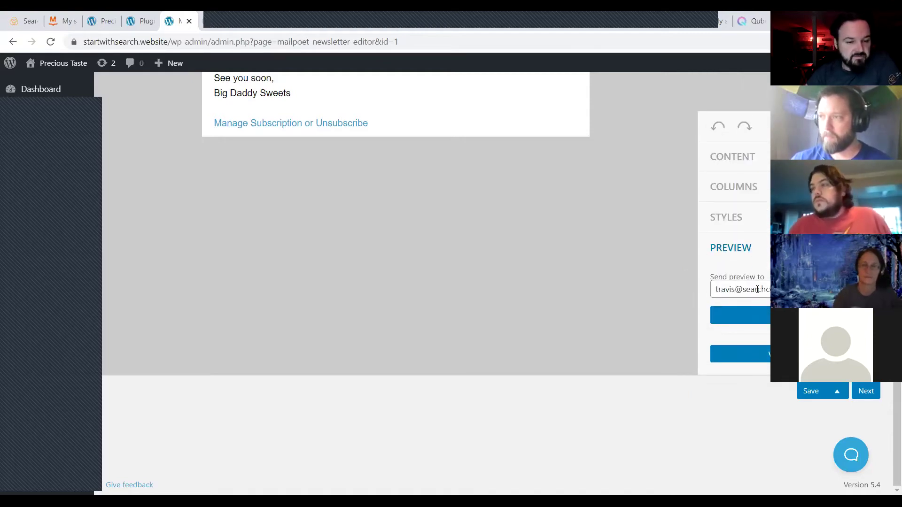
scroll(627, 267, "up", 4)
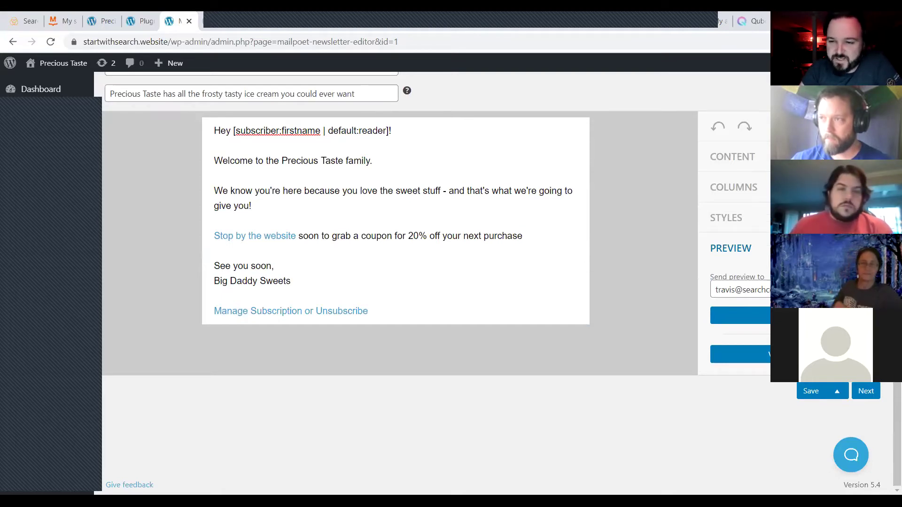
left_click(620, 24)
left_click(320, 147)
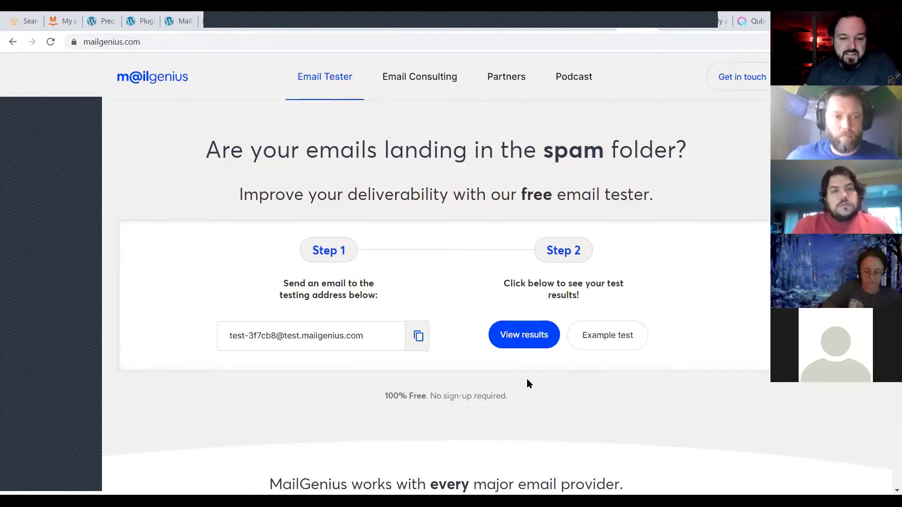
triple_click(289, 333)
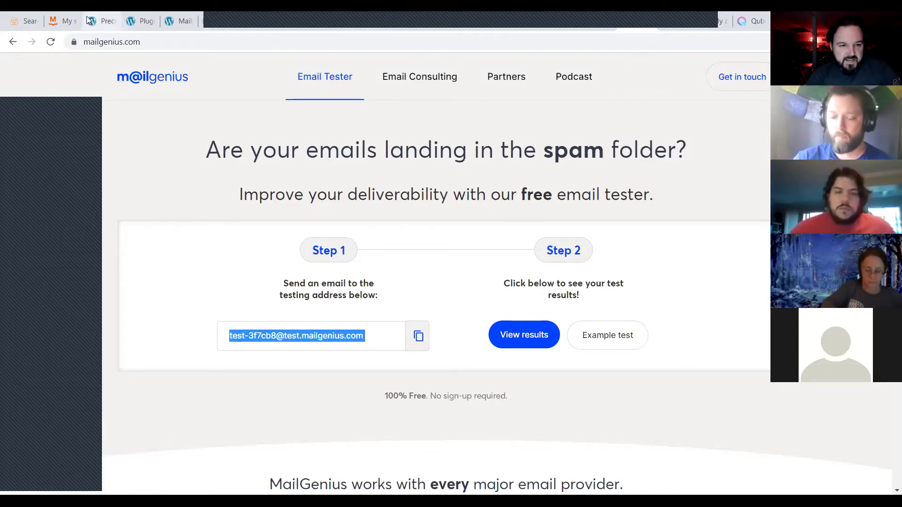
Return to the newsletter designer and replace the preview recipient with the copied MailGenius testing address
left_click(262, 29)
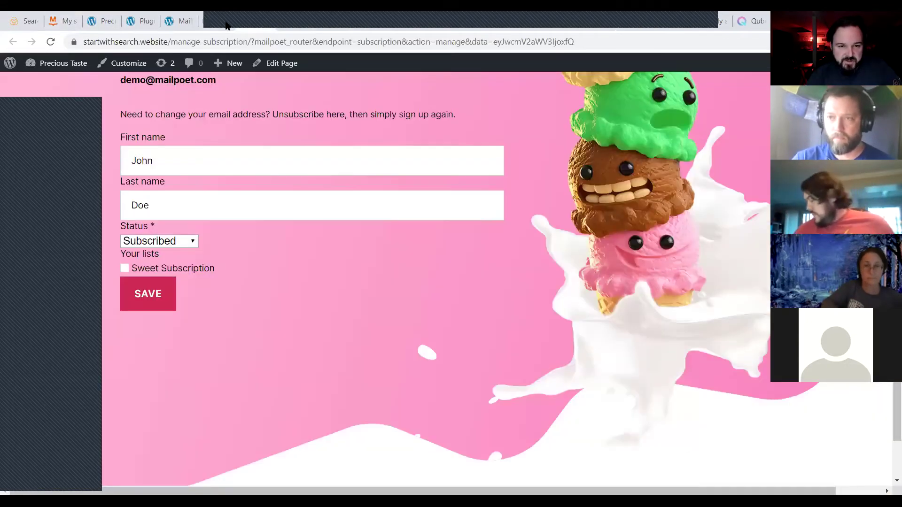
left_click(213, 29)
left_click(183, 24)
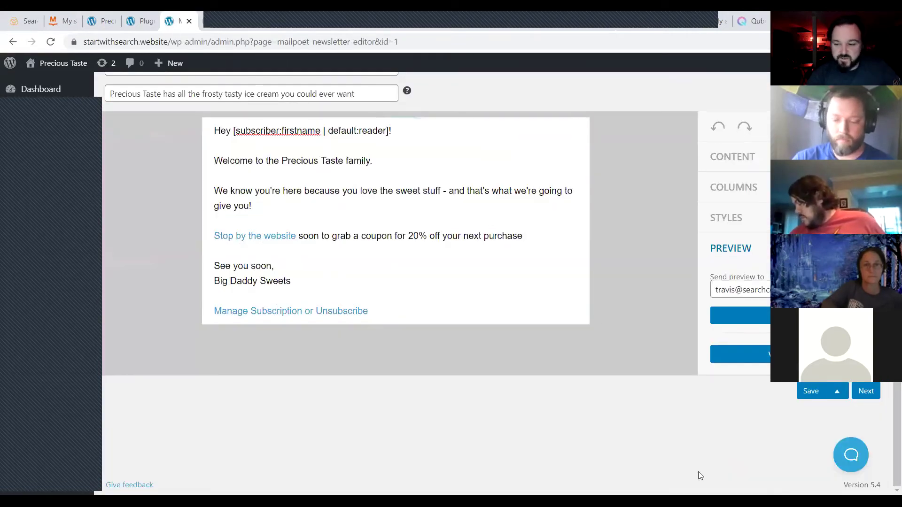
triple_click(750, 290)
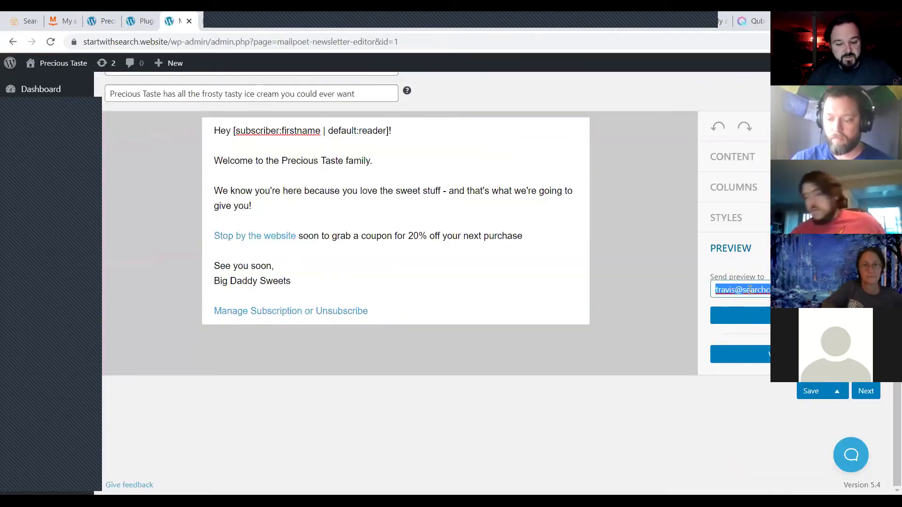
key("ctrl+v")
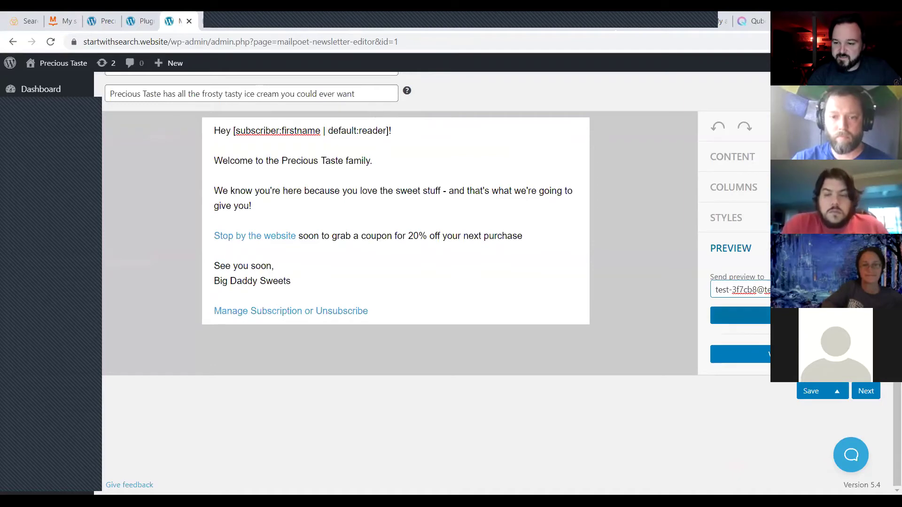
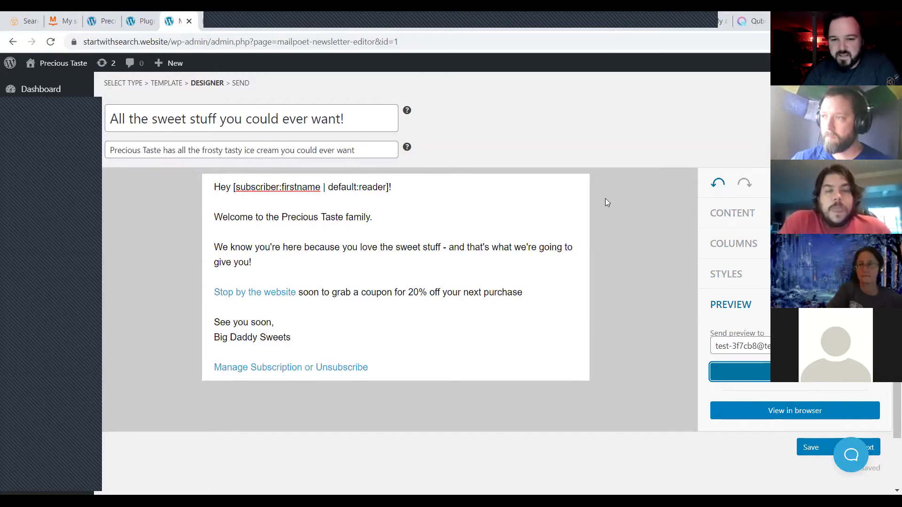
Switch to the Precious Taste website, view the Locations page and return to the home page
left_click(96, 24)
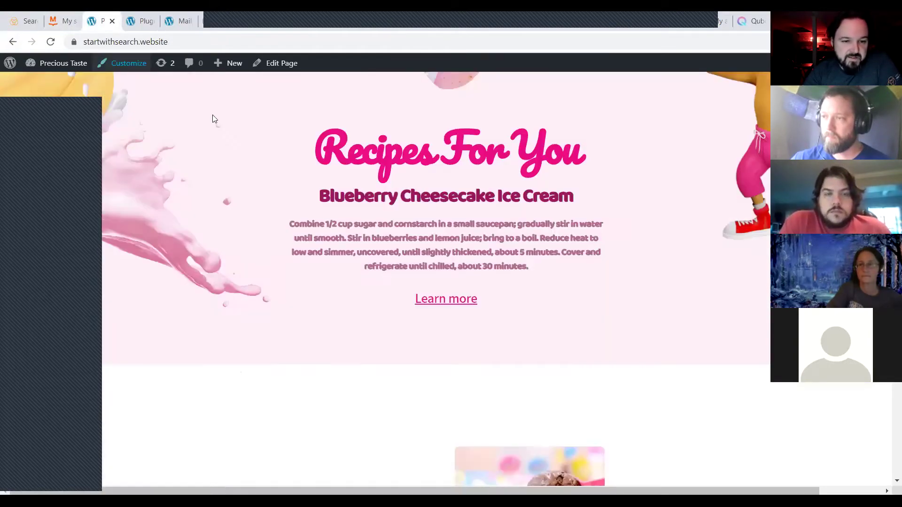
scroll(343, 192, "up", 10)
scroll(404, 203, "up", 5)
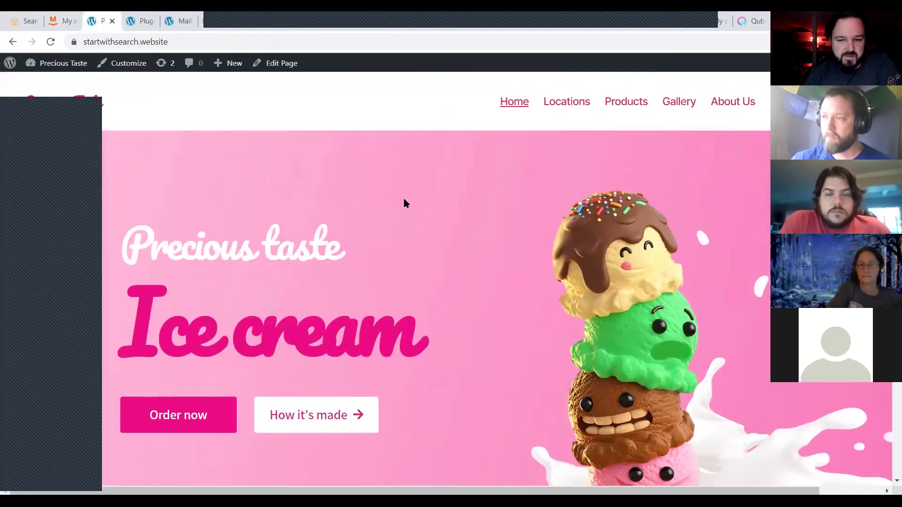
left_click(568, 99)
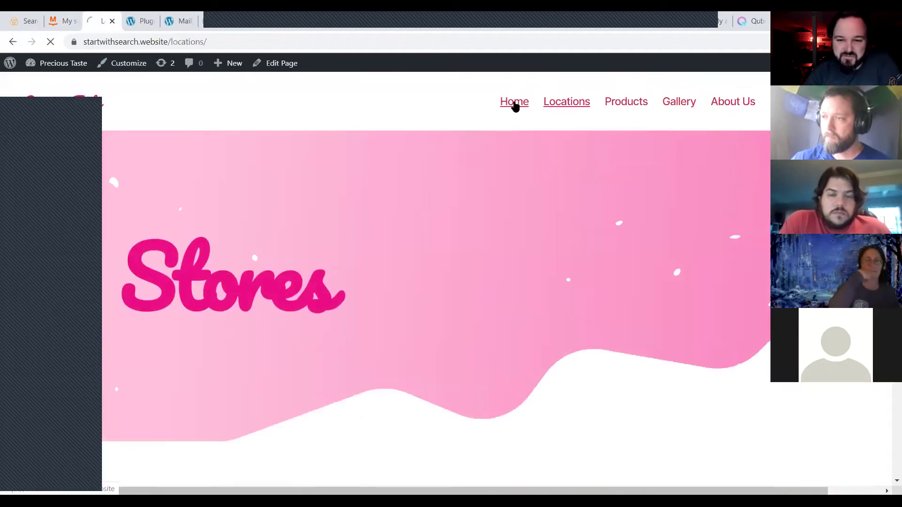
left_click(515, 105)
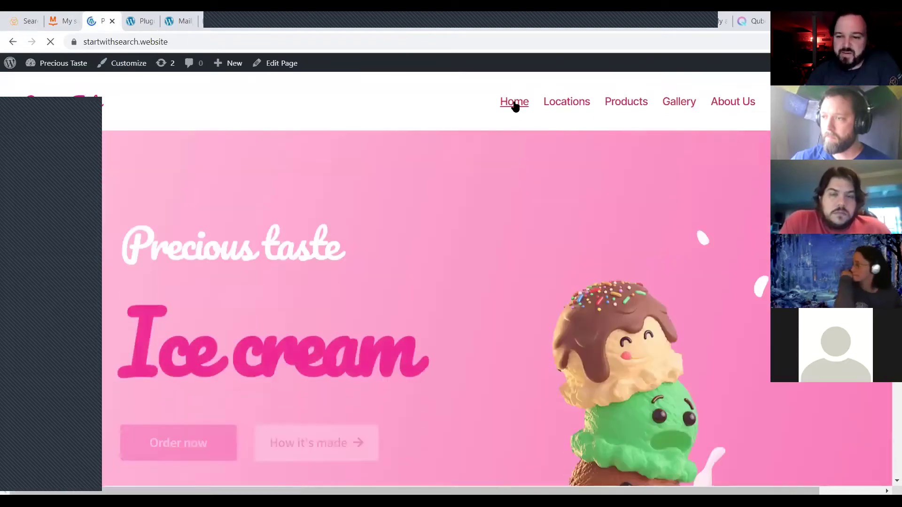
Look through the home page from the products, recipes and gallery sections down to the Subscribe form
scroll(556, 265, "down", 5)
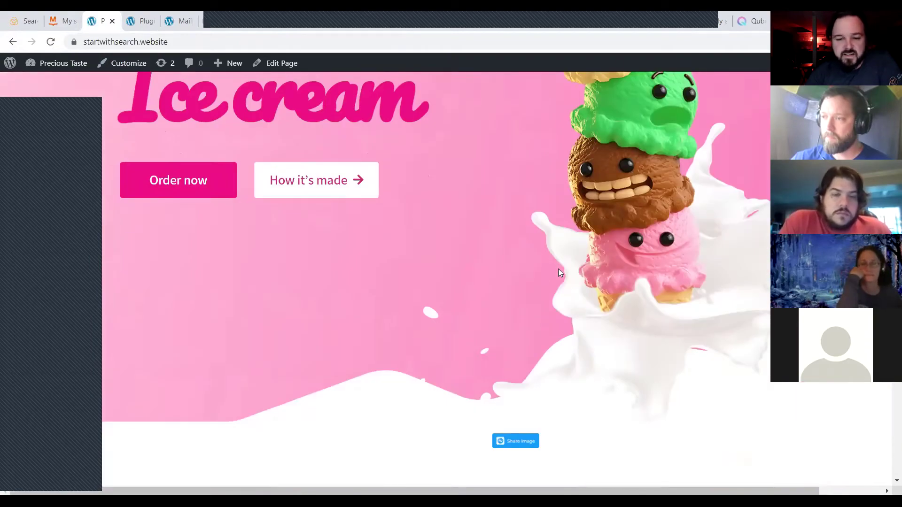
scroll(559, 270, "down", 5)
scroll(559, 272, "down", 4)
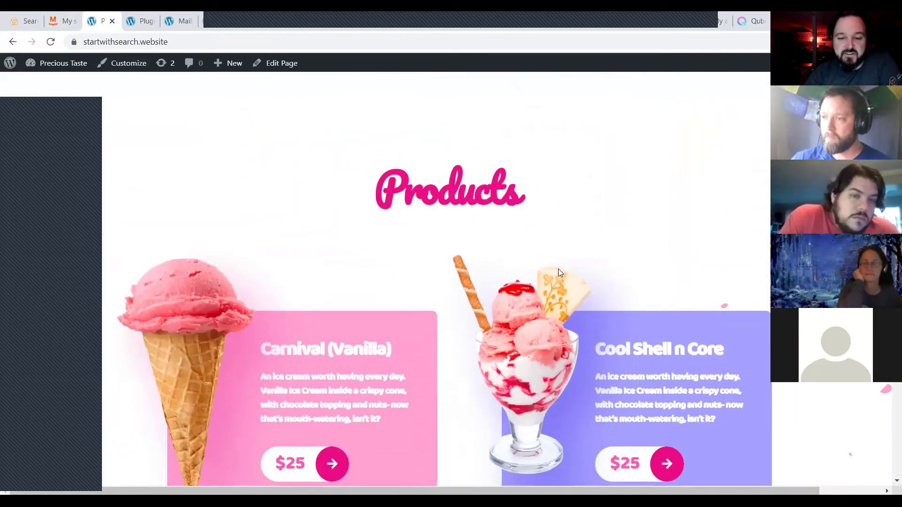
scroll(559, 273, "down", 9)
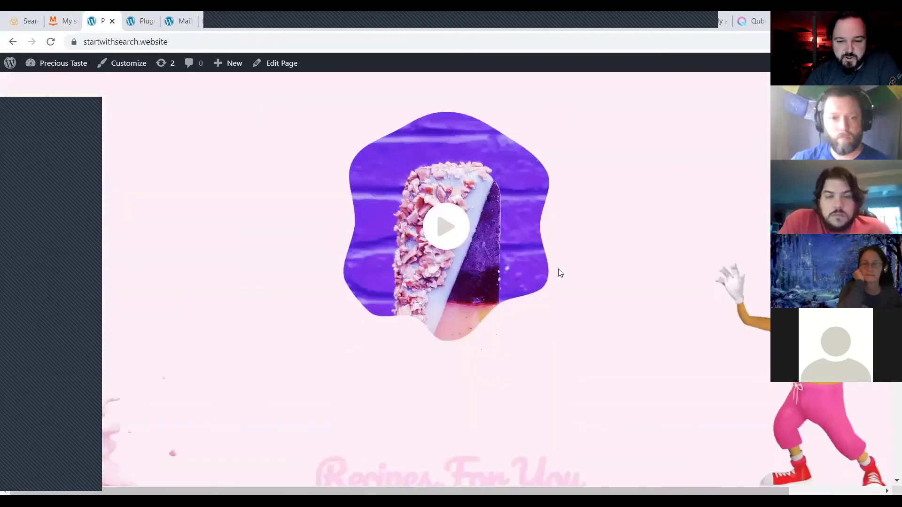
scroll(560, 273, "down", 7)
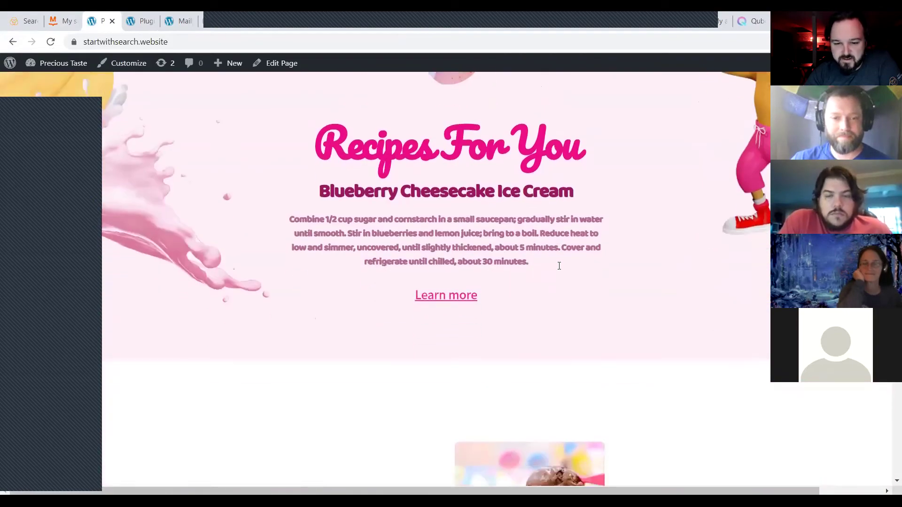
scroll(560, 270, "down", 4)
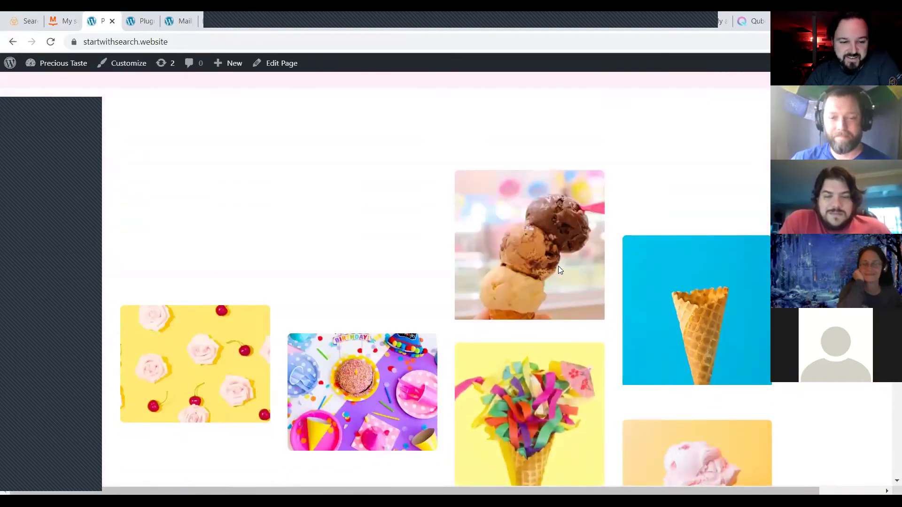
scroll(558, 269, "down", 4)
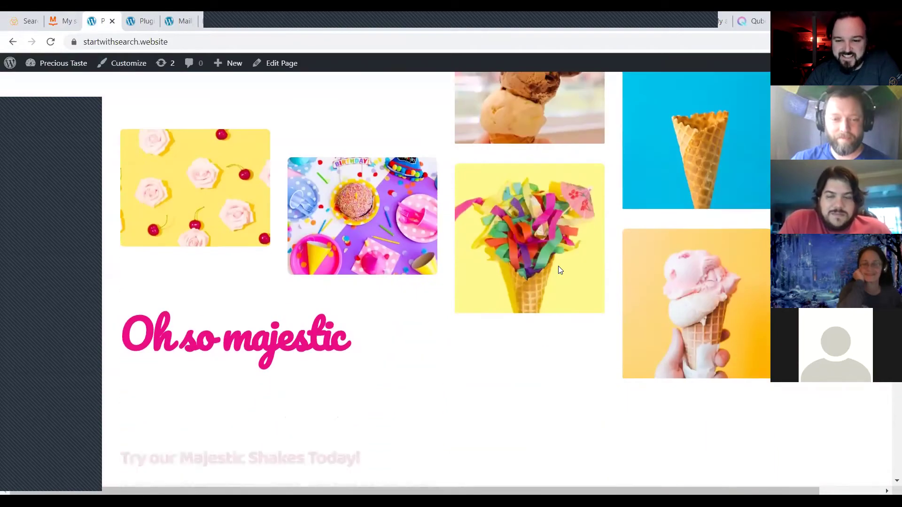
scroll(466, 257, "down", 5)
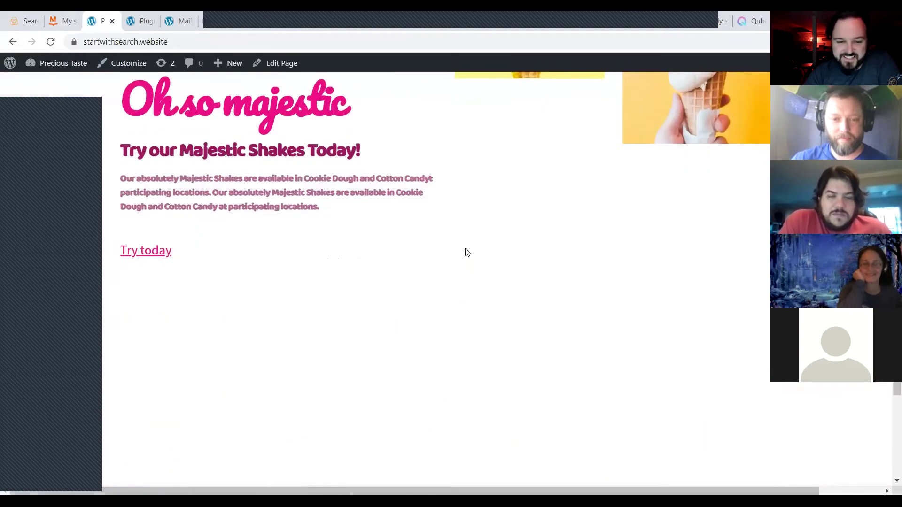
scroll(466, 249, "down", 7)
scroll(467, 244, "up", 3)
scroll(466, 247, "down", 5)
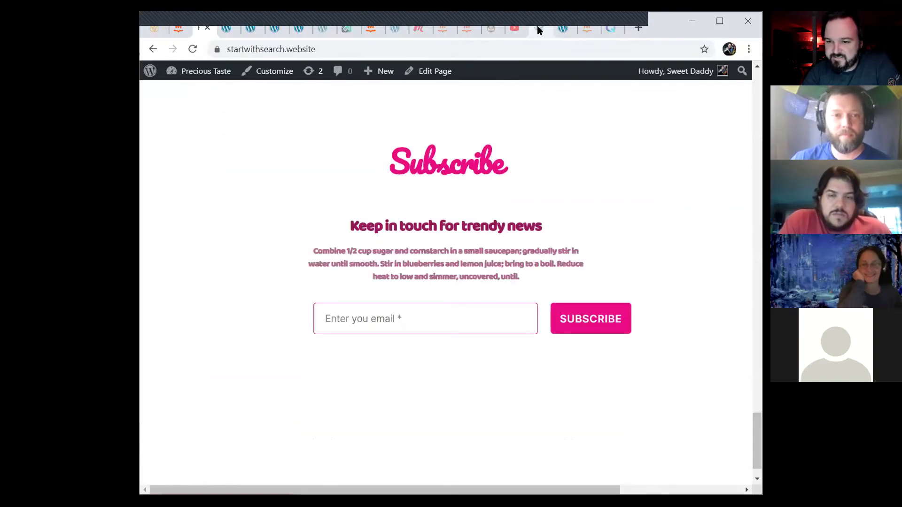
Switch to the MailGenius email tester, view the spam test results and expand the DMARC test
left_click(522, 27)
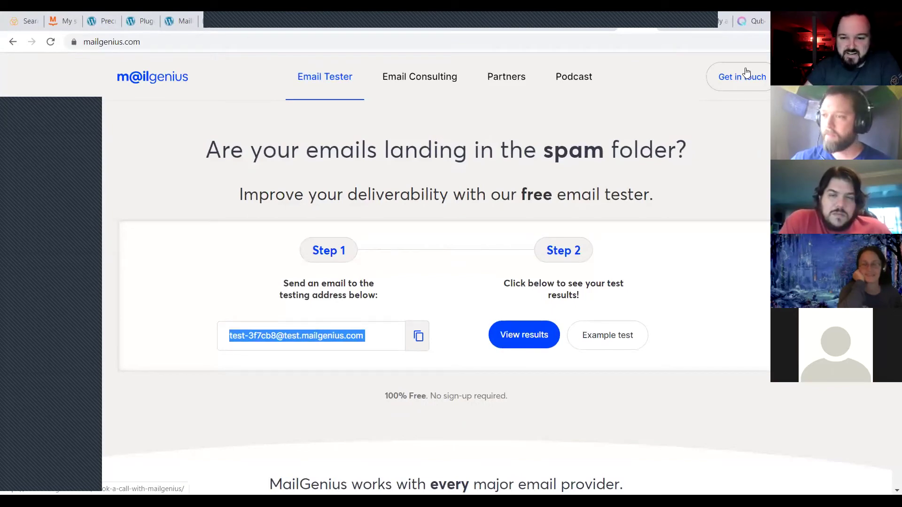
left_click(518, 337)
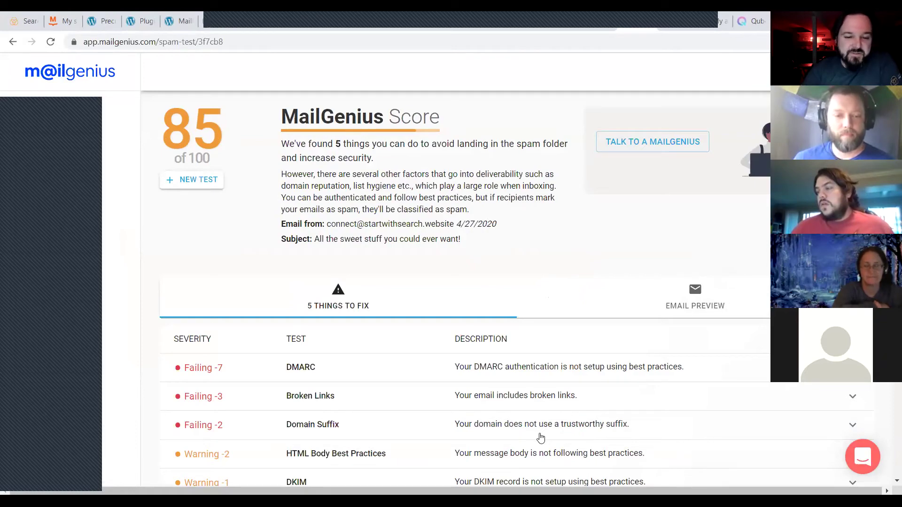
left_click(649, 355)
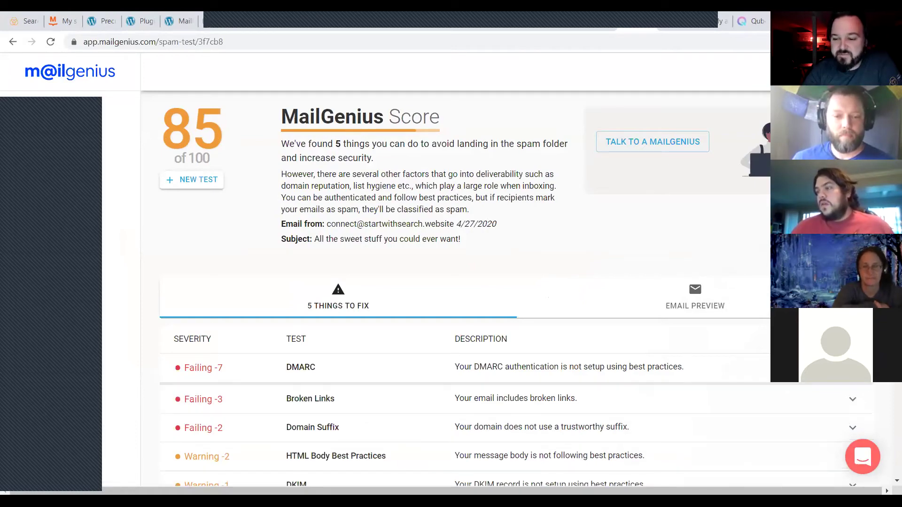
Read through the DMARC test's importance, fixable problems and suggested DKIM and SPF solutions, and return to the test list
scroll(650, 355, "down", 3)
scroll(650, 353, "down", 2)
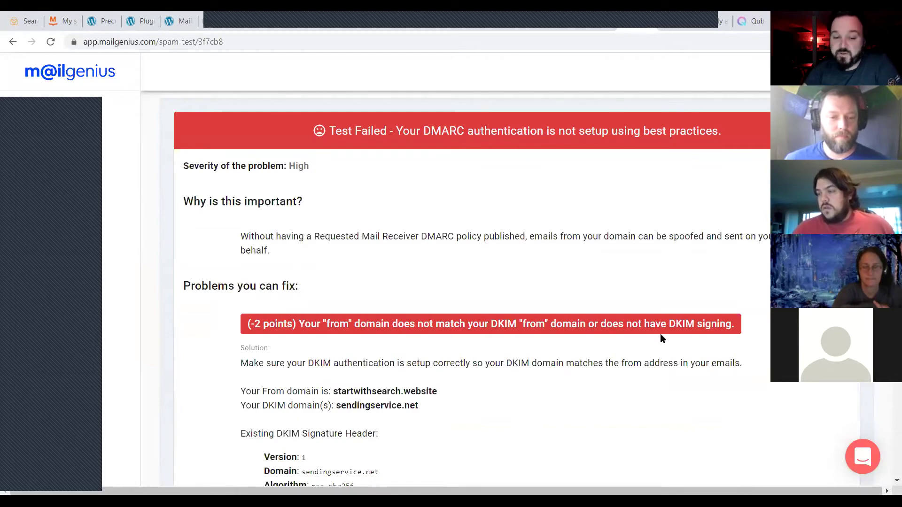
scroll(653, 360, "down", 2)
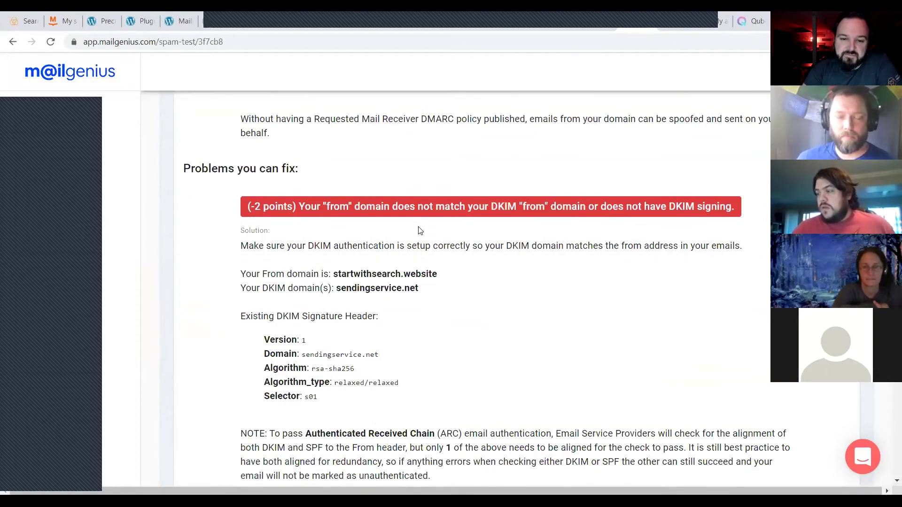
scroll(488, 237, "up", 4)
scroll(497, 315, "down", 4)
scroll(457, 282, "up", 4)
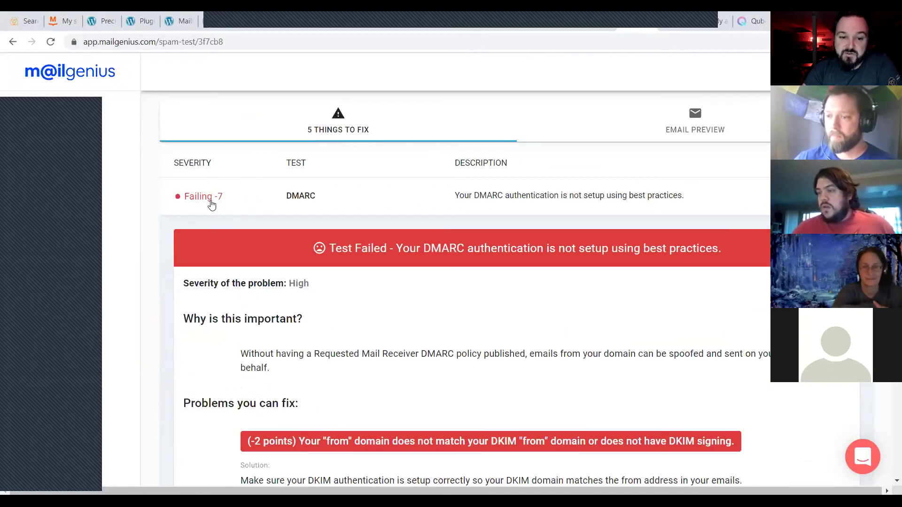
scroll(272, 312, "down", 4)
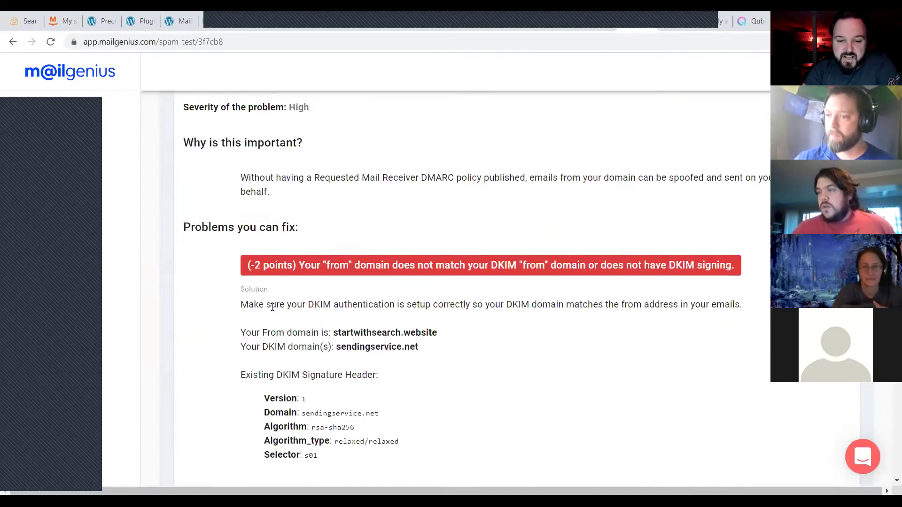
scroll(276, 306, "down", 4)
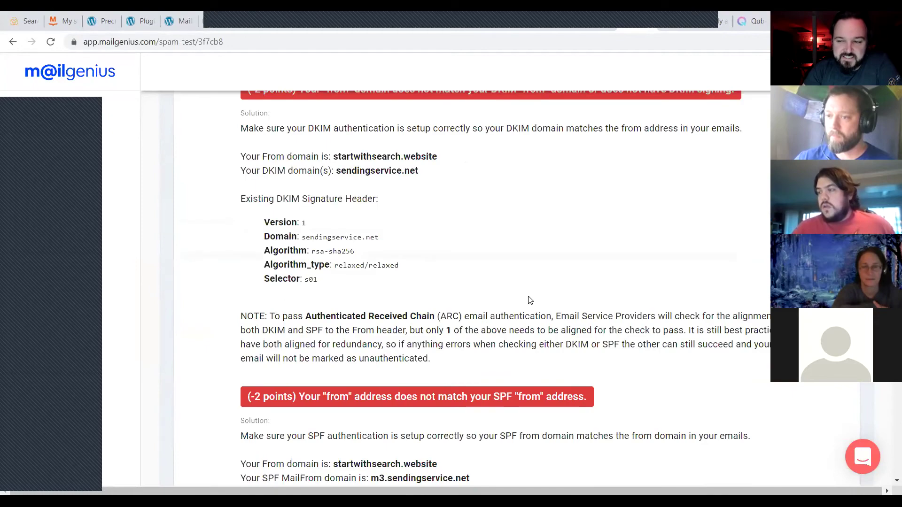
scroll(522, 299, "up", 6)
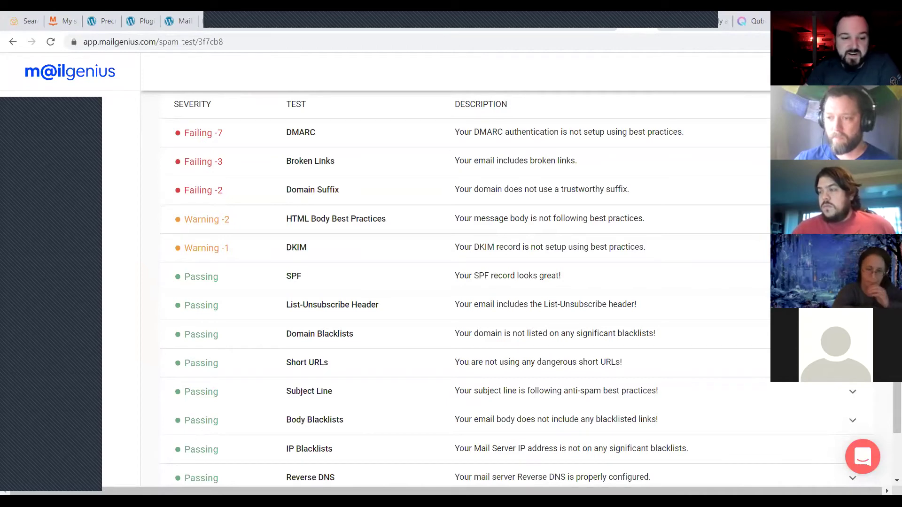
Expand the Broken Links test, read its details down to the broken link sources, and collapse it again
left_click(516, 161)
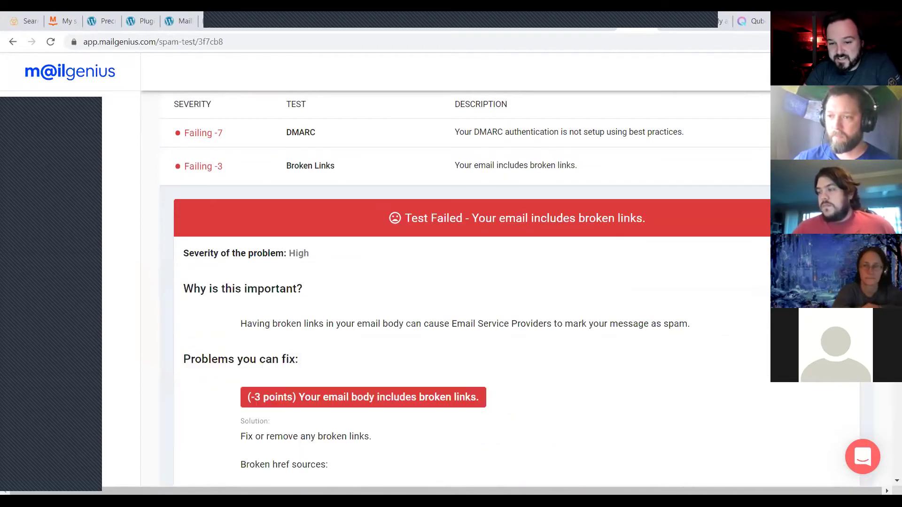
scroll(390, 357, "down", 4)
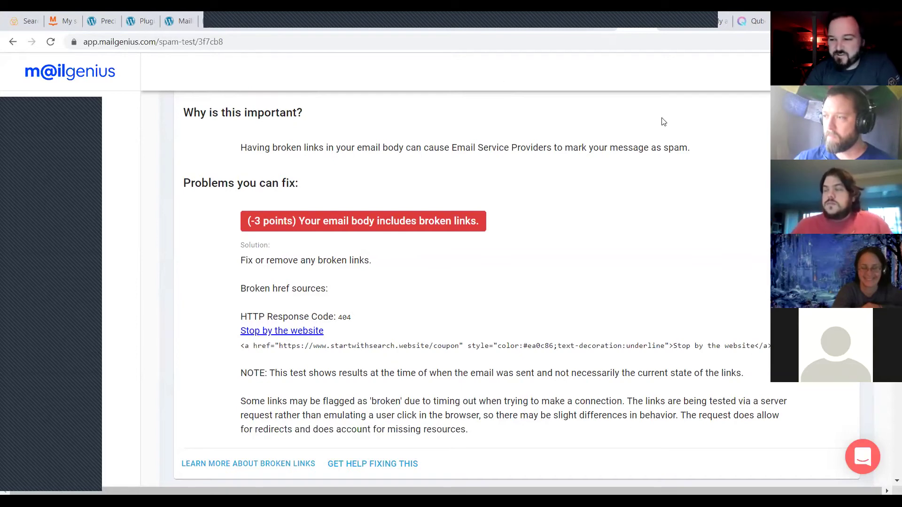
scroll(664, 122, "up", 6)
left_click(698, 283)
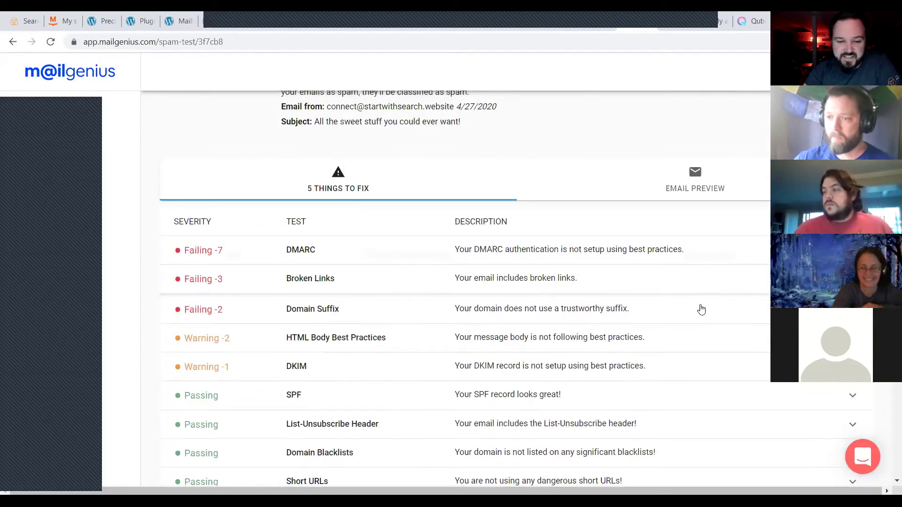
Expand the HTML Body Best Practices test and examine its long-URL warning and passing checks
scroll(376, 159, "down", 4)
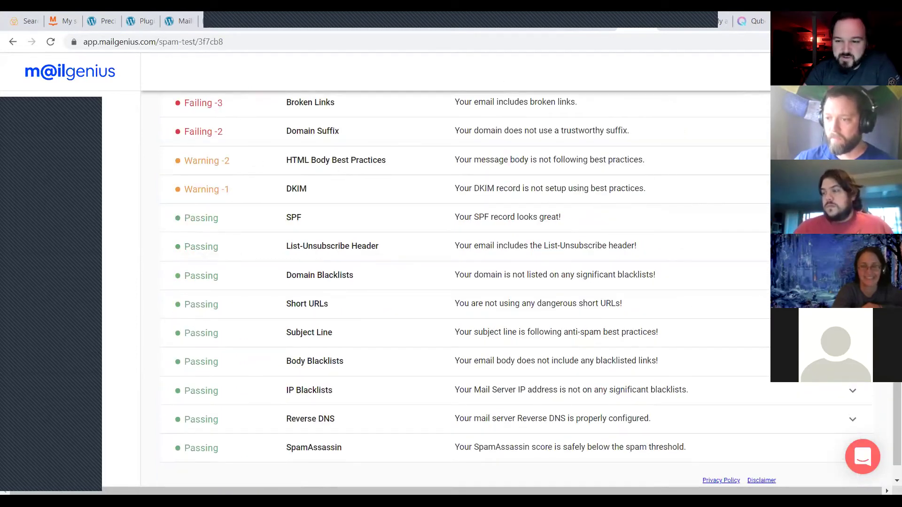
left_click(853, 160)
scroll(464, 352, "down", 3)
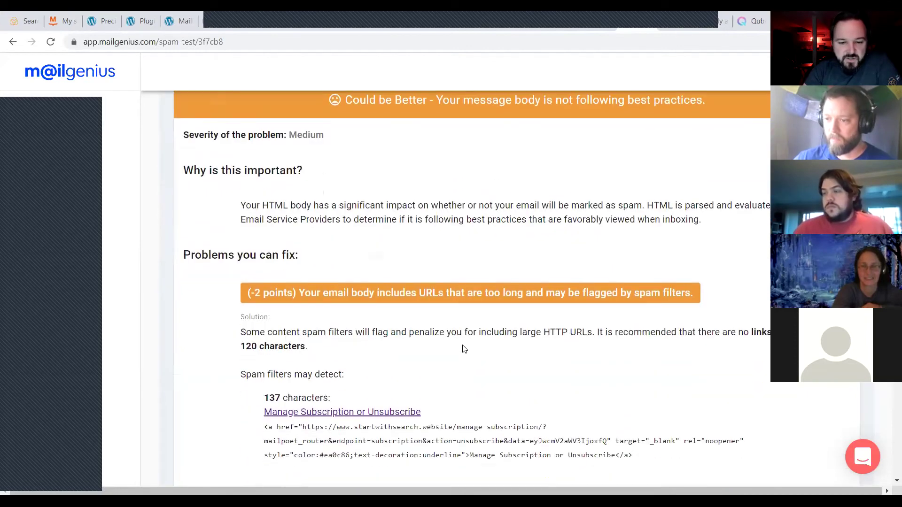
scroll(464, 350, "down", 3)
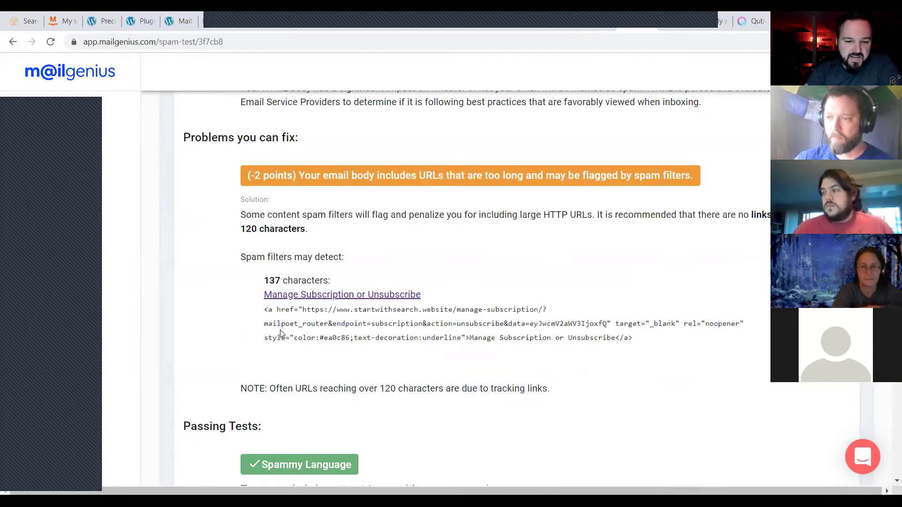
left_click_drag(268, 325, 320, 327)
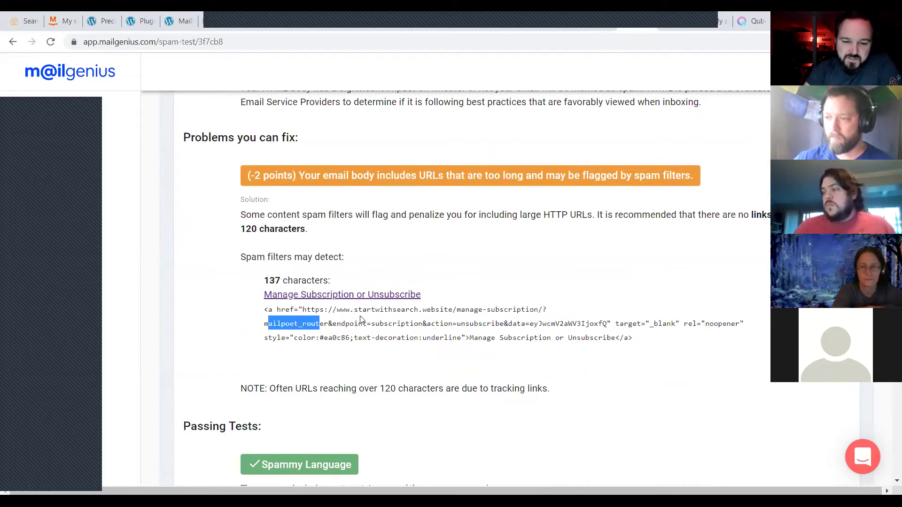
scroll(372, 357, "down", 5)
scroll(329, 356, "down", 1)
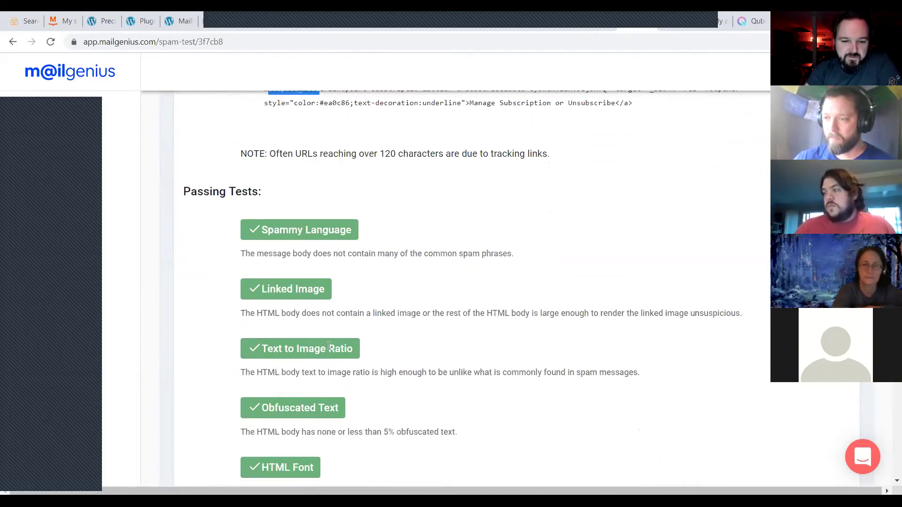
scroll(405, 301, "down", 3)
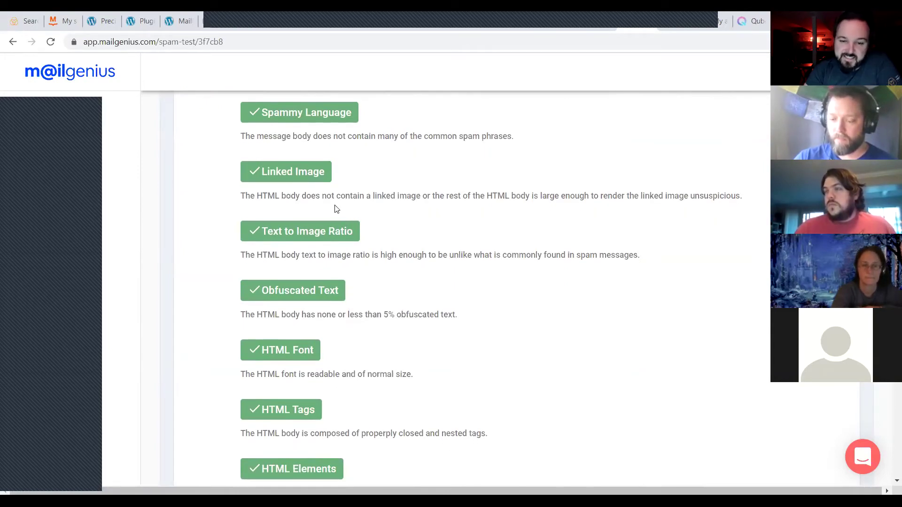
scroll(569, 211, "up", 13)
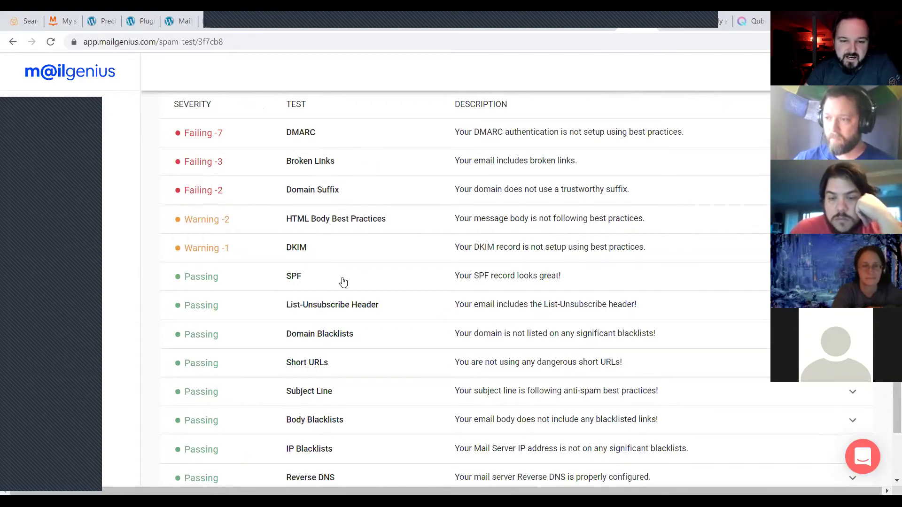
Review the full list of MailGenius tests and the overall MailGenius score
scroll(343, 281, "down", 2)
scroll(356, 298, "up", 3)
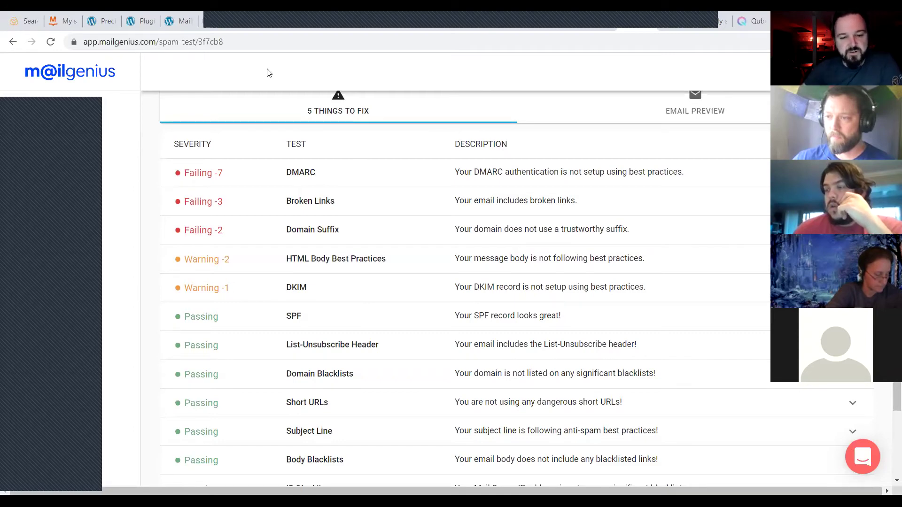
scroll(468, 291, "up", 4)
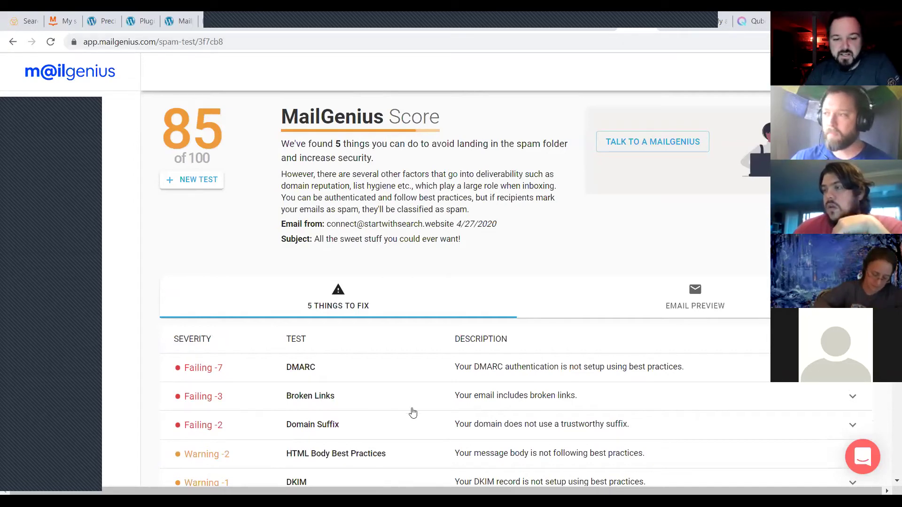
left_click_drag(167, 125, 206, 138)
left_click(359, 362)
scroll(226, 249, "down", 3)
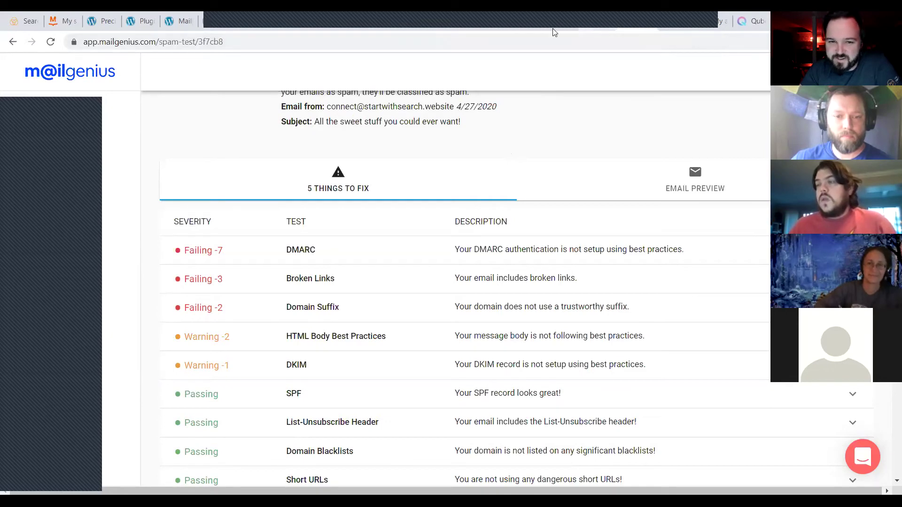
Close the leftover subscription page tabs and return to the MailPoet newsletter designer
left_click(289, 26)
left_click(256, 24)
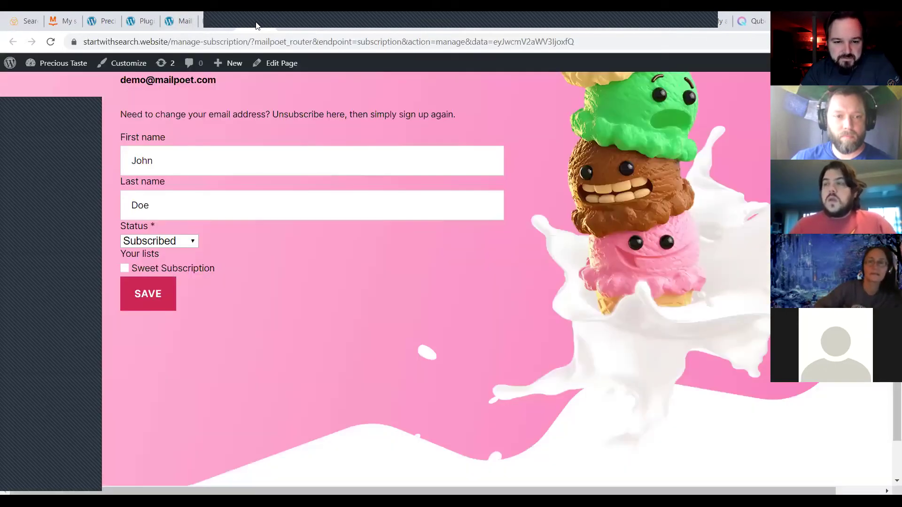
left_click(224, 25)
left_click(261, 25)
key("ctrl+w")
left_click(226, 25)
key("ctrl+w")
left_click(181, 25)
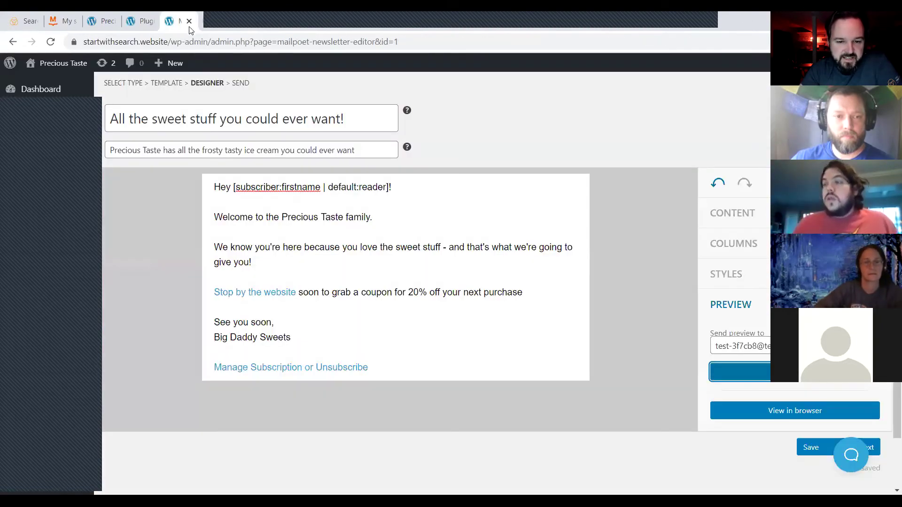
Proceed from the designer to the newsletter's final sending details and select the Sweet Subscription and WordPress Users lists
scroll(343, 231, "down", 1)
left_click(872, 397)
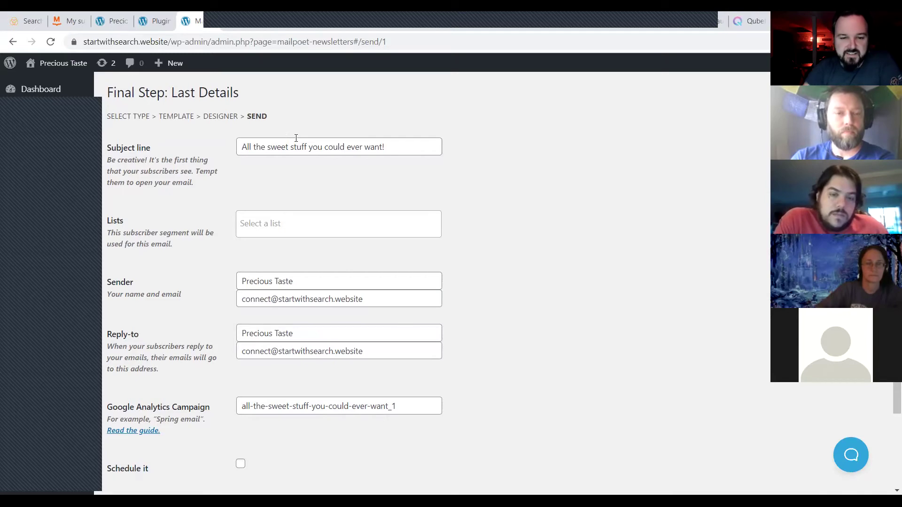
left_click(263, 230)
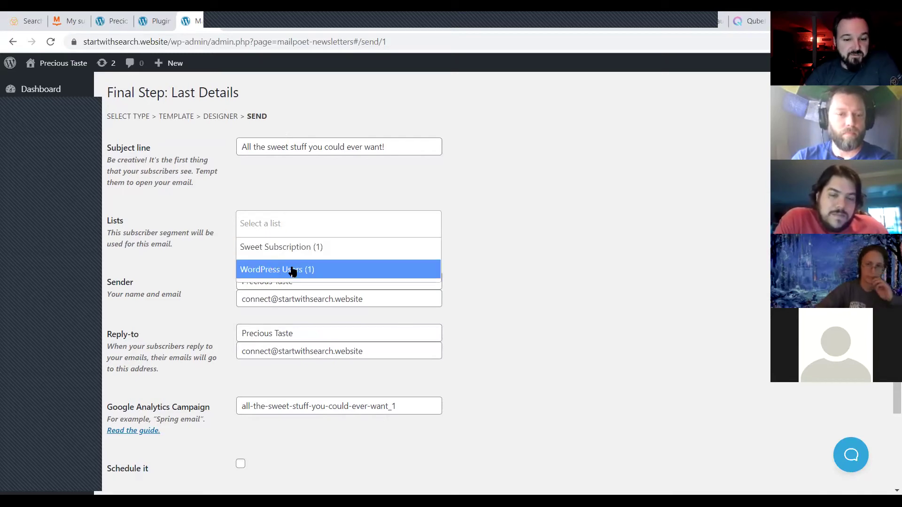
left_click(284, 252)
left_click(350, 225)
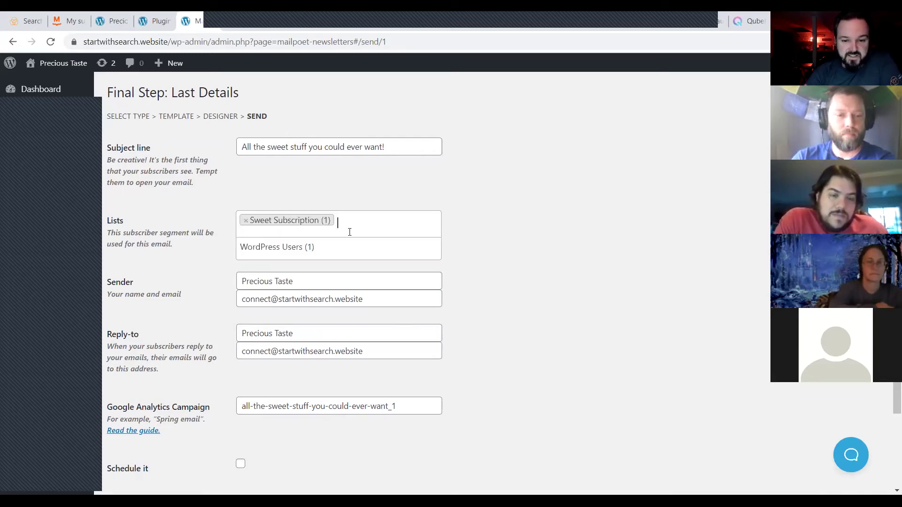
left_click(336, 247)
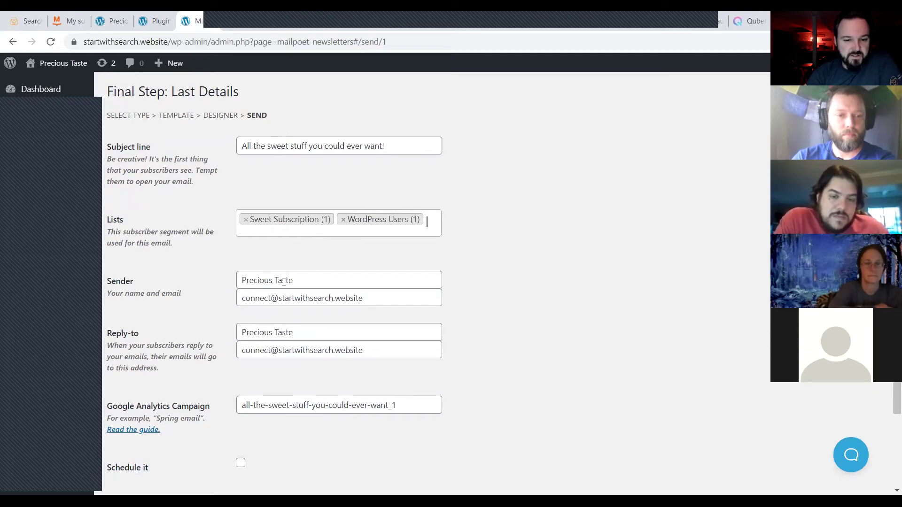
Review the newsletter's sender, reply-to, Google Analytics campaign, scheduling and sending options
scroll(247, 204, "down", 2)
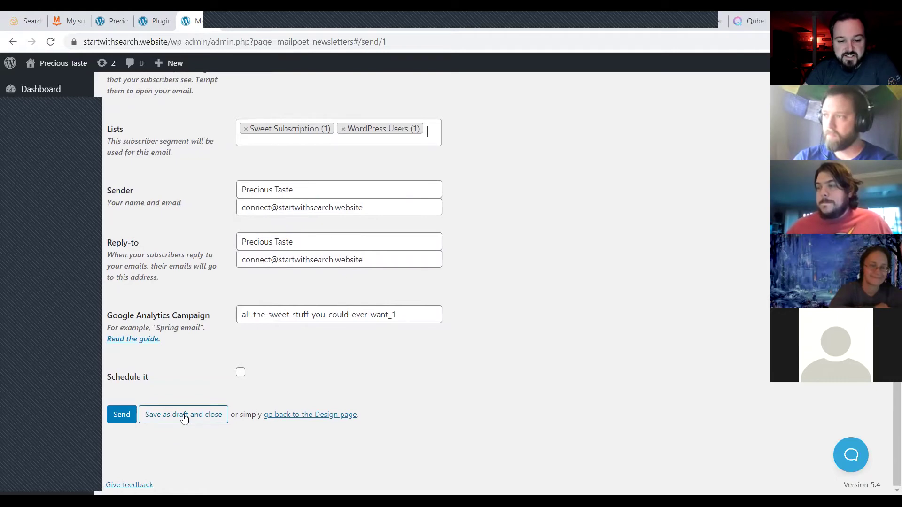
scroll(254, 281, "up", 2)
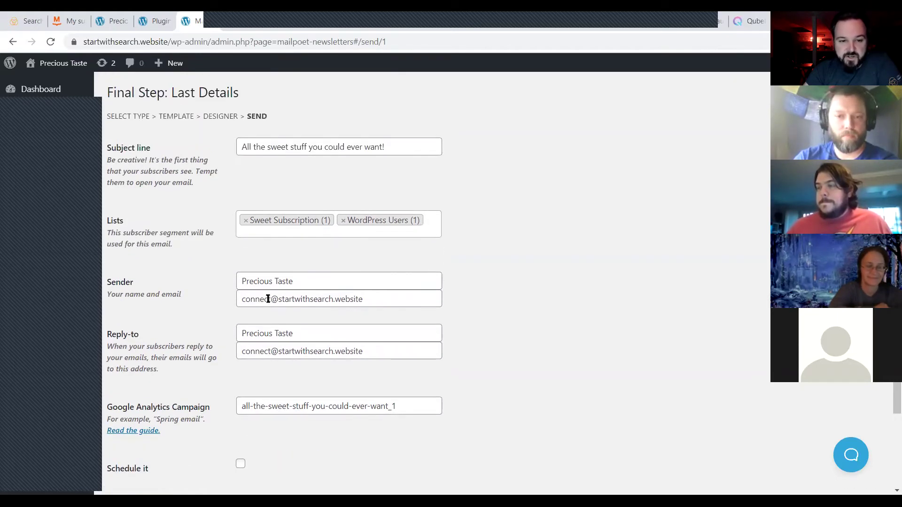
scroll(241, 240, "down", 3)
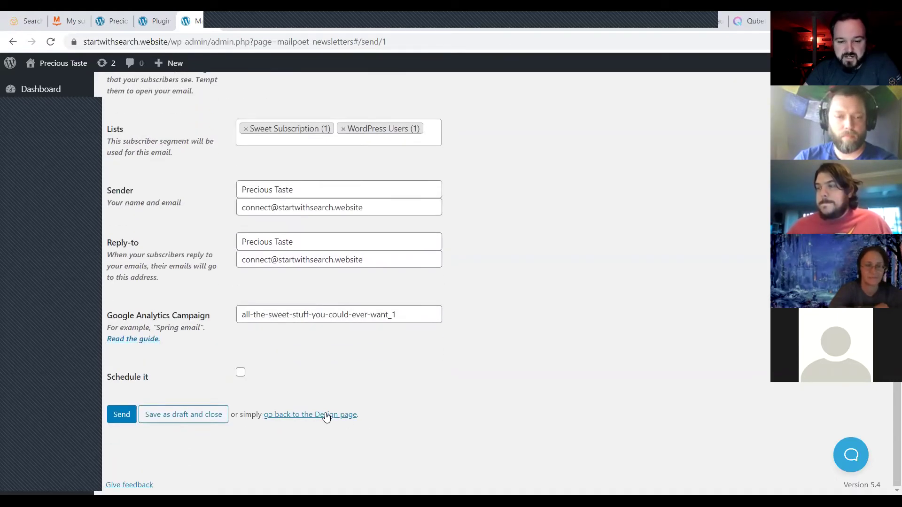
scroll(334, 440, "up", 2)
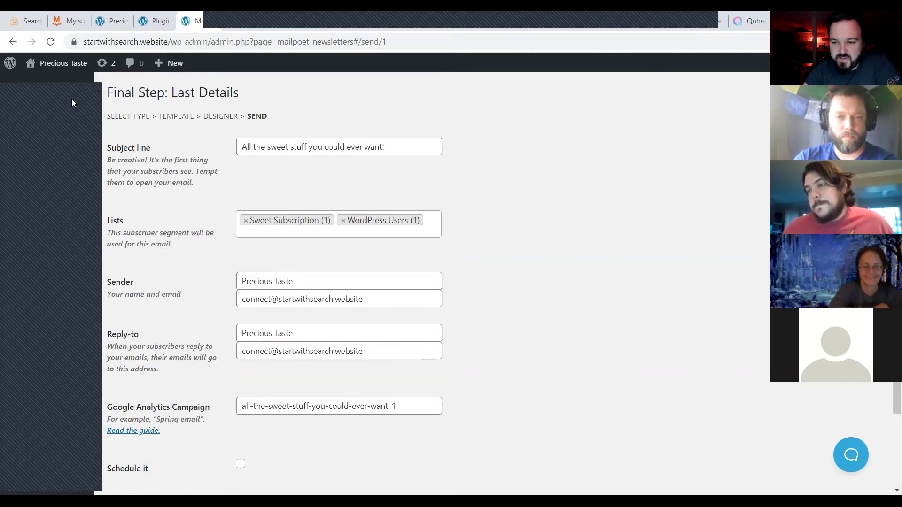
Go to MailPoet's emails overview and start setting up a Latest Post Notifications email
left_click(47, 195)
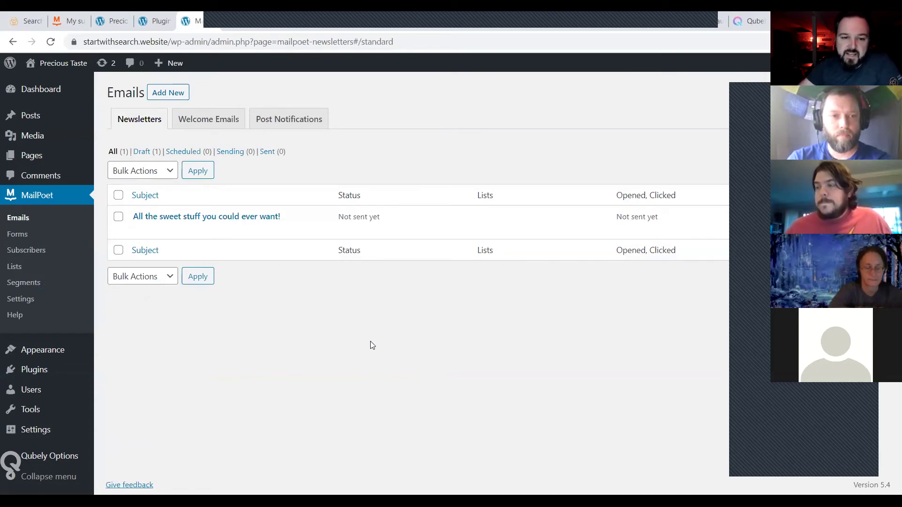
left_click(298, 120)
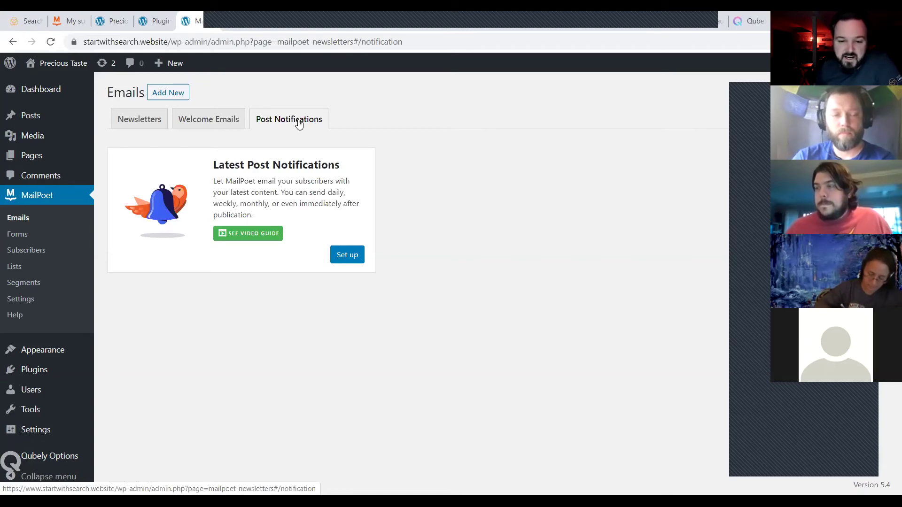
left_click(341, 255)
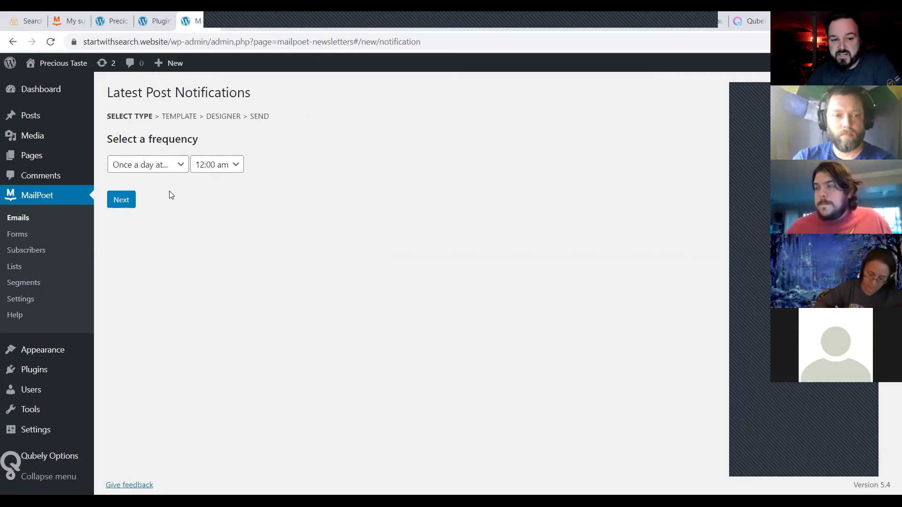
Examine the frequency choices for the post notification, trying the daily, weekly and monthly schedules and the list of sending times
left_click(142, 168)
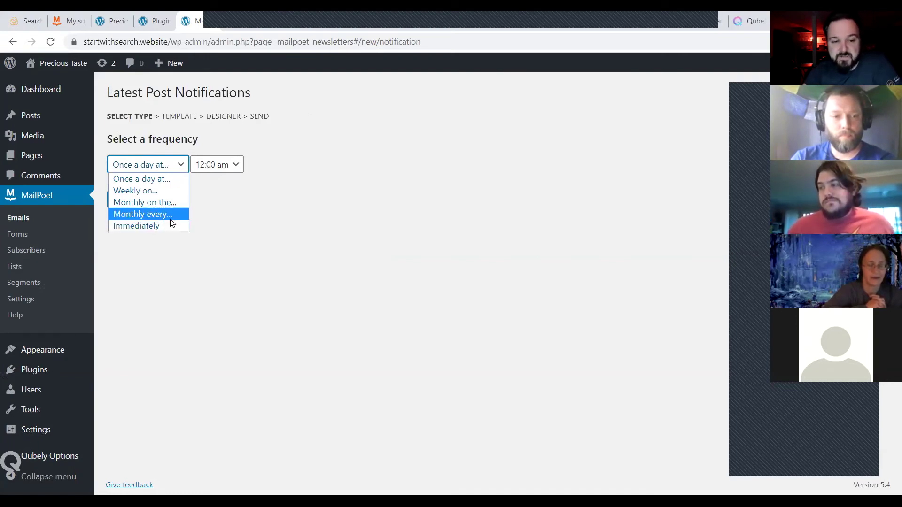
left_click(170, 217)
left_click(164, 173)
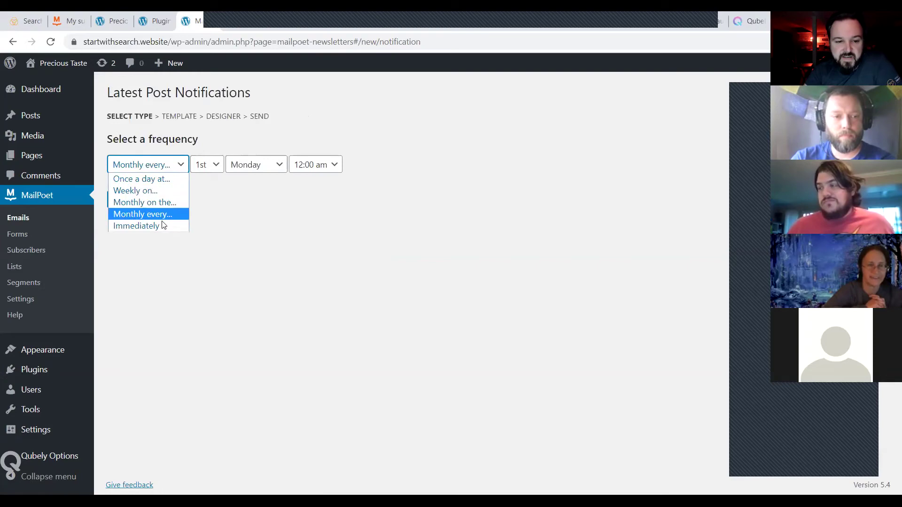
left_click(163, 187)
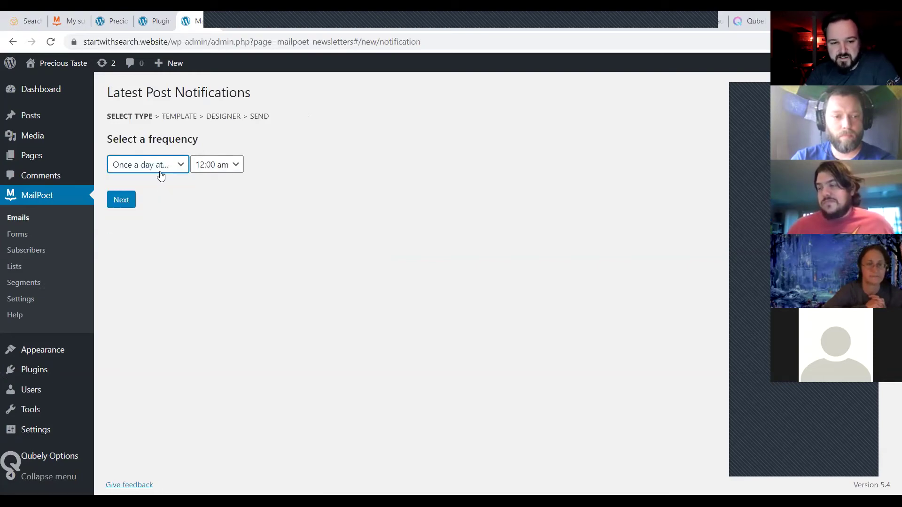
left_click(215, 172)
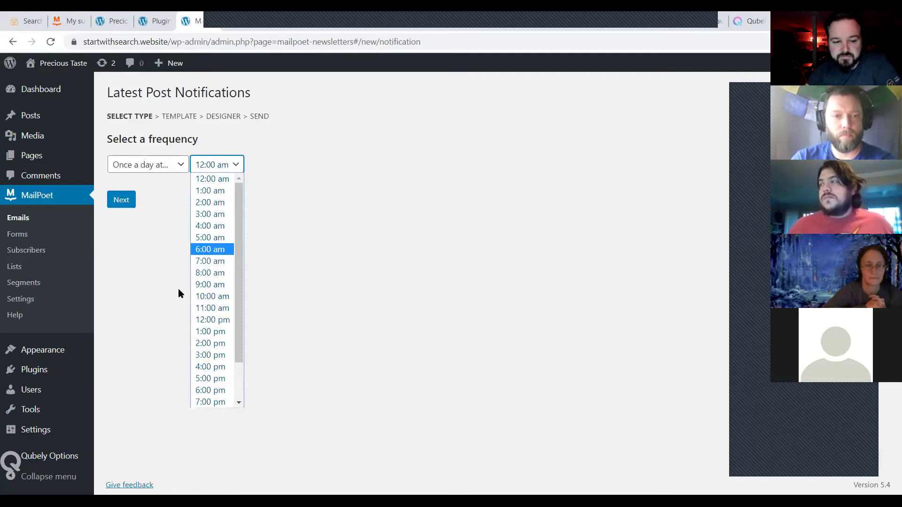
left_click(160, 169)
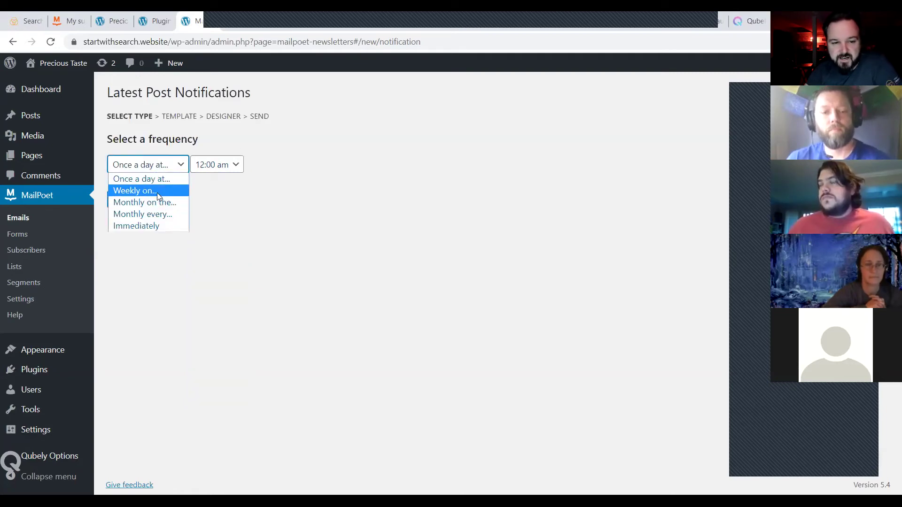
left_click(165, 190)
left_click(157, 164)
left_click(157, 203)
left_click(159, 164)
left_click(155, 211)
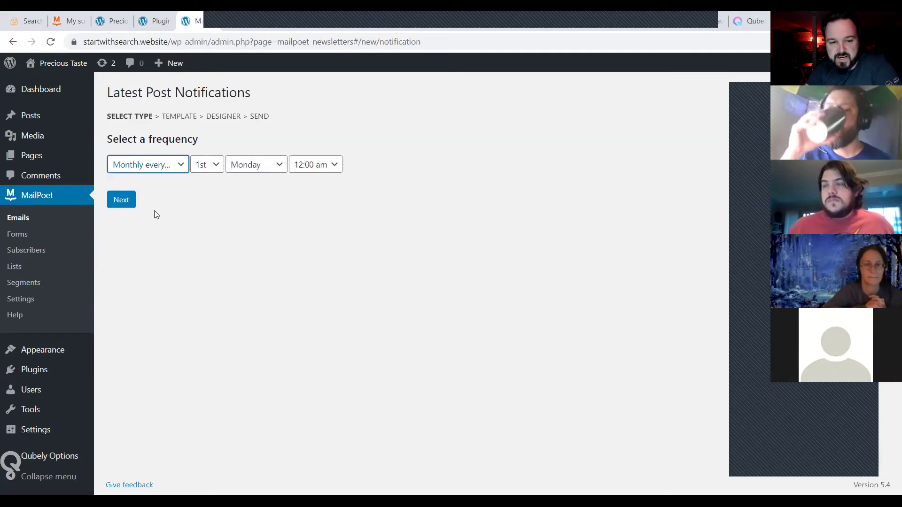
Set the post notification frequency to Immediately and proceed to template selection
left_click(175, 165)
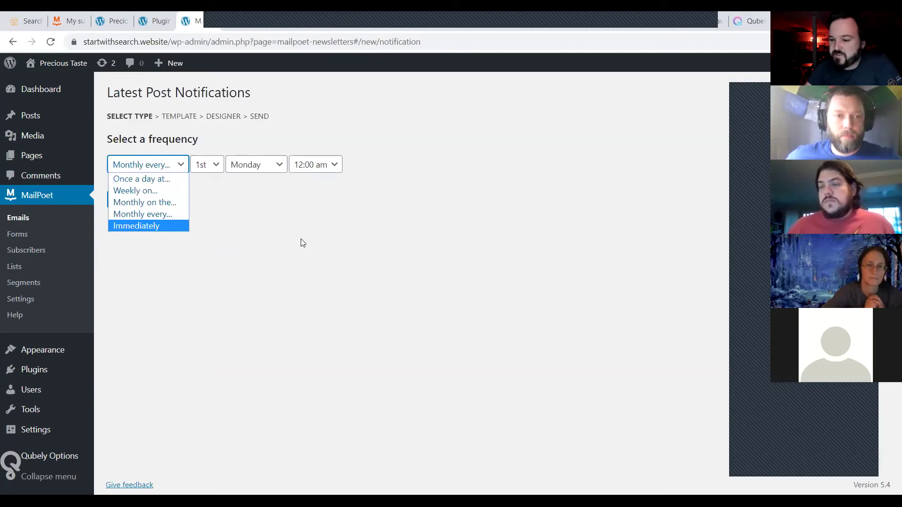
left_click(121, 228)
left_click(122, 201)
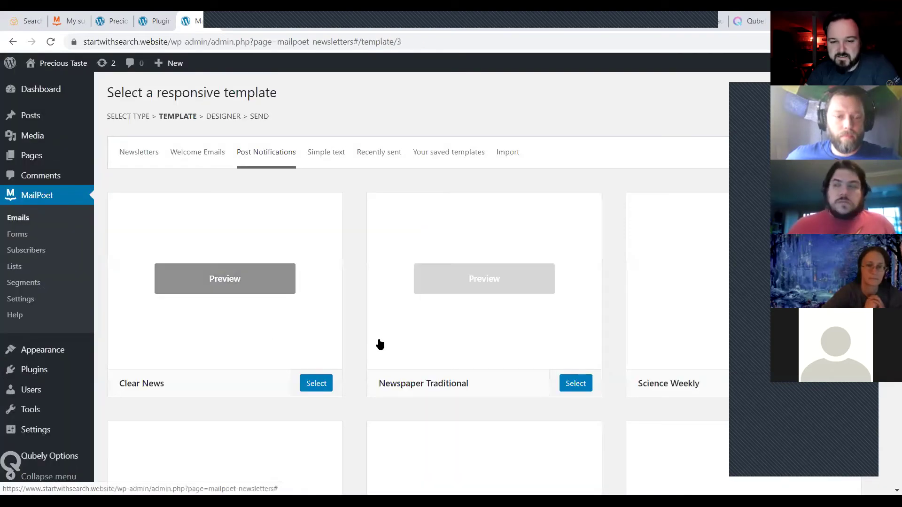
Browse the Post Notifications templates and the Newsletters template gallery
scroll(454, 273, "down", 2)
scroll(465, 284, "down", 2)
scroll(254, 319, "up", 4)
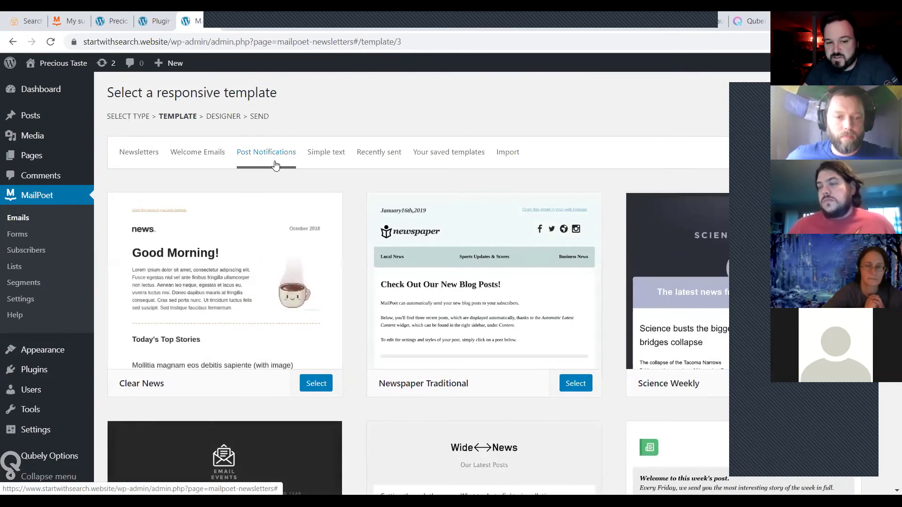
left_click(130, 157)
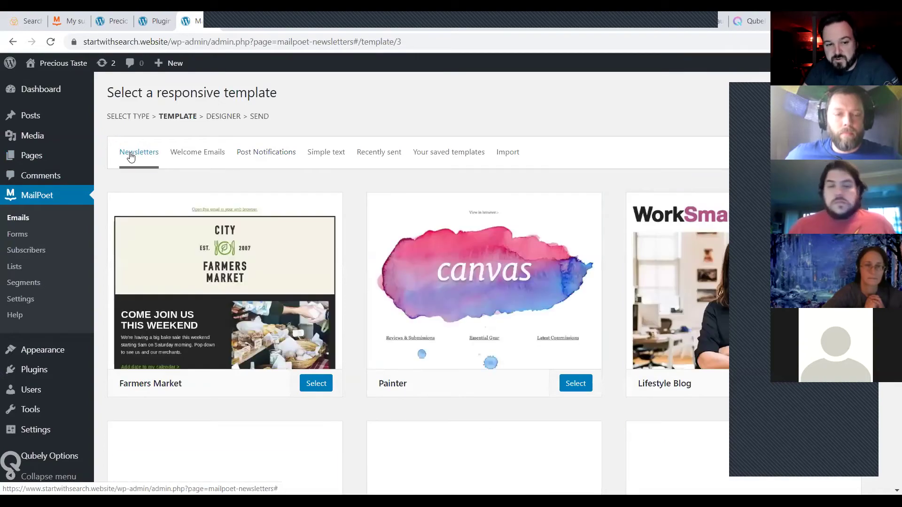
scroll(443, 328, "down", 14)
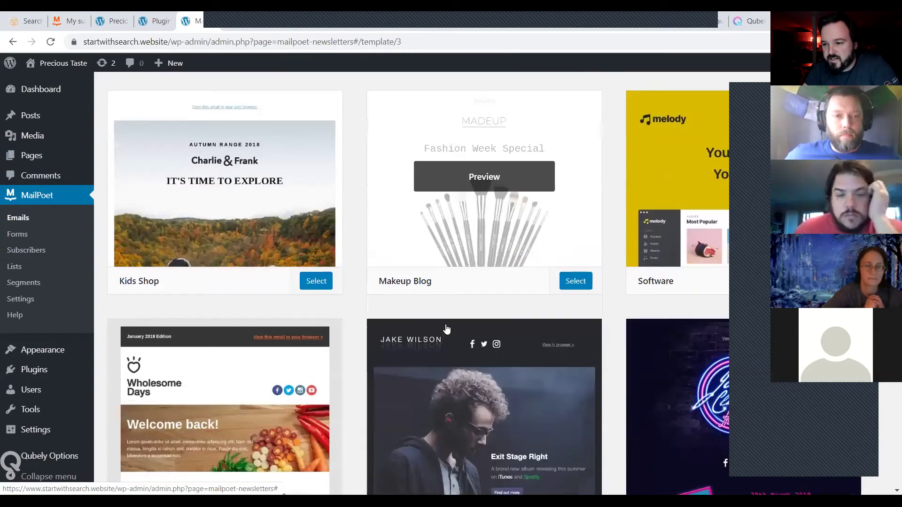
scroll(447, 326, "down", 2)
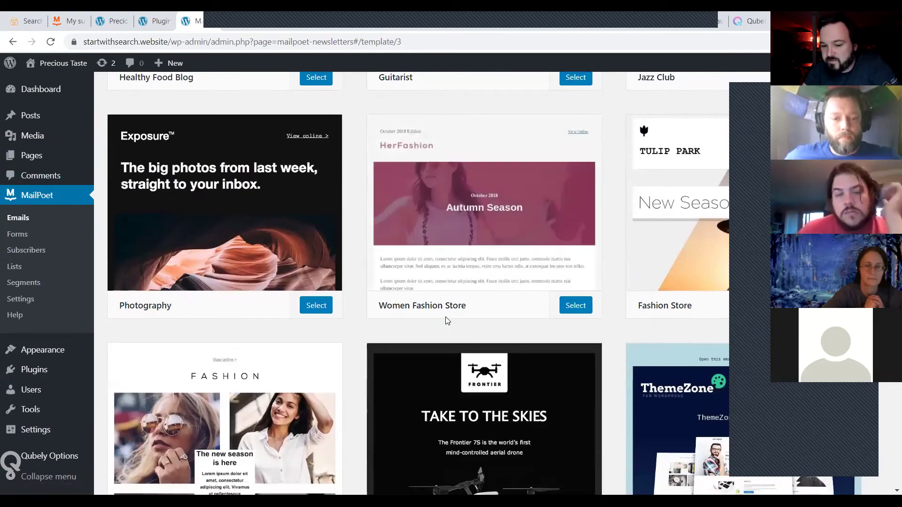
scroll(447, 325, "down", 5)
scroll(448, 321, "down", 11)
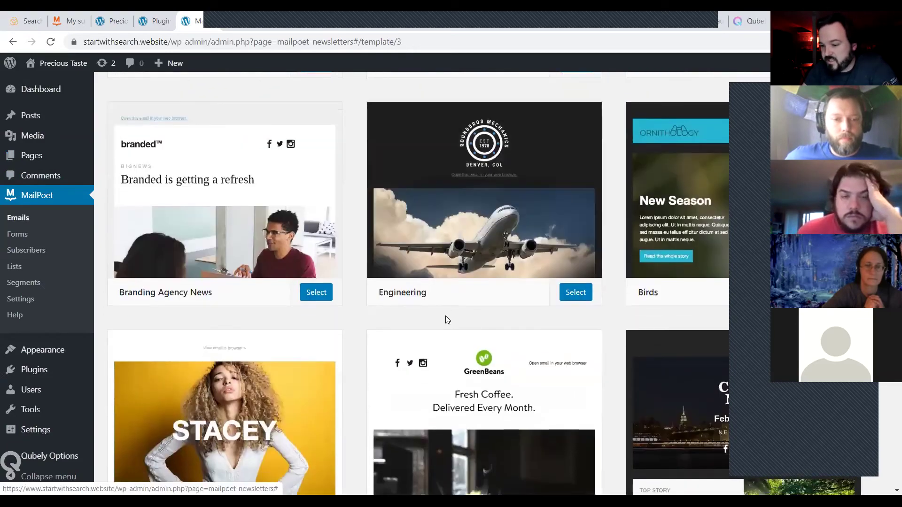
scroll(447, 321, "down", 4)
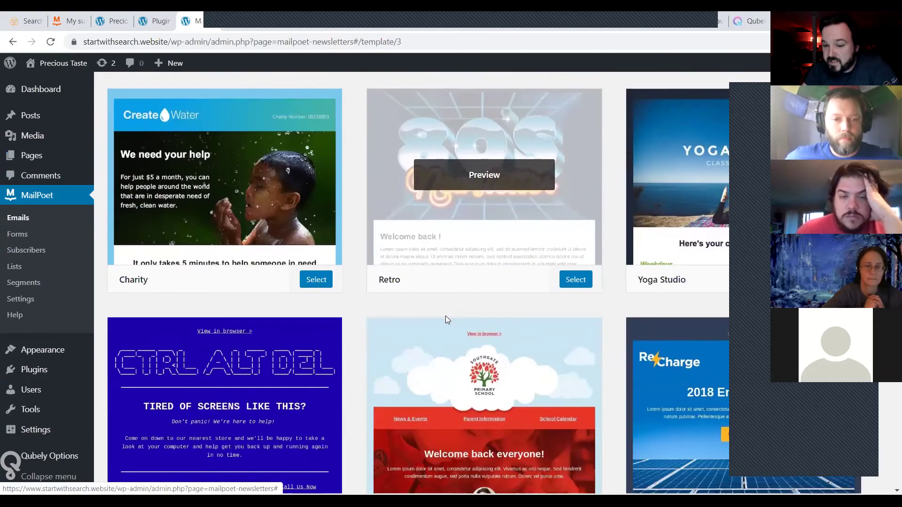
scroll(442, 282, "up", 3)
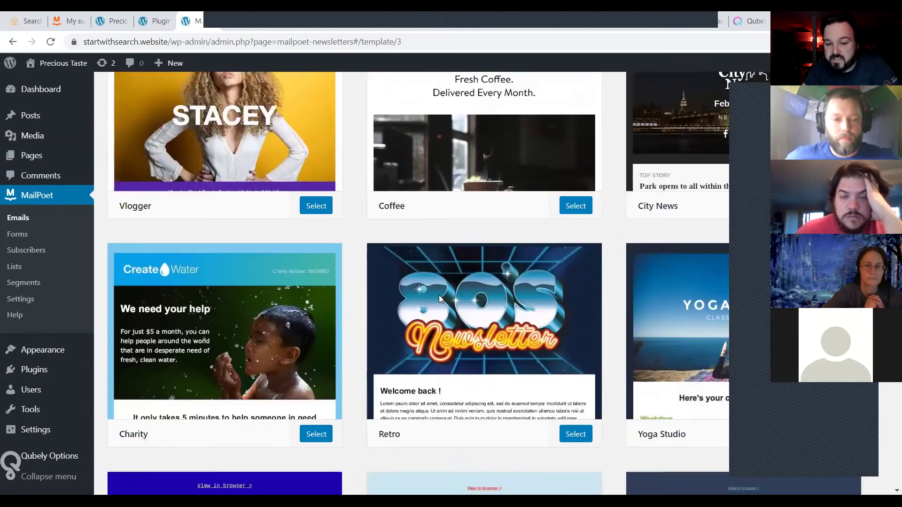
scroll(440, 296, "down", 10)
mouse_move(439, 296)
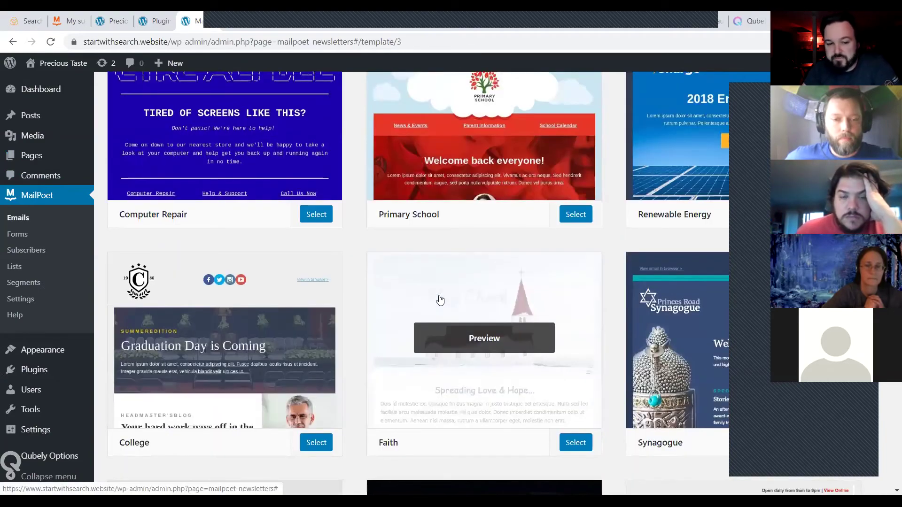
scroll(440, 300, "down", 20)
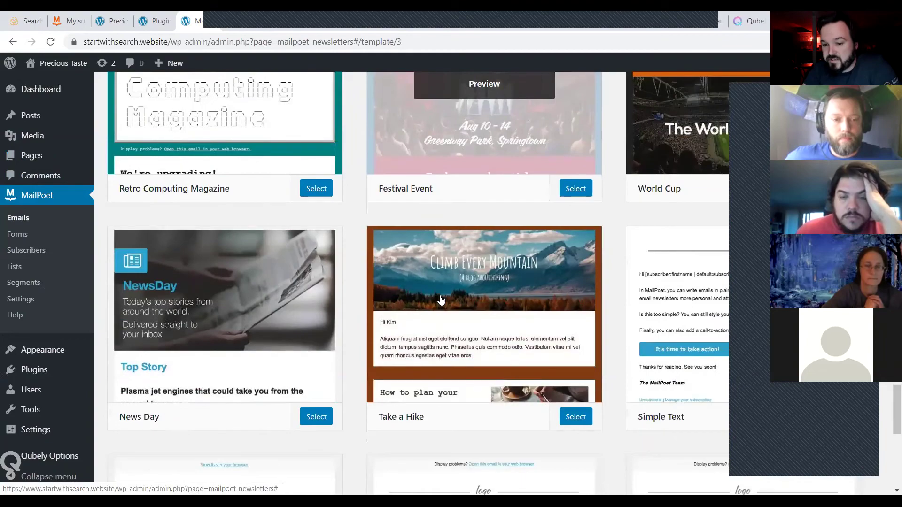
scroll(441, 300, "up", 20)
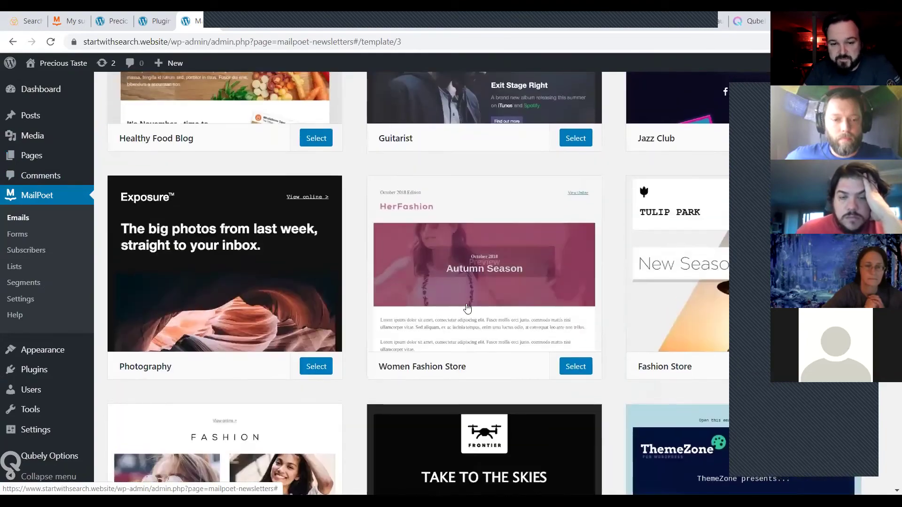
scroll(467, 309, "up", 10)
scroll(411, 308, "down", 5)
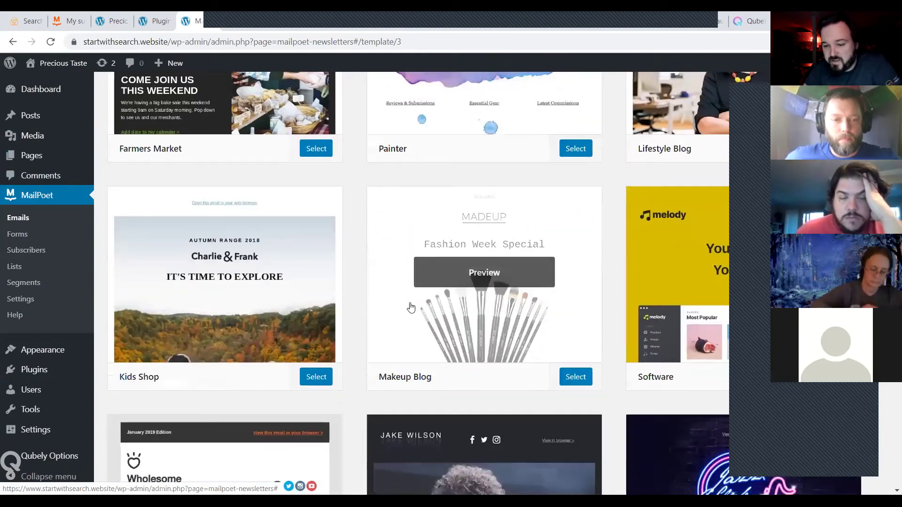
scroll(496, 210, "down", 2)
scroll(496, 210, "down", 1)
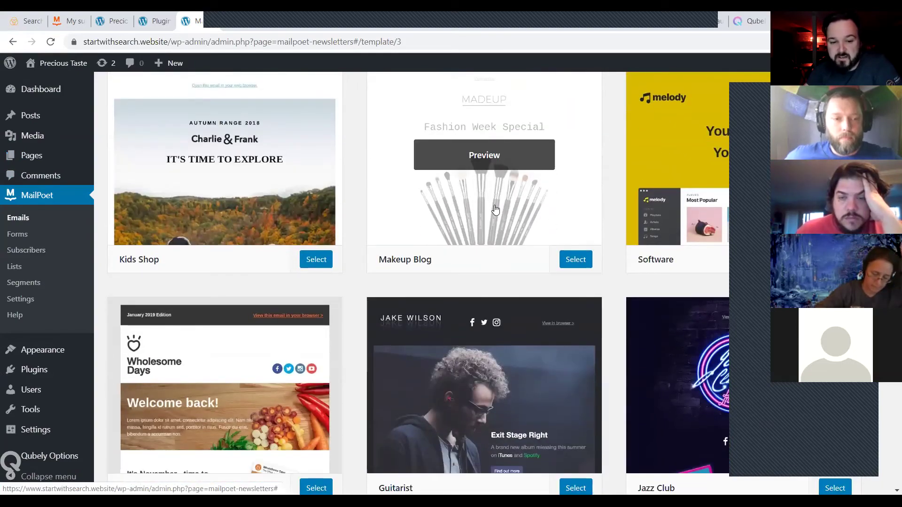
scroll(496, 210, "up", 5)
Look through the Welcome Emails, Post Notifications, Simple text and Recently sent template categories and the template import option
left_click(187, 158)
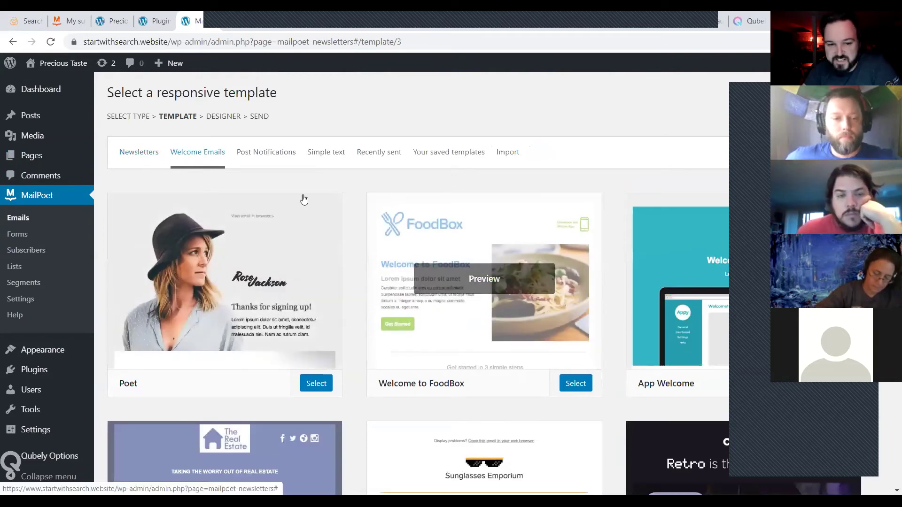
left_click(267, 150)
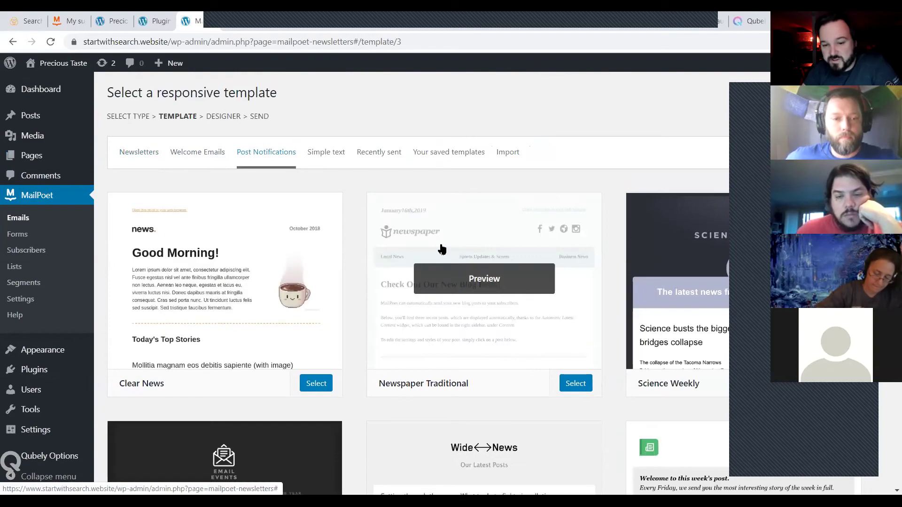
left_click(331, 153)
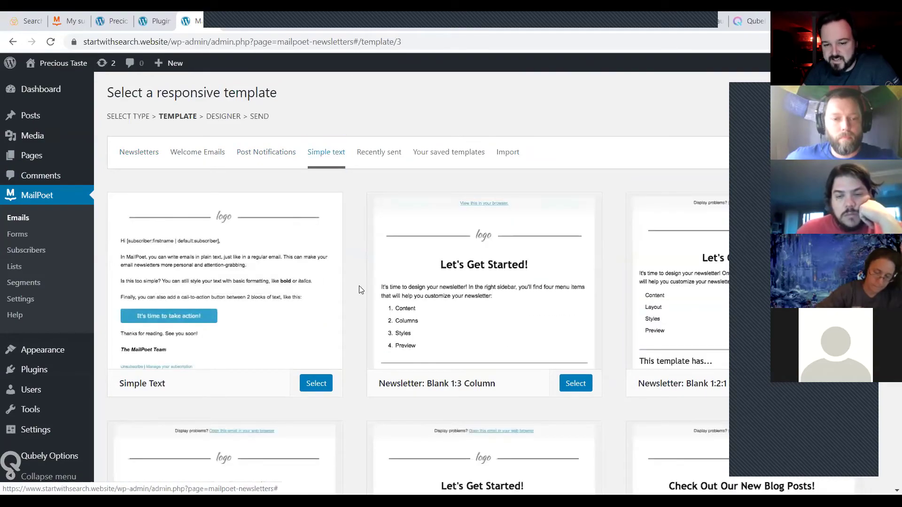
scroll(360, 289, "down", 9)
scroll(361, 289, "up", 3)
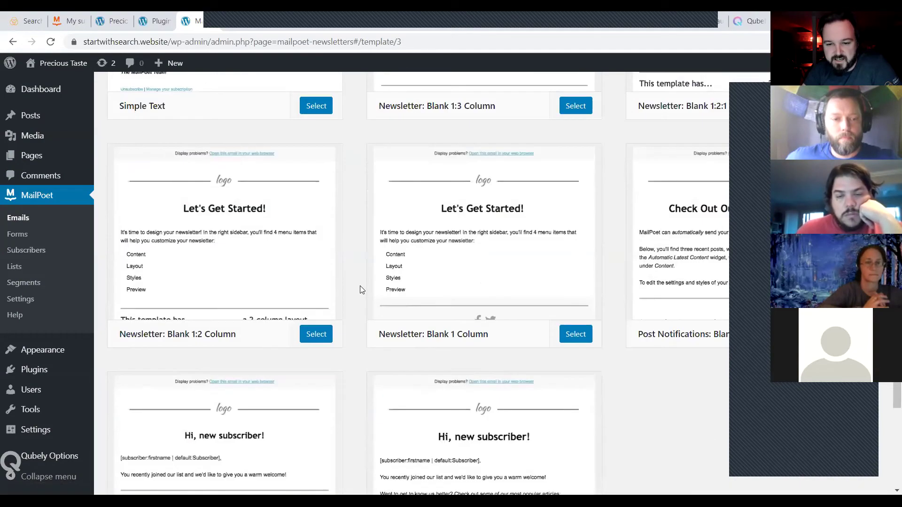
scroll(361, 290, "up", 5)
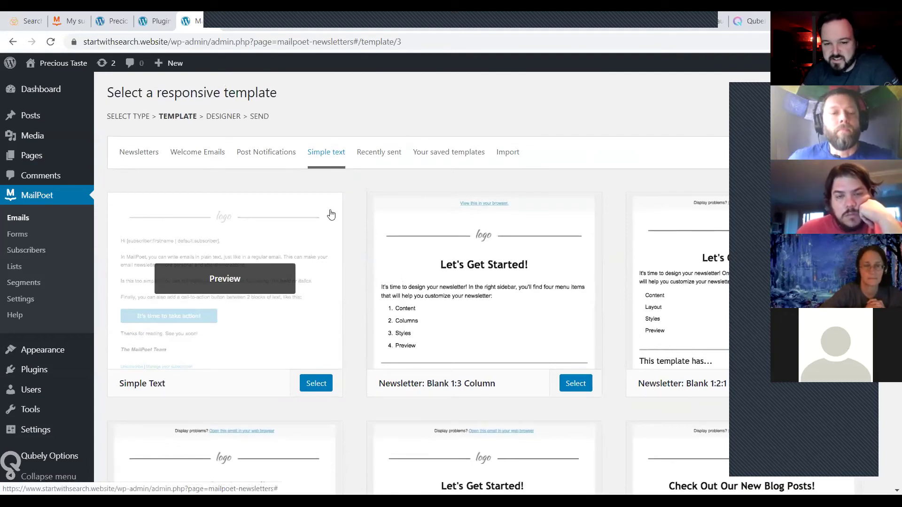
left_click(383, 155)
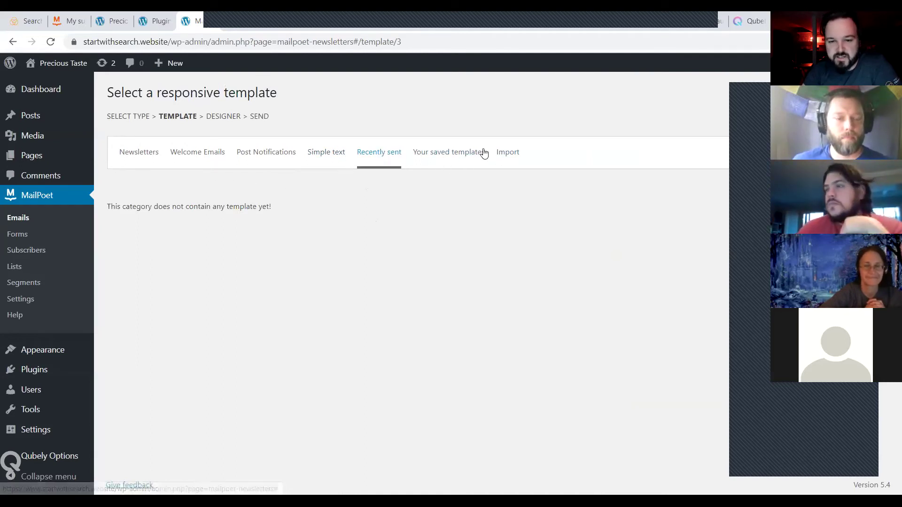
left_click(507, 155)
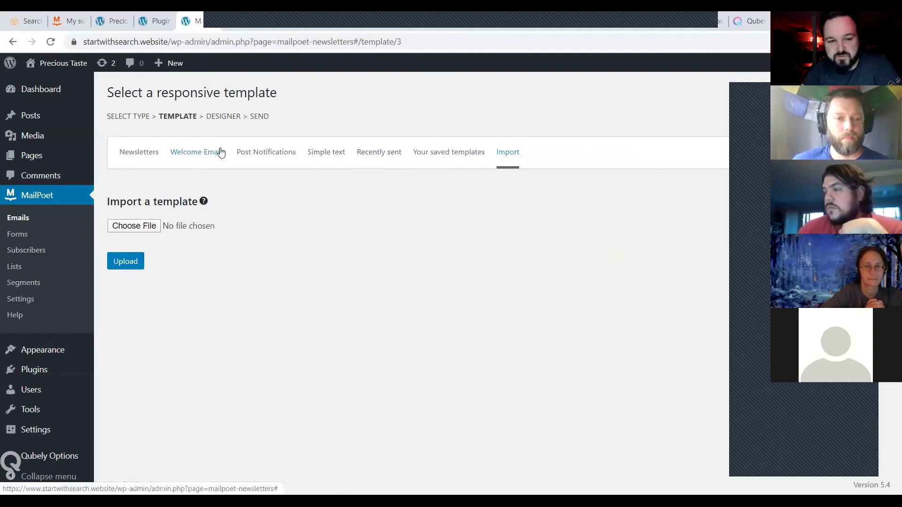
Return to the Post Notifications templates, preview Clear News and select it for the email
left_click(193, 156)
left_click(258, 154)
scroll(368, 279, "down", 2)
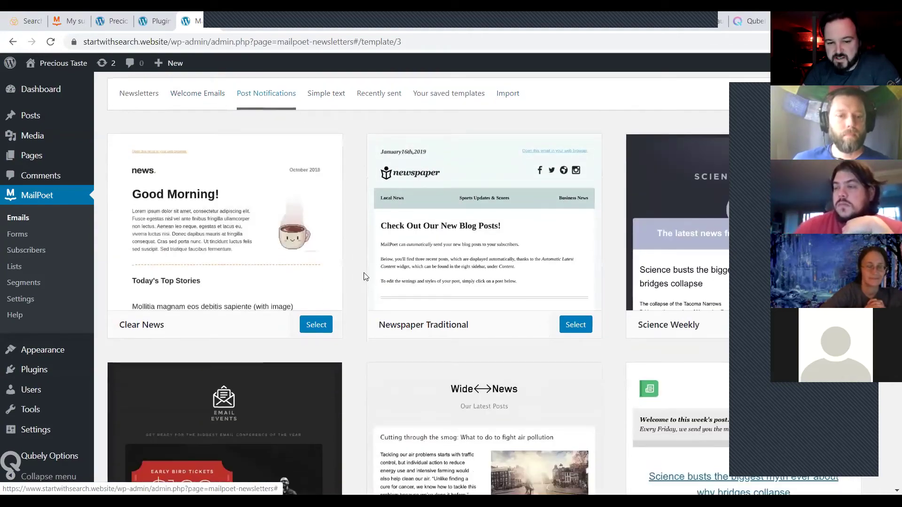
scroll(258, 296, "down", 8)
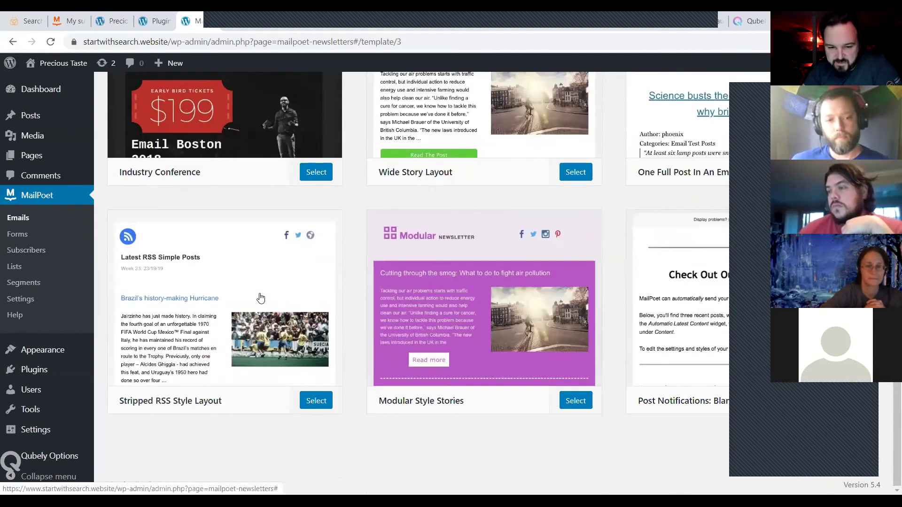
scroll(261, 298, "up", 9)
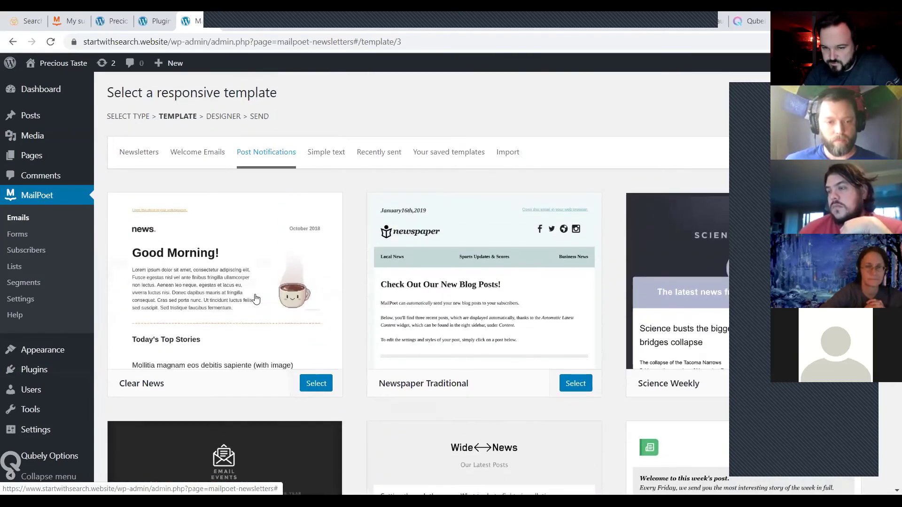
left_click(226, 276)
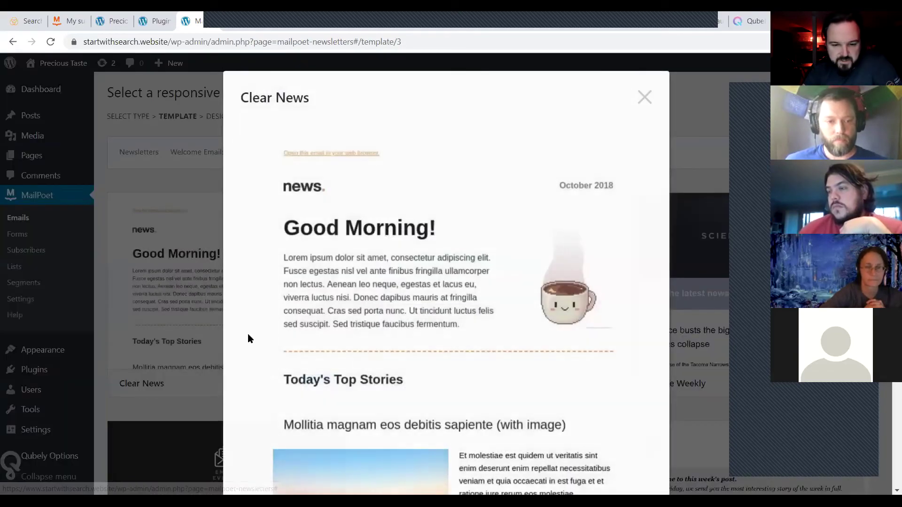
left_click(647, 101)
left_click(314, 384)
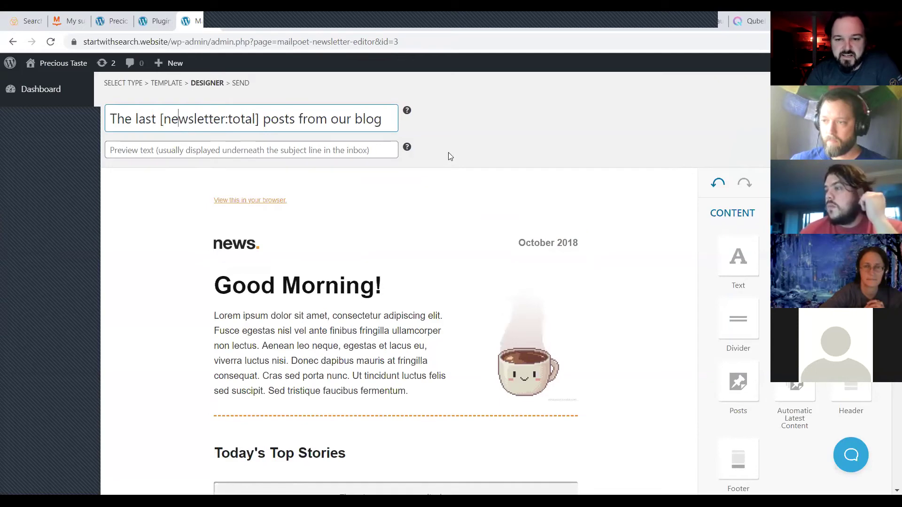
Review the Links, Date, Post Notifications, Newsletter and Subscriber shortcodes available for the "View this in your browser" text block
left_click(408, 149)
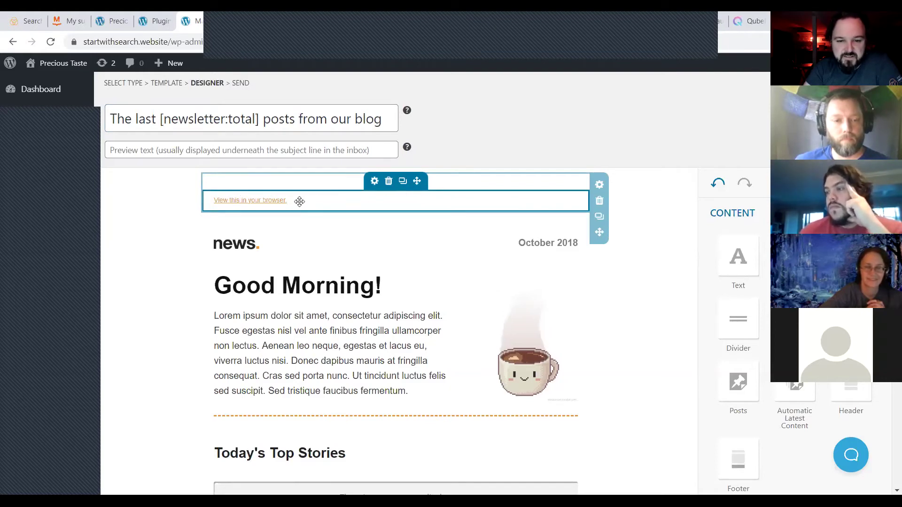
left_click(301, 183)
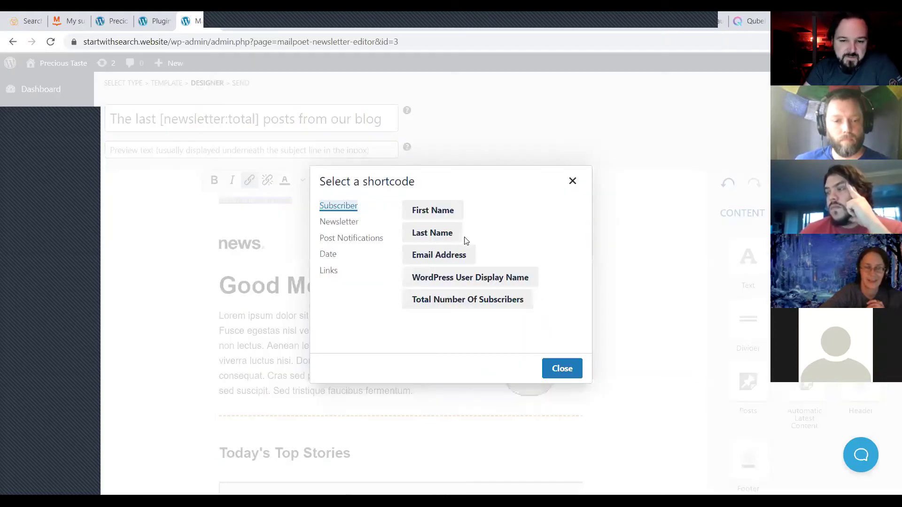
left_click(329, 272)
left_click(328, 254)
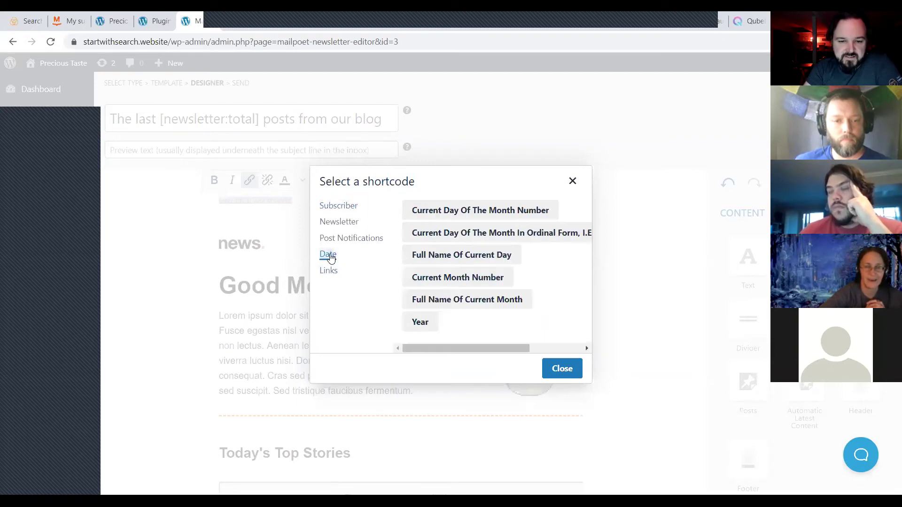
left_click(338, 238)
left_click(339, 222)
left_click(340, 209)
left_click(573, 181)
Open the post selection settings of the Today's Top Stories block and check the categories and tags filter
scroll(295, 193, "down", 3)
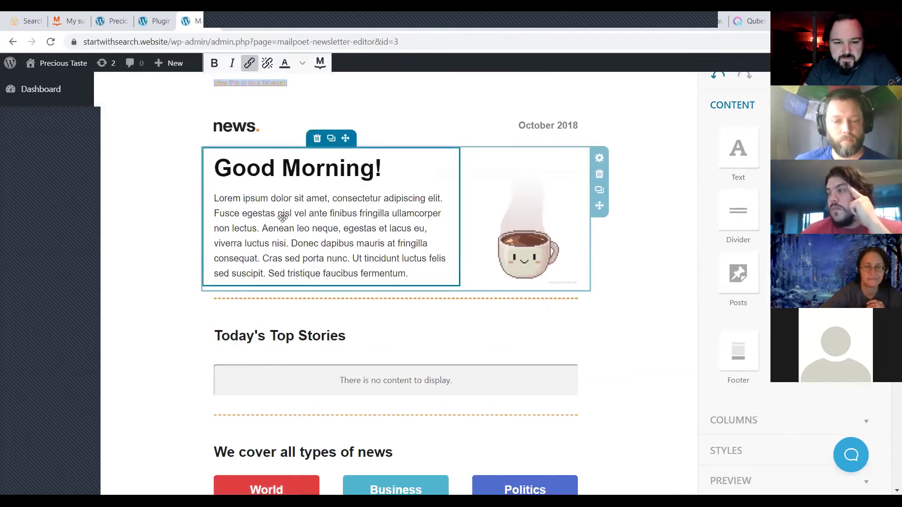
scroll(295, 192, "down", 4)
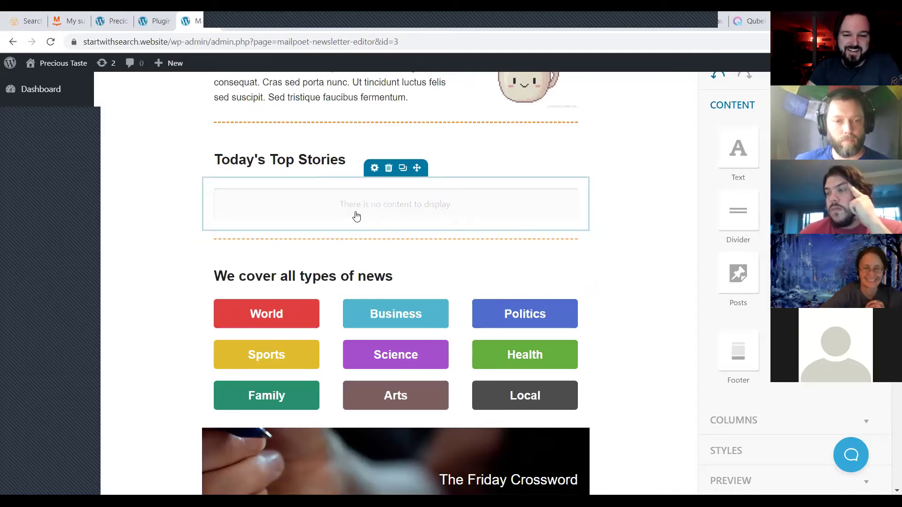
left_click(374, 175)
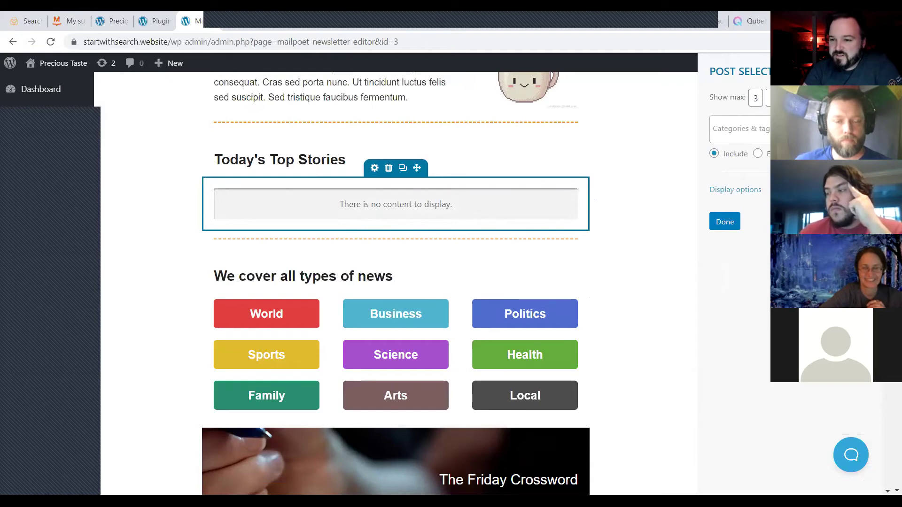
left_click(766, 138)
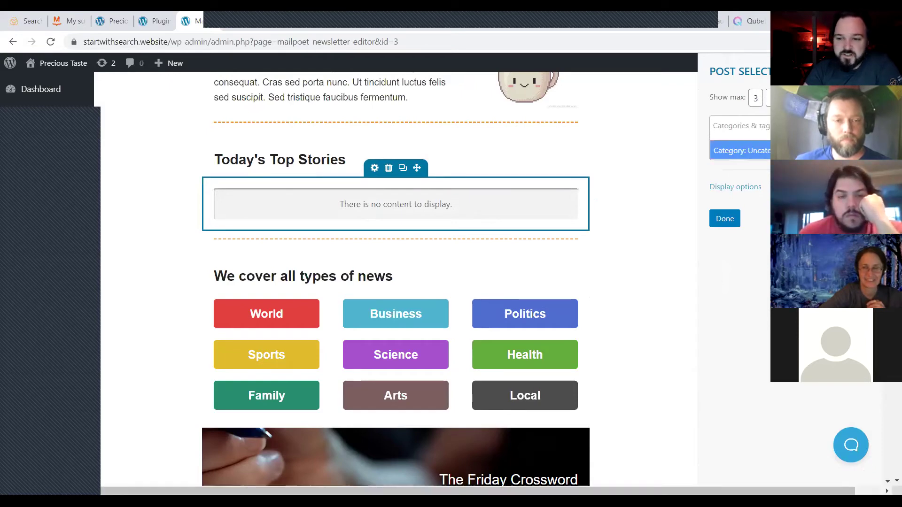
key("Return")
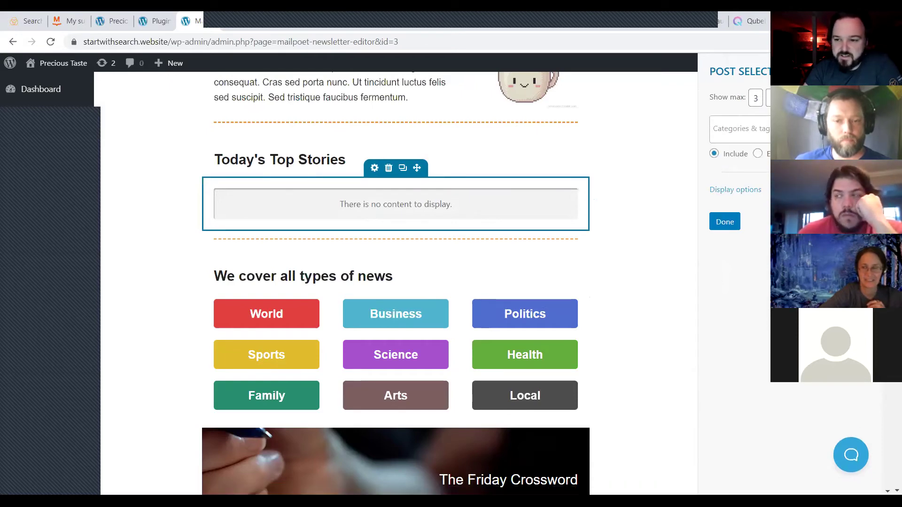
left_click(760, 131)
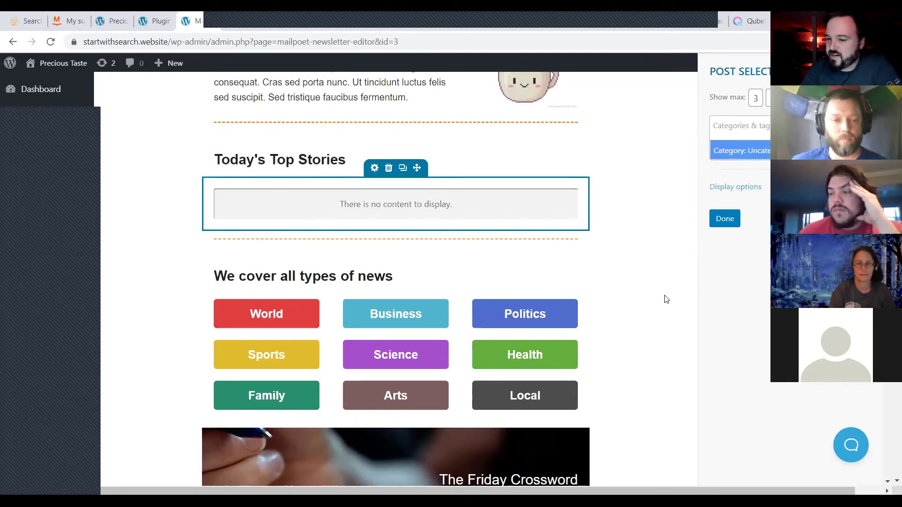
Examine the Today's Top Stories display options, from title format, author and categories to sort order and divider styles
left_click(735, 186)
scroll(741, 211, "down", 1)
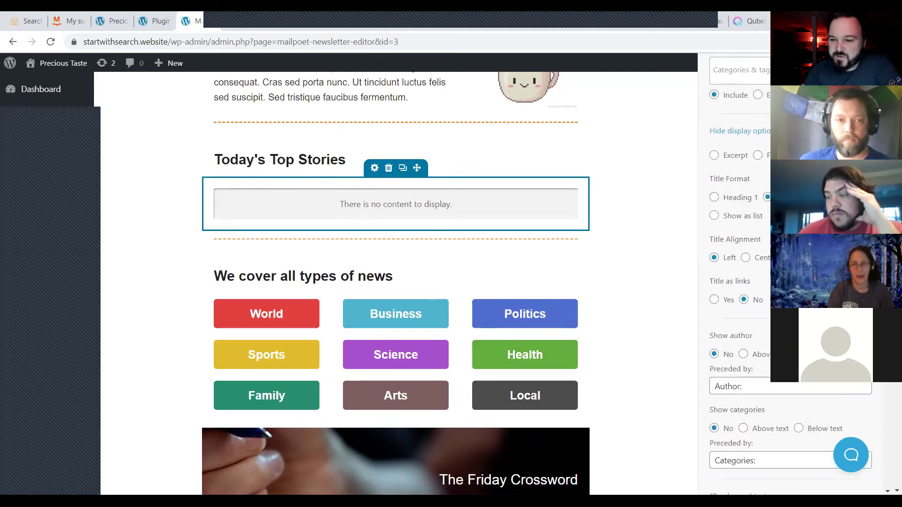
scroll(741, 282, "down", 1)
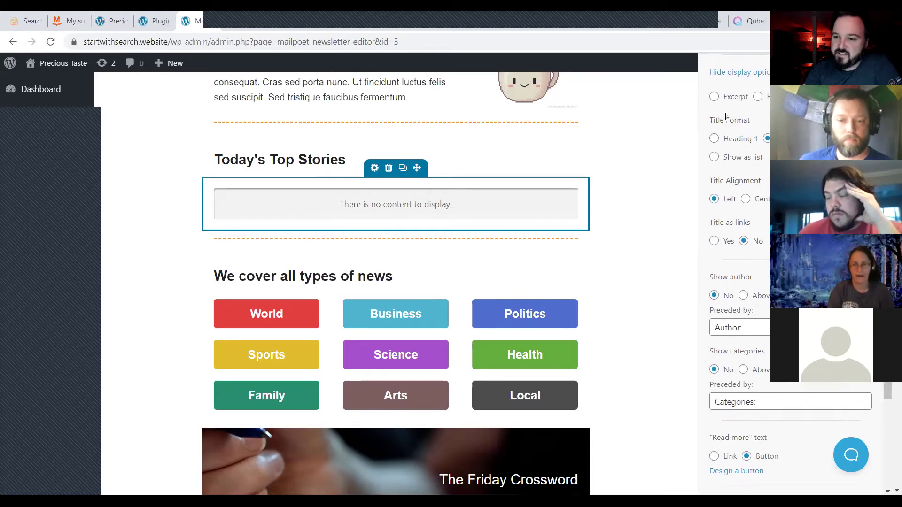
scroll(741, 282, "up", 1)
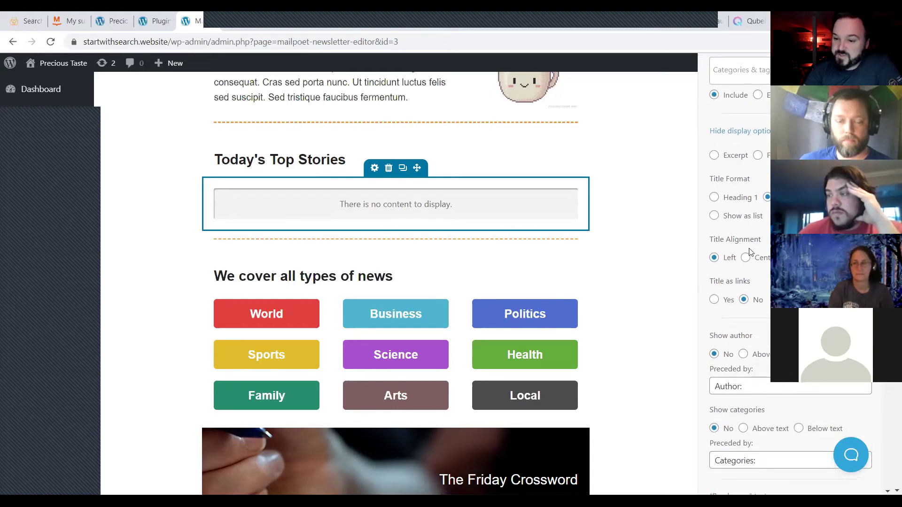
scroll(763, 256, "down", 1)
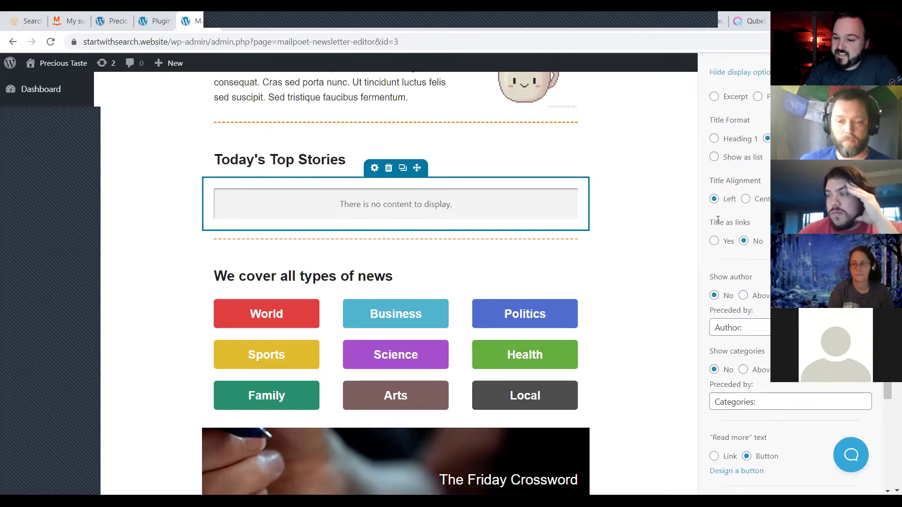
scroll(718, 221, "down", 2)
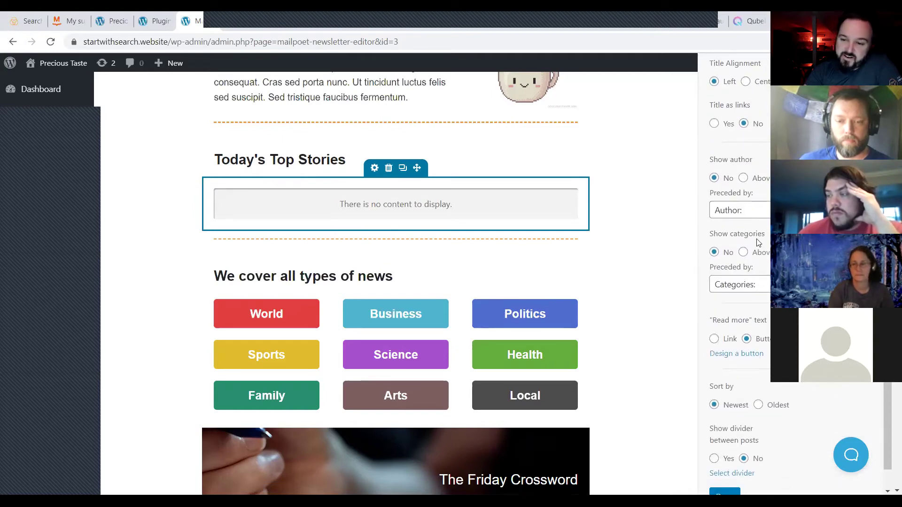
scroll(758, 243, "down", 1)
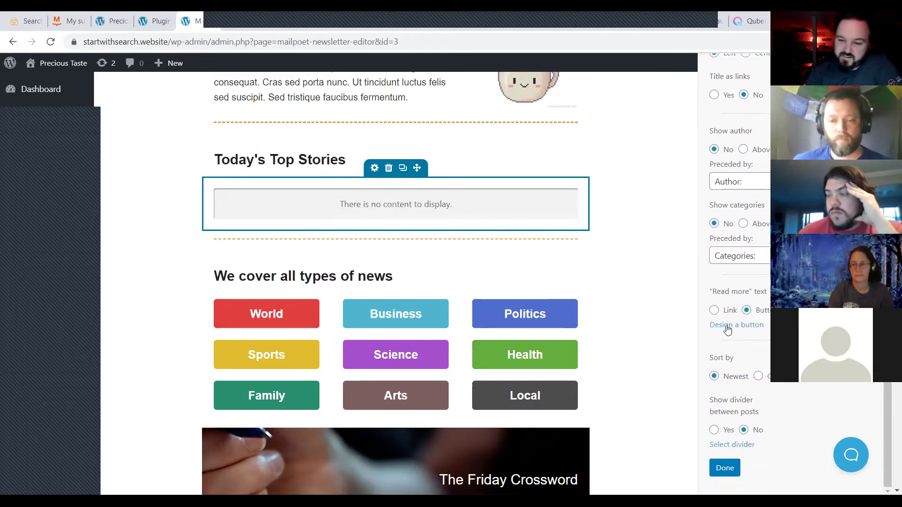
scroll(722, 383, "down", 4)
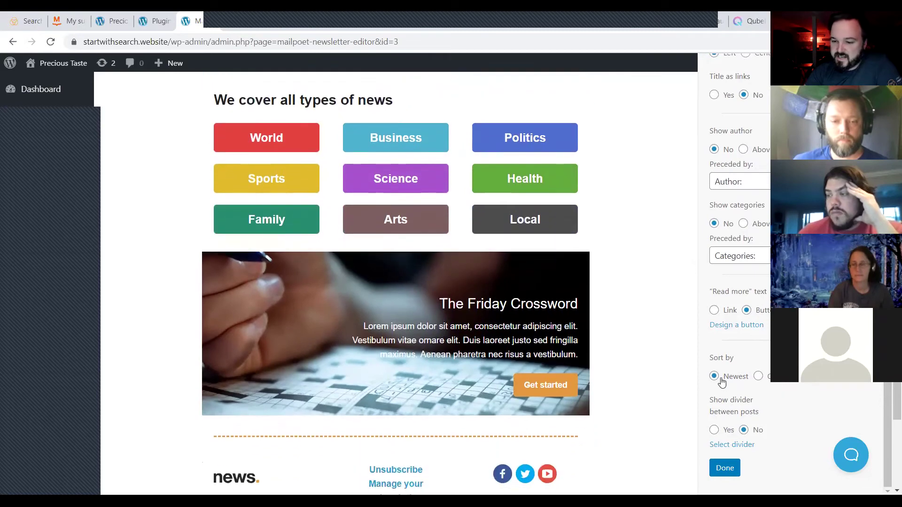
left_click(734, 445)
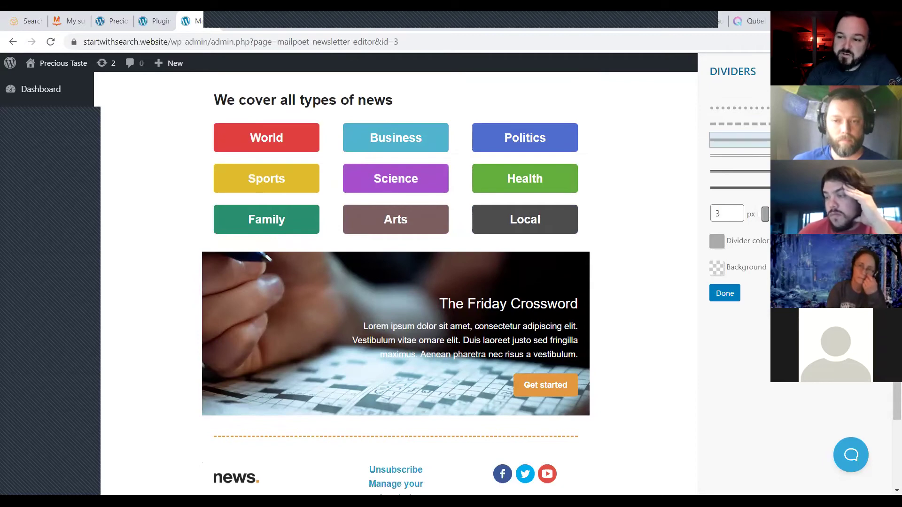
key("Escape")
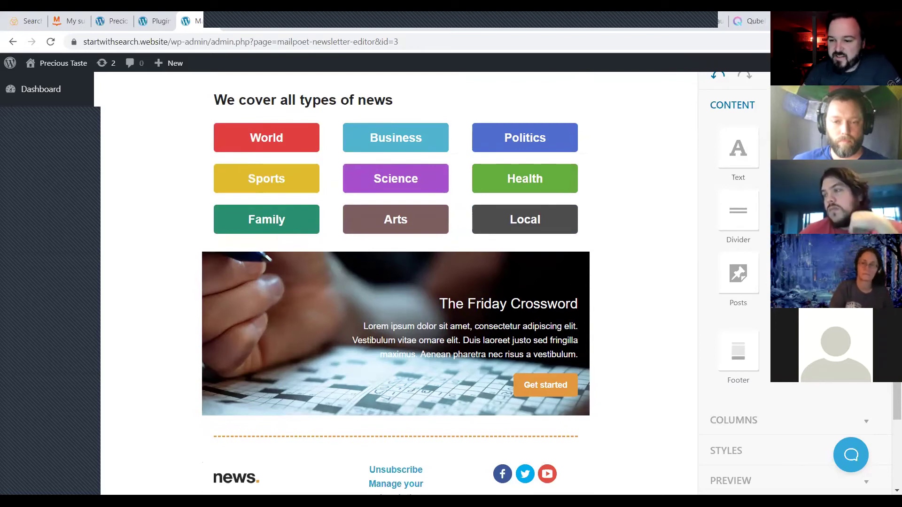
Add a second post content block directly below the existing one under Today's Top Stories and view its post selection settings
scroll(768, 273, "down", 2)
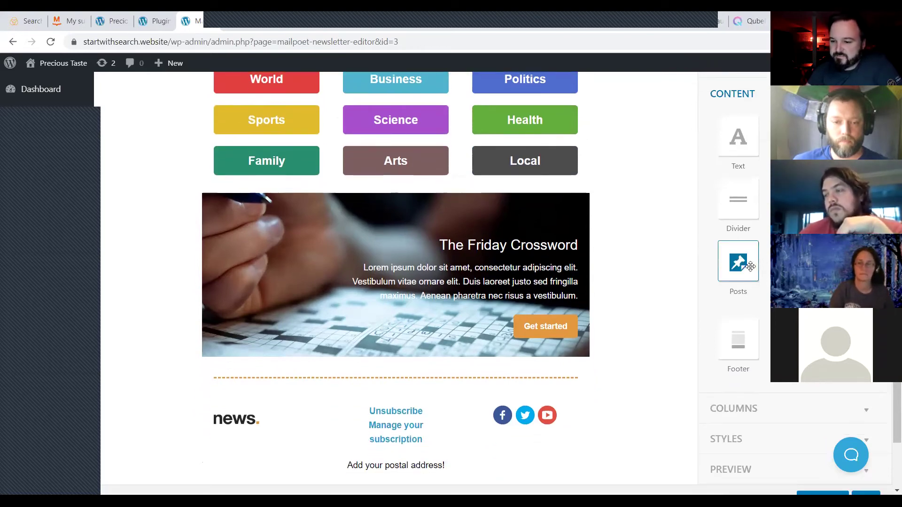
scroll(753, 268, "up", 2)
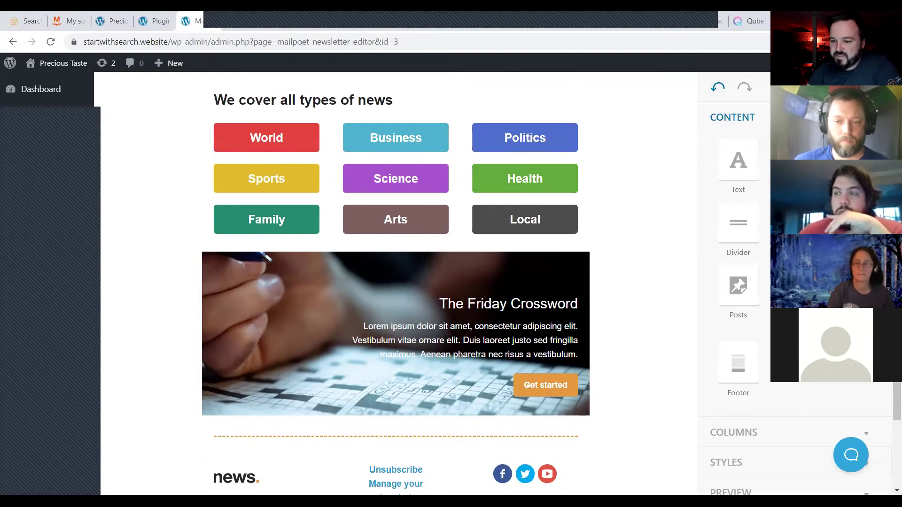
scroll(597, 241, "up", 4)
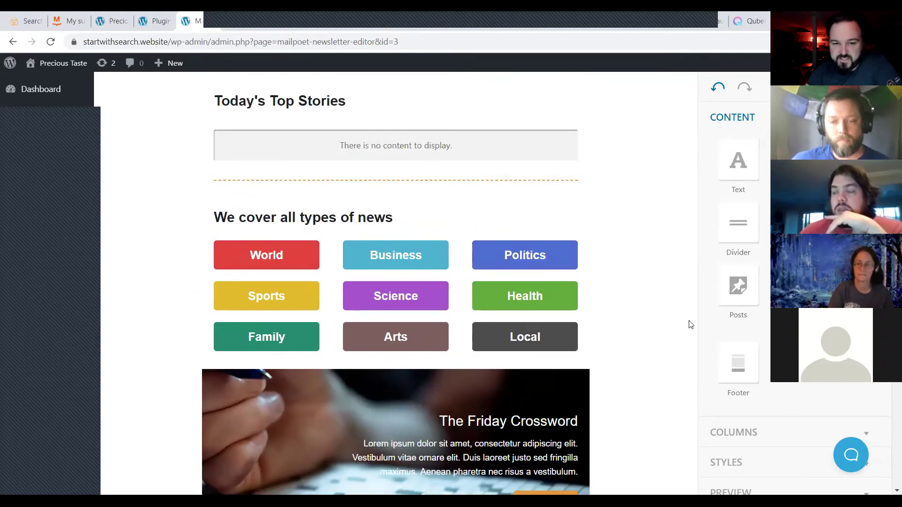
left_click_drag(738, 285, 328, 169)
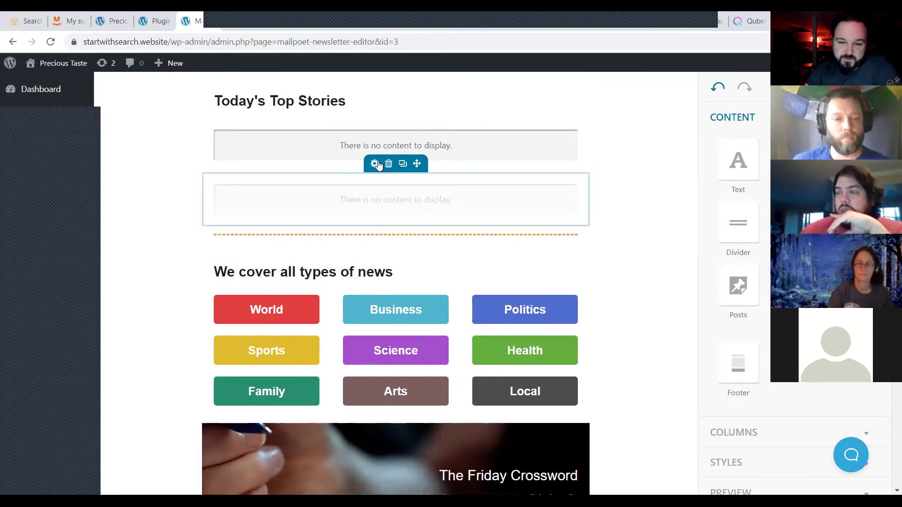
left_click(376, 164)
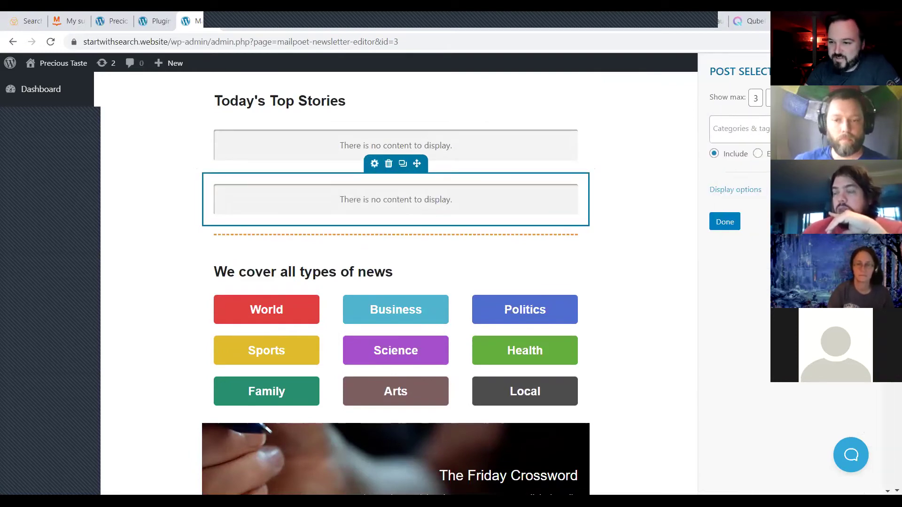
left_click(473, 203)
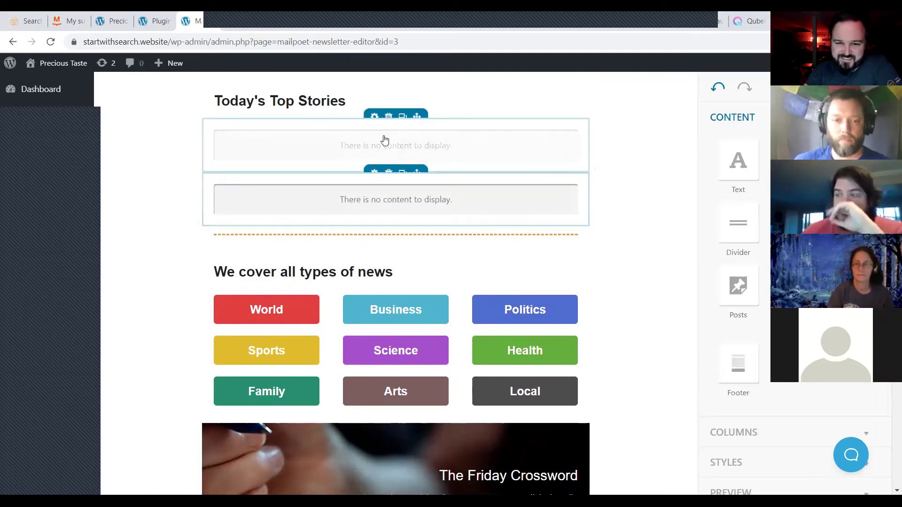
Delete the second post content block under Today's Top Stories
left_click(390, 164)
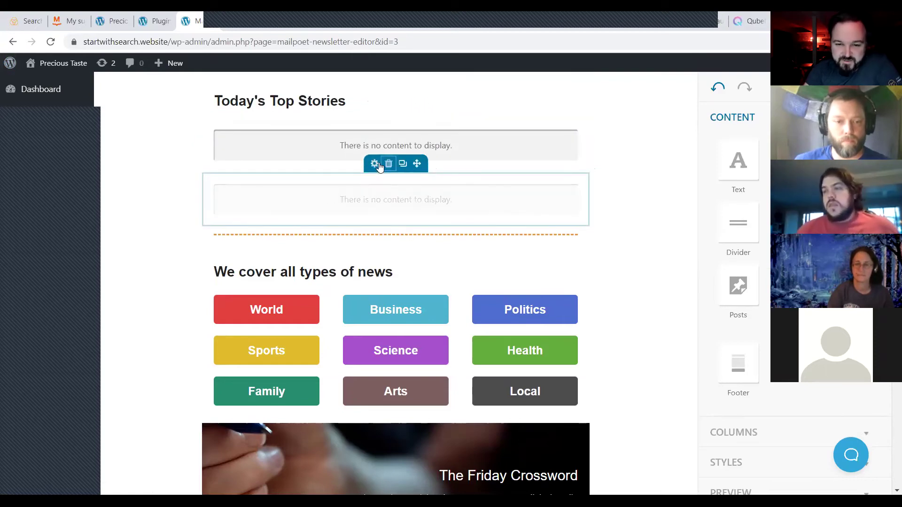
left_click(386, 164)
left_click(382, 165)
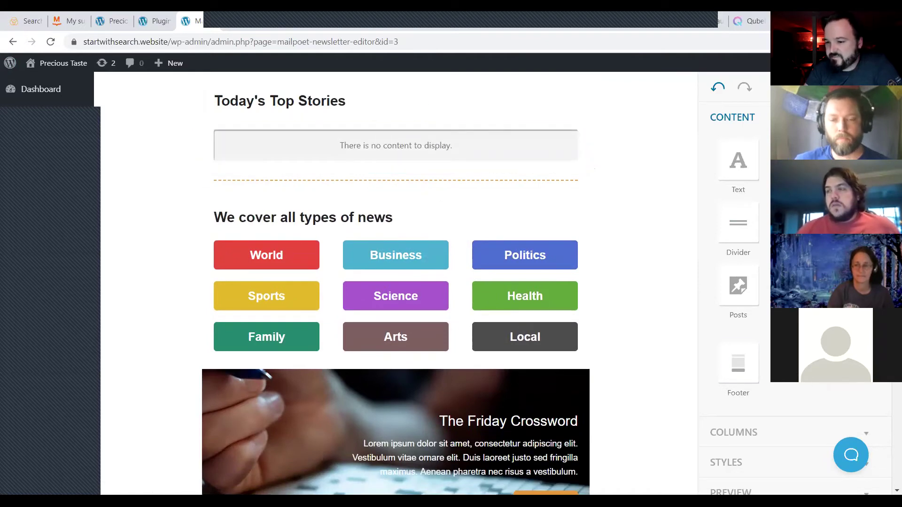
Try a Posts block between the Today's Top Stories divider and the "We cover all types of news" heading, and remove it
scroll(397, 282, "up", 4)
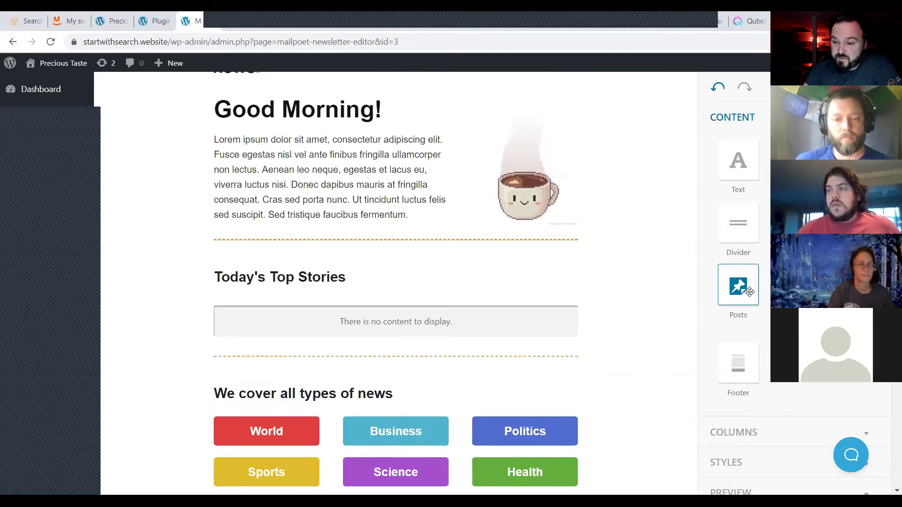
left_click_drag(741, 285, 386, 310)
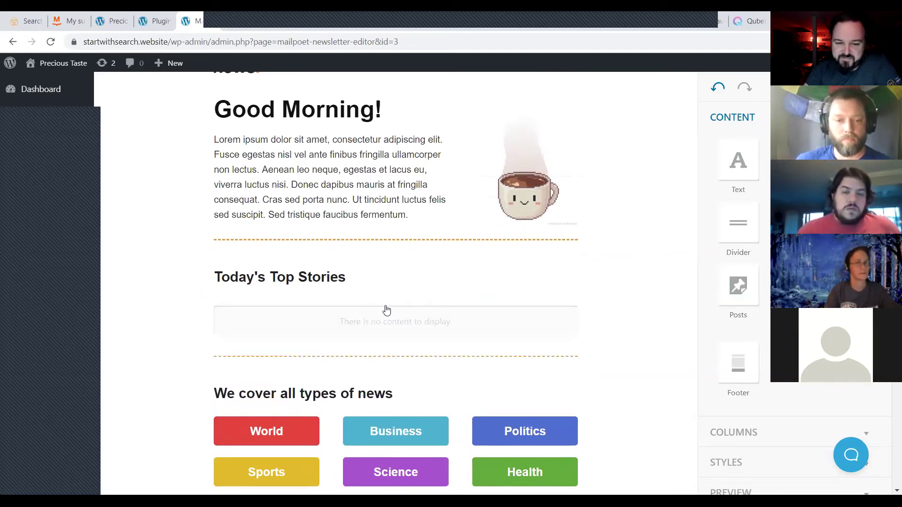
left_click_drag(738, 285, 332, 308)
left_click_drag(738, 285, 429, 359)
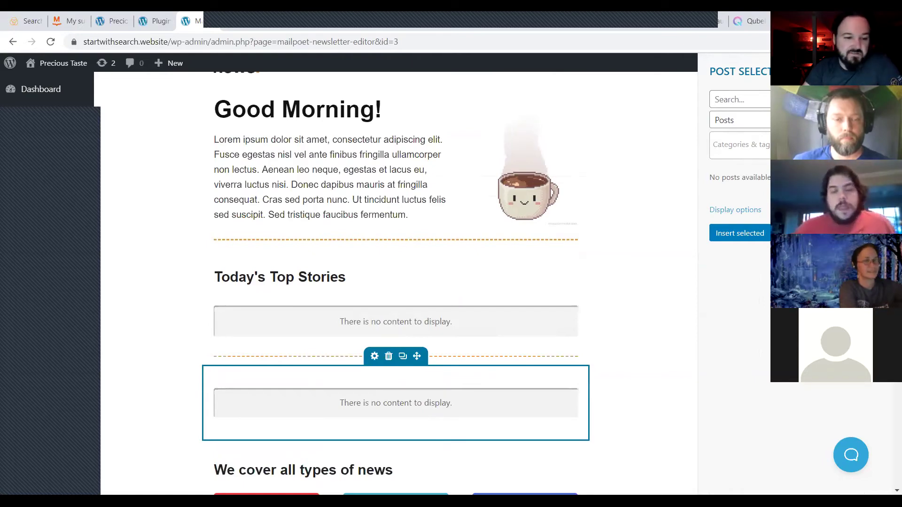
key("Delete")
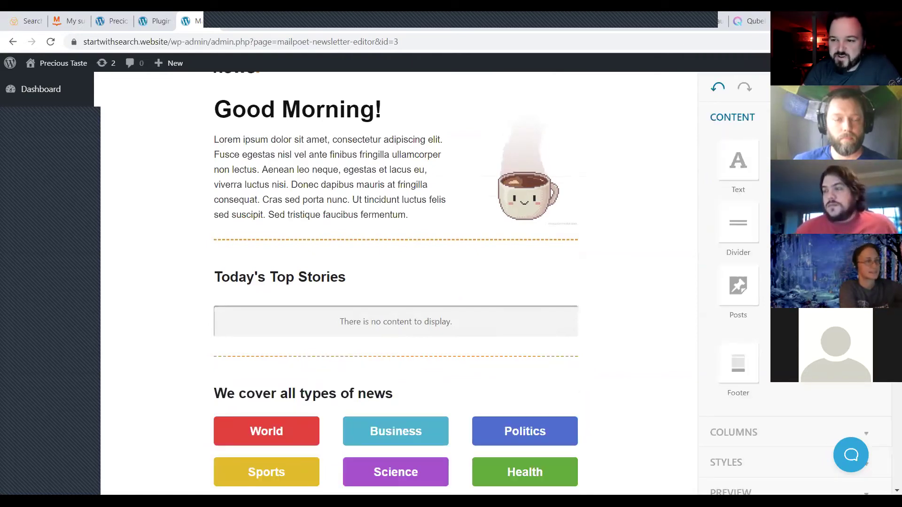
Look over the email designer's column layouts and its font, link and background style options
scroll(395, 282, "down", 3)
left_click(743, 420)
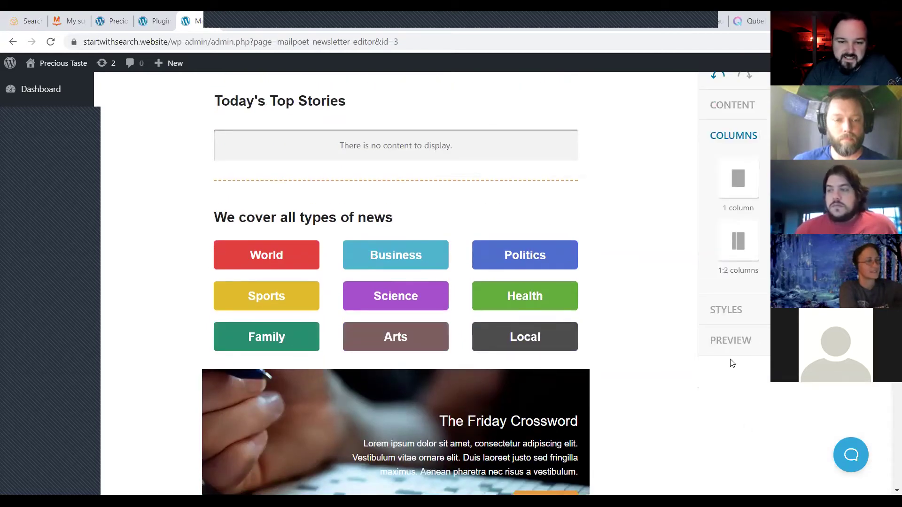
left_click(737, 318)
scroll(738, 321, "down", 5)
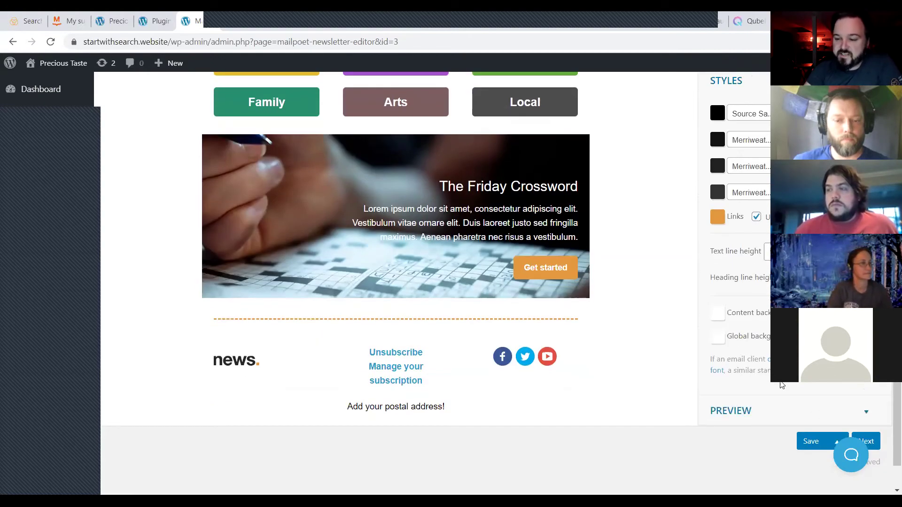
Recheck the post selection settings of the Today's Top Stories block and close them
scroll(778, 403, "up", 5)
scroll(476, 349, "up", 6)
scroll(278, 238, "down", 2)
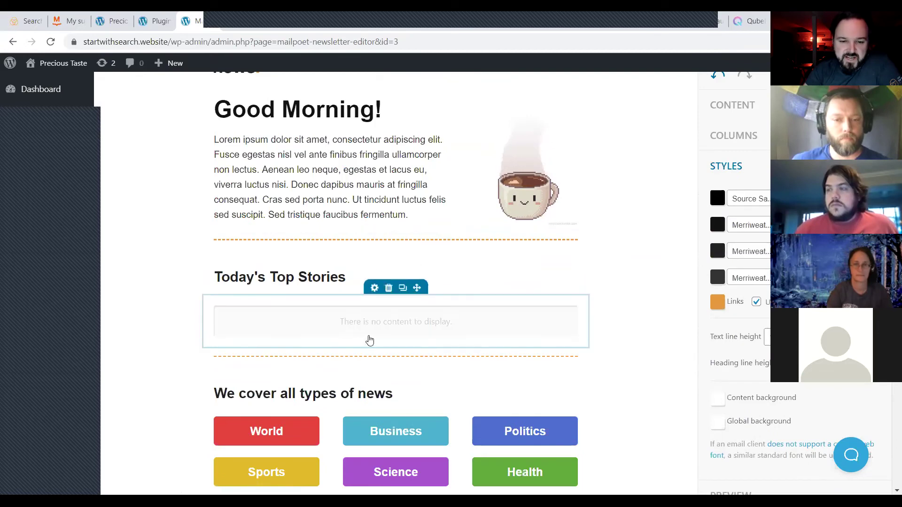
left_click(374, 285)
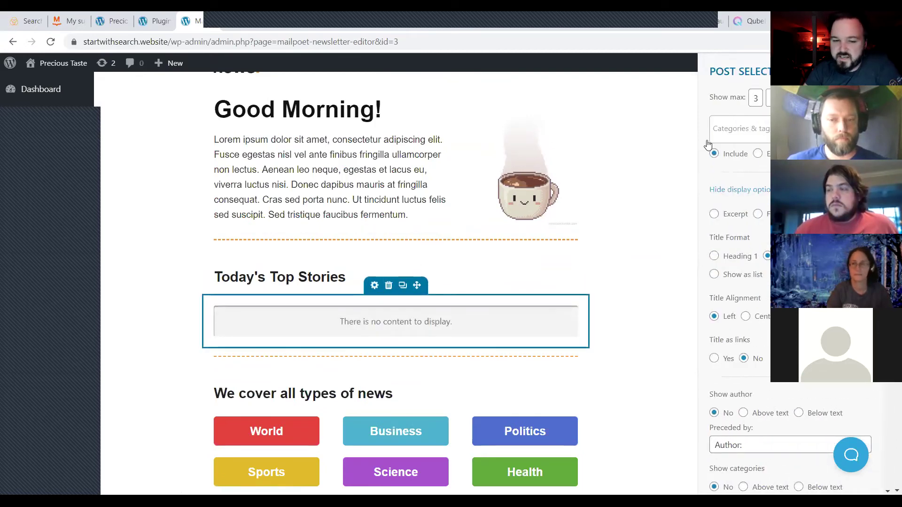
left_click(338, 324)
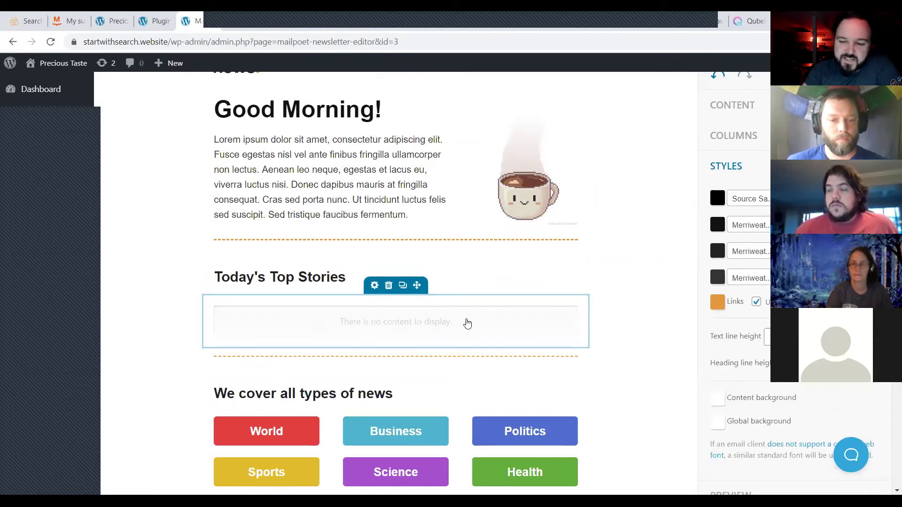
Continue to the Latest Post Notifications email's final sending details, review its frequency, list and sender options, and return to the email list
scroll(467, 323, "down", 10)
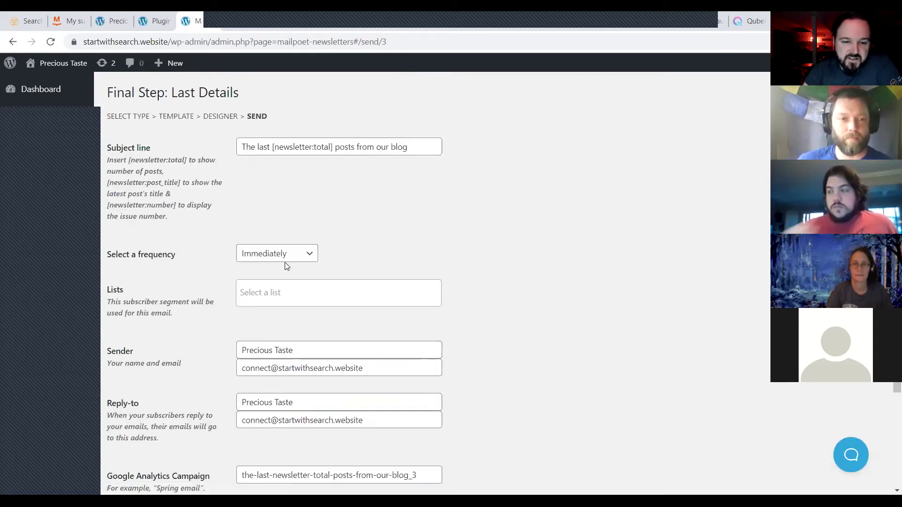
scroll(347, 257, "down", 3)
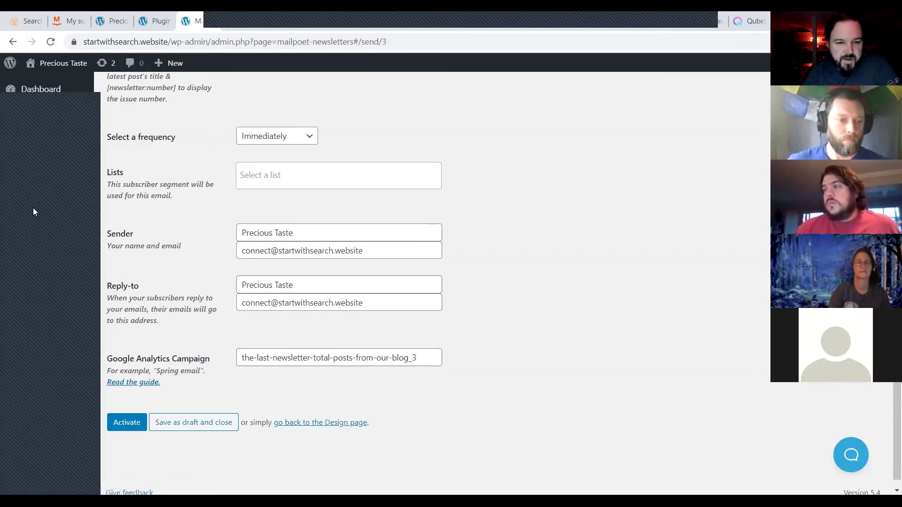
left_click(18, 217)
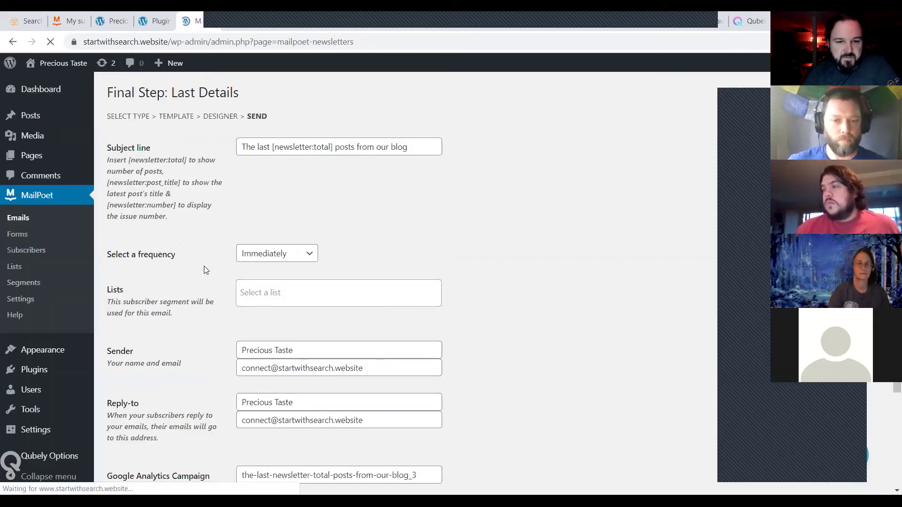
Move the inactive welcome email titled Subject to the trash
left_click(208, 119)
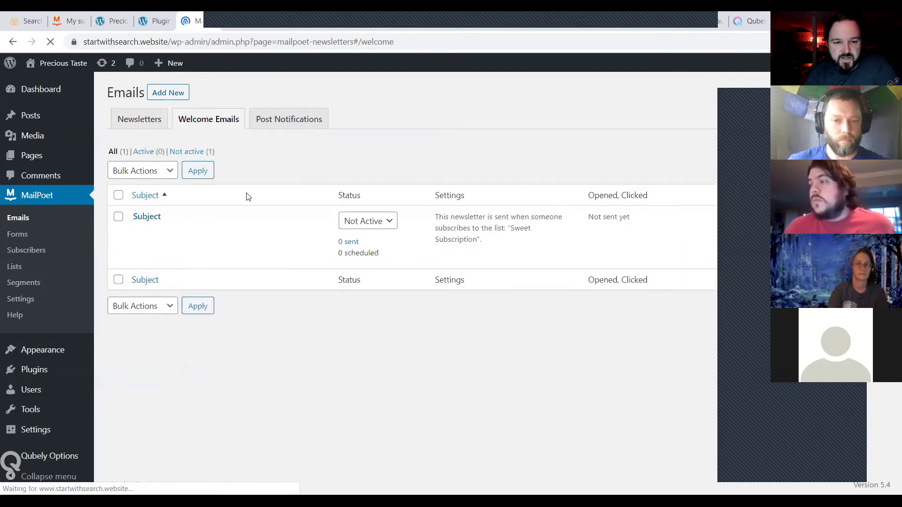
left_click(146, 219)
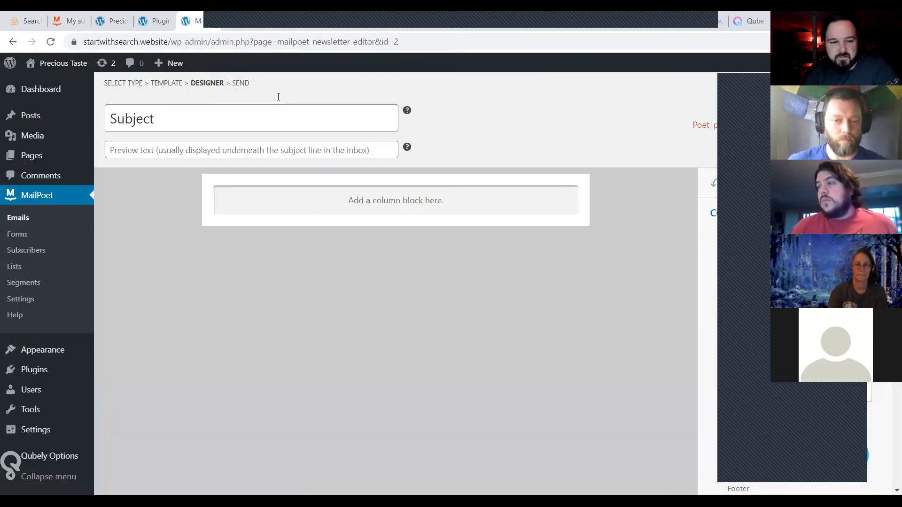
left_click(21, 218)
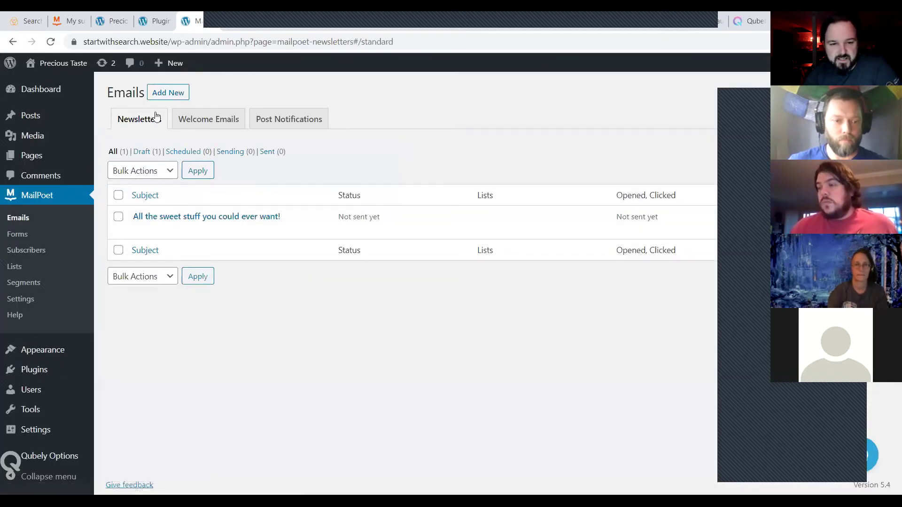
left_click(228, 121)
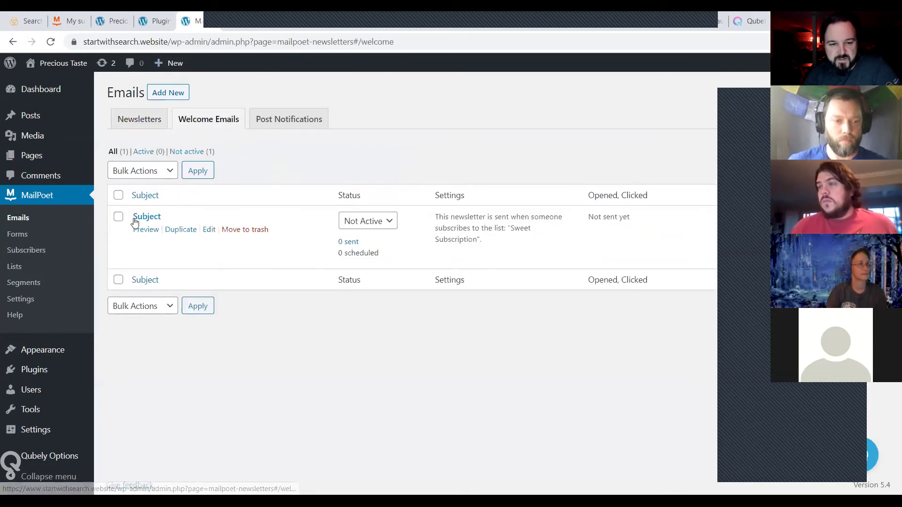
left_click(226, 230)
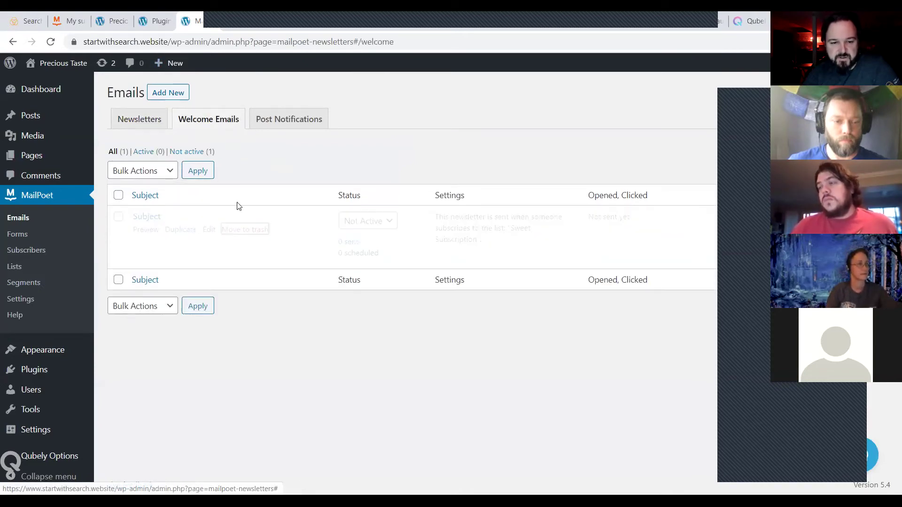
Set up a new Welcome Email sent immediately when someone subscribes to the Sweet Subscription list
left_click(173, 136)
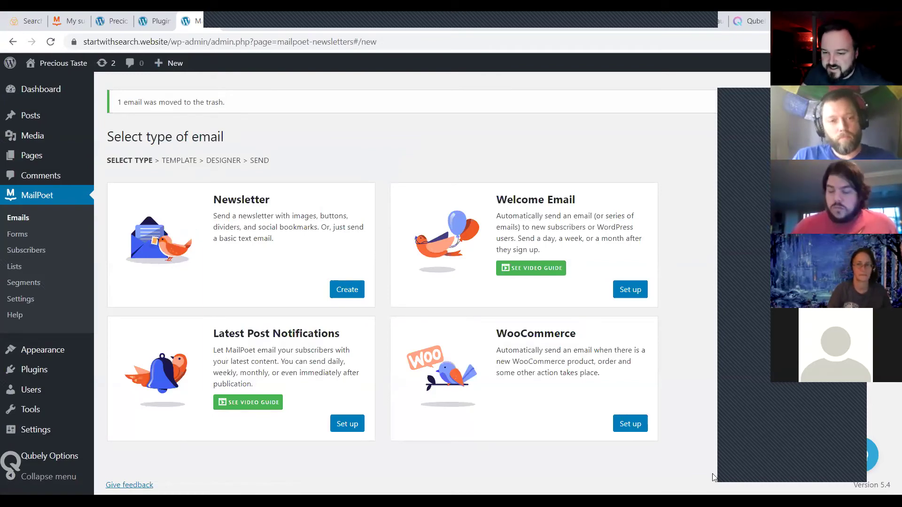
left_click(630, 289)
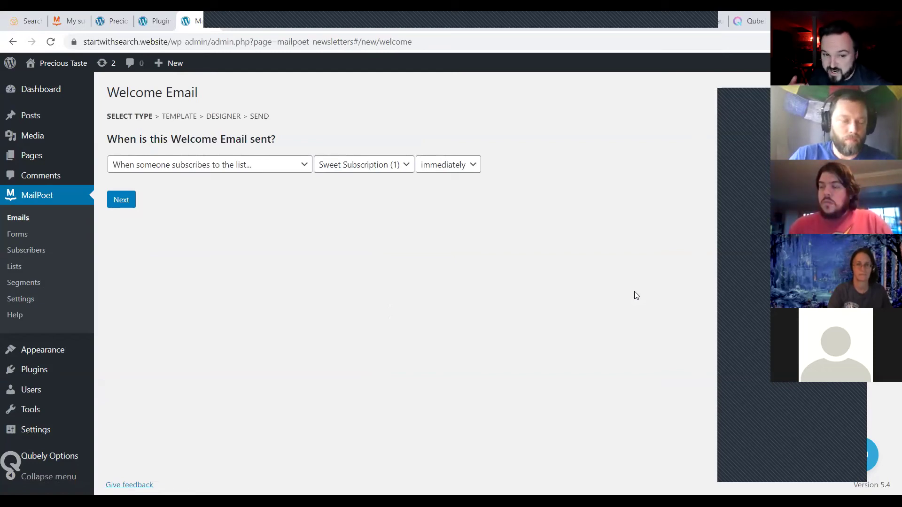
left_click(288, 162)
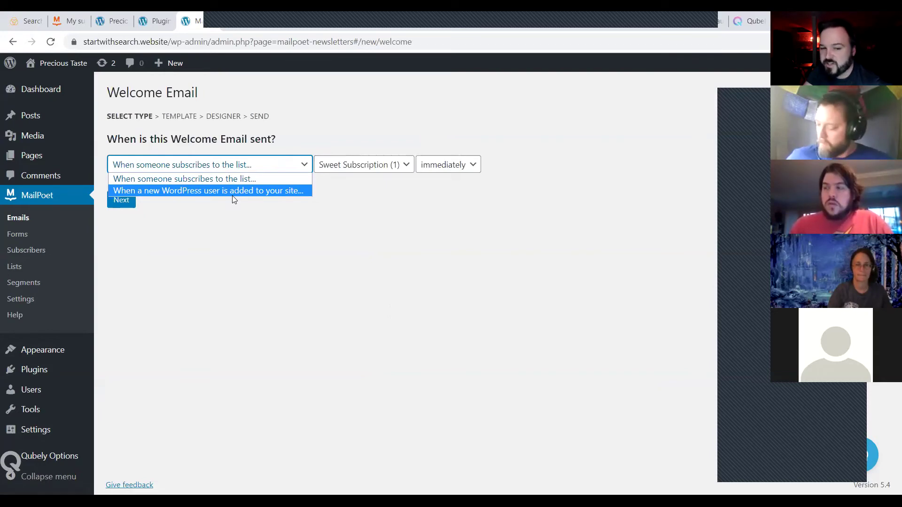
left_click(241, 179)
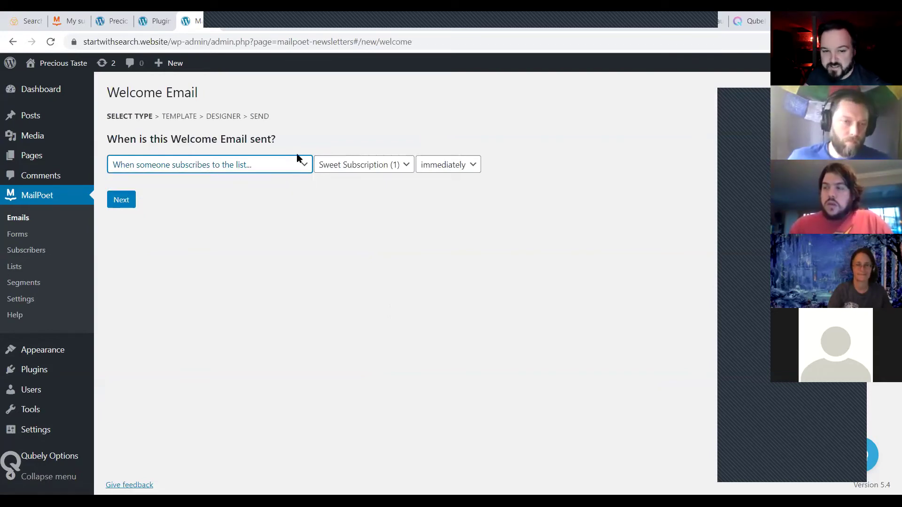
left_click(446, 174)
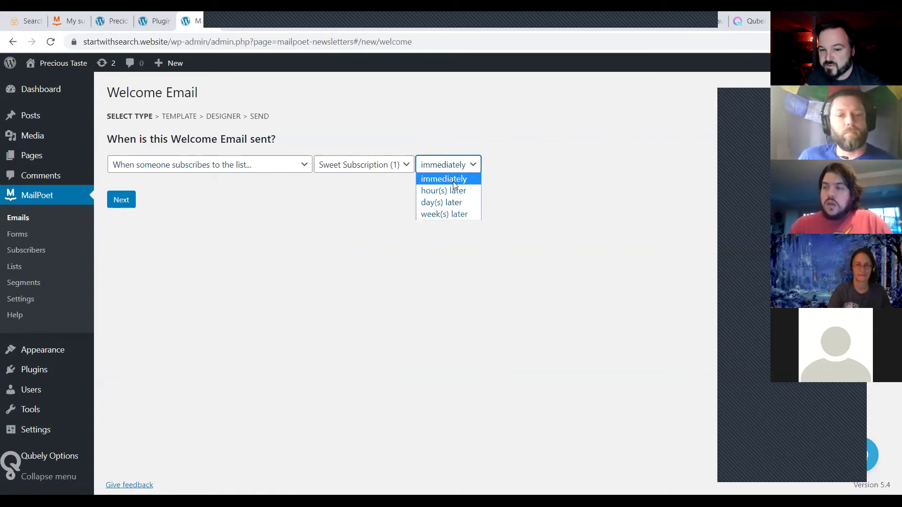
left_click(454, 179)
left_click(120, 201)
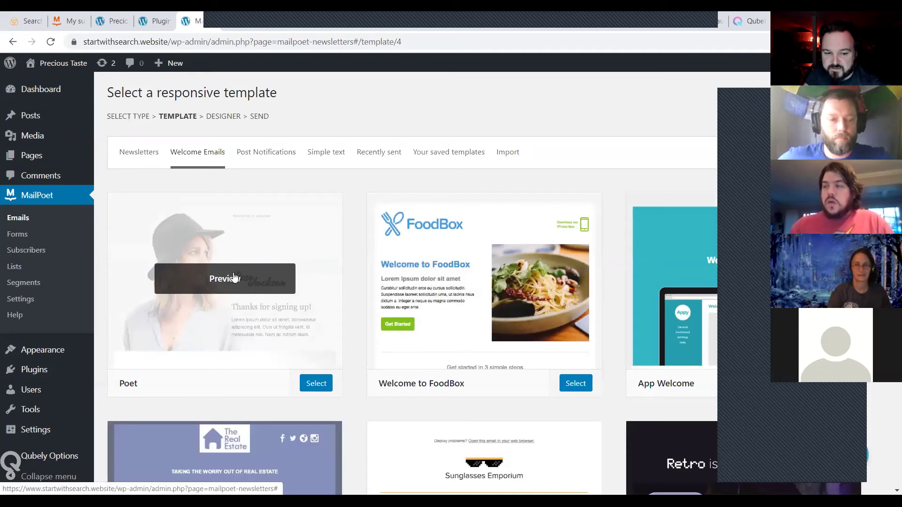
Apply the Poet template to the welcome email, activate it with its default sending details, and close the confirmation
left_click(316, 383)
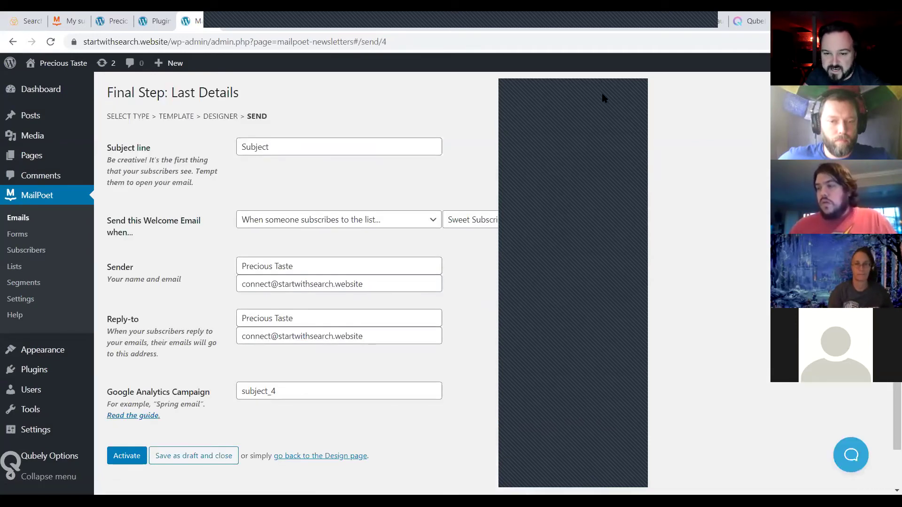
scroll(151, 190, "down", 1)
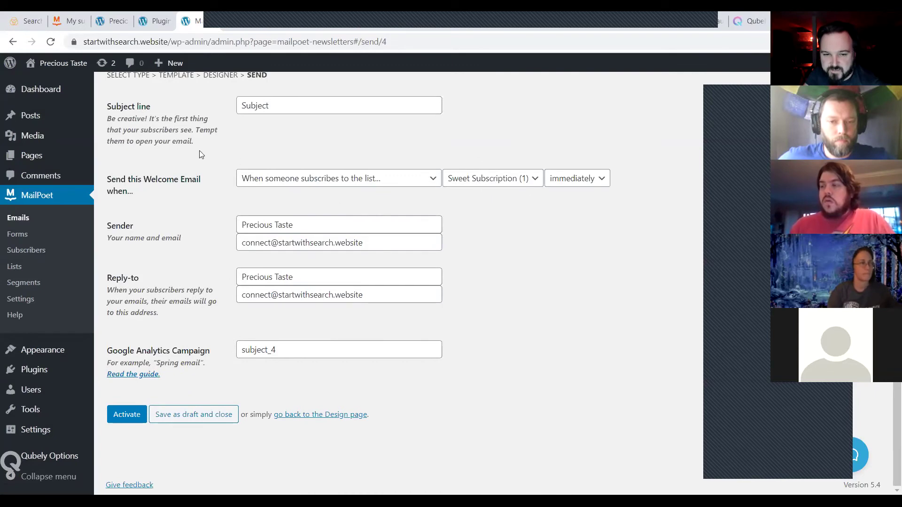
left_click(129, 415)
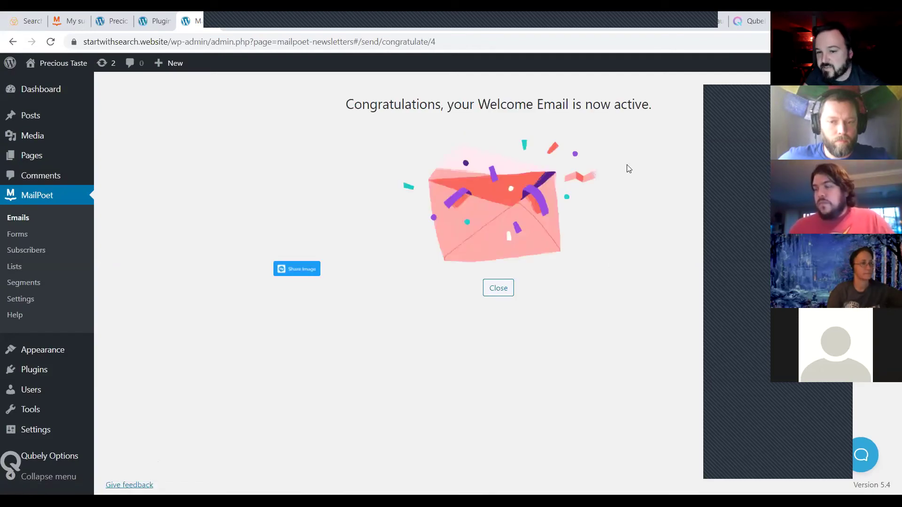
left_click(502, 288)
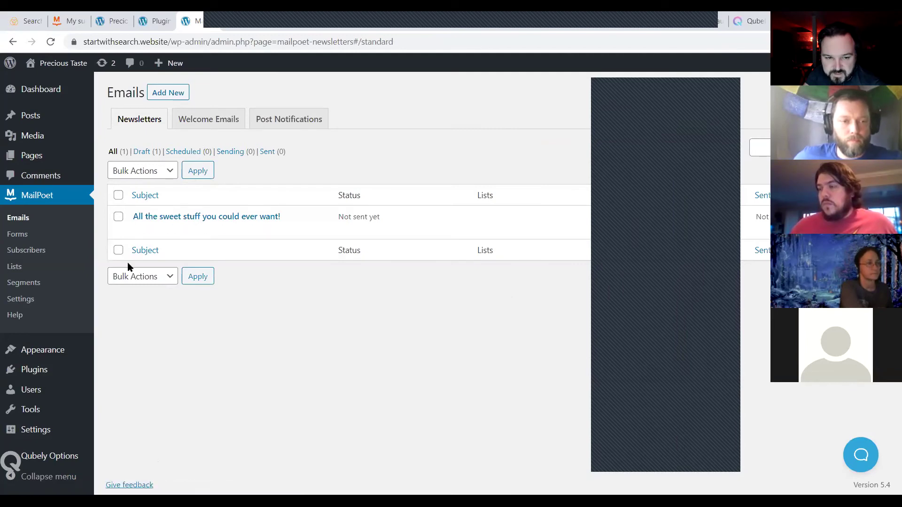
Set up another Welcome Email sent 2 day(s) later when someone subscribes to the Sweet Subscription list
left_click(175, 94)
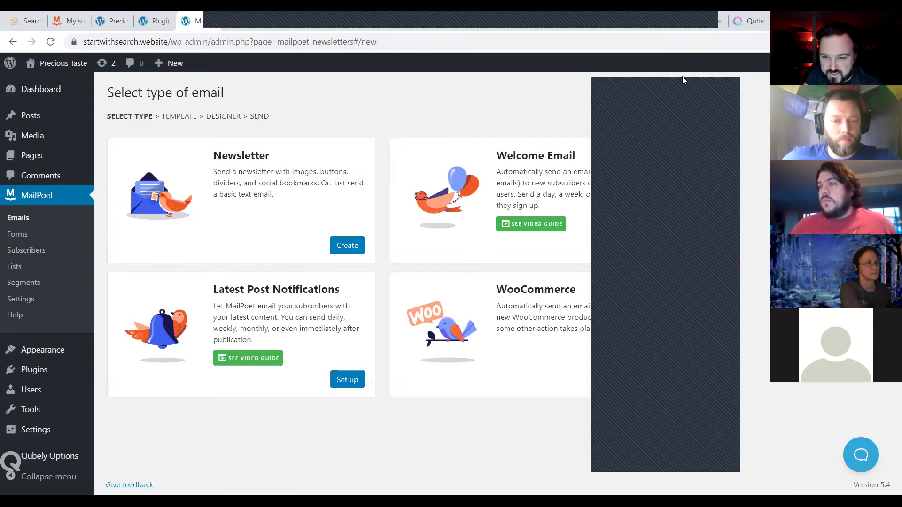
left_click(630, 245)
left_click(361, 164)
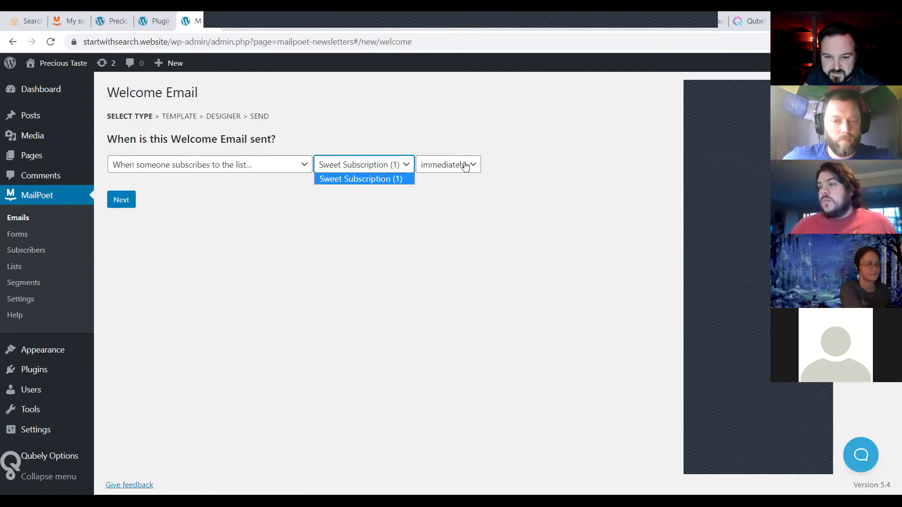
left_click(466, 166)
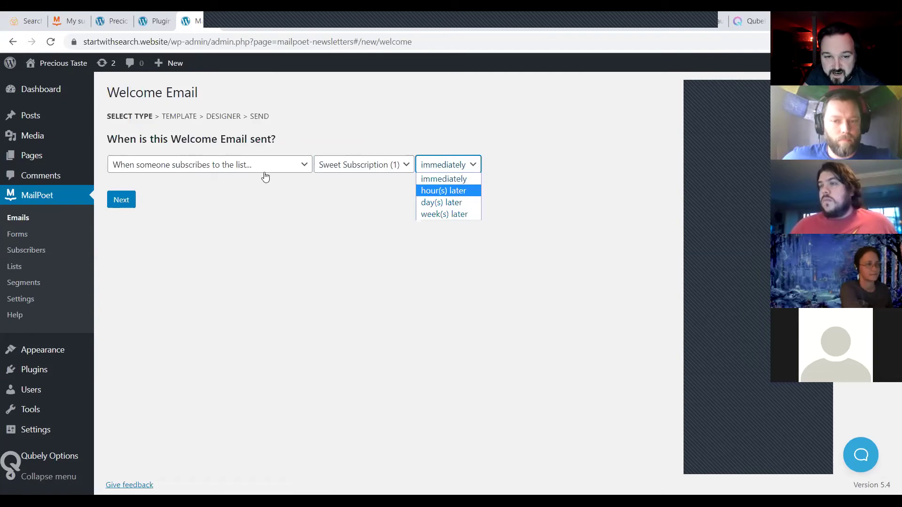
left_click(220, 170)
left_click(219, 170)
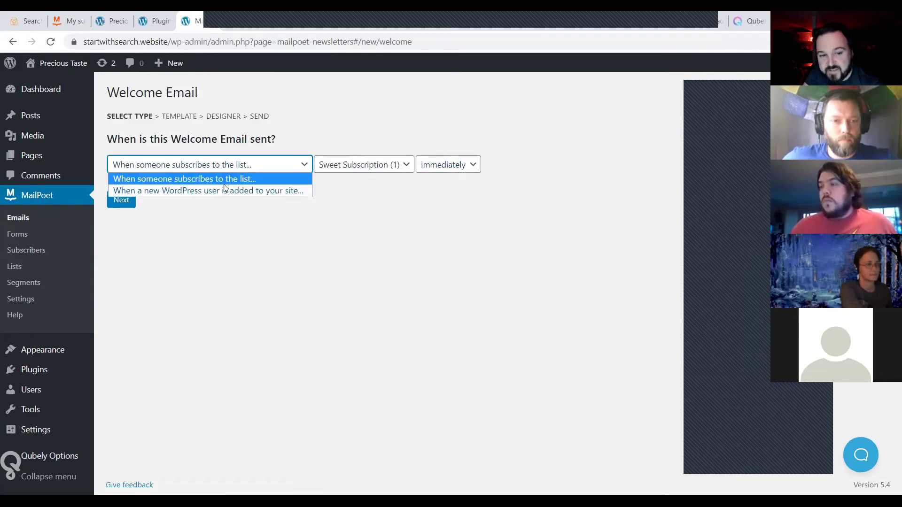
left_click(357, 168)
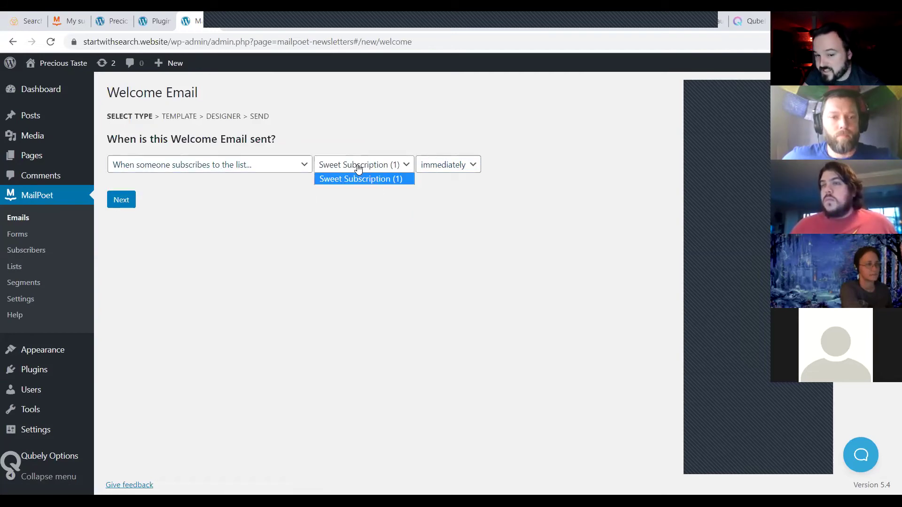
left_click(446, 169)
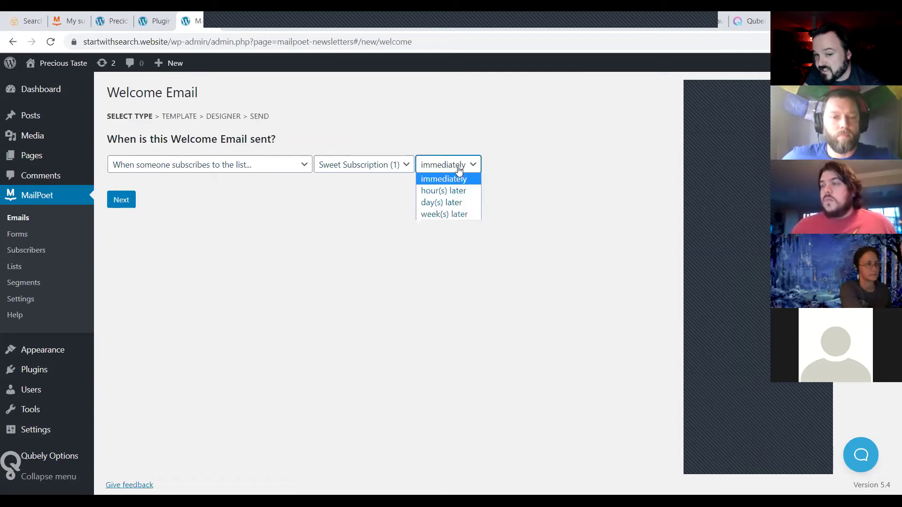
left_click(460, 205)
double_click(438, 162)
type("2")
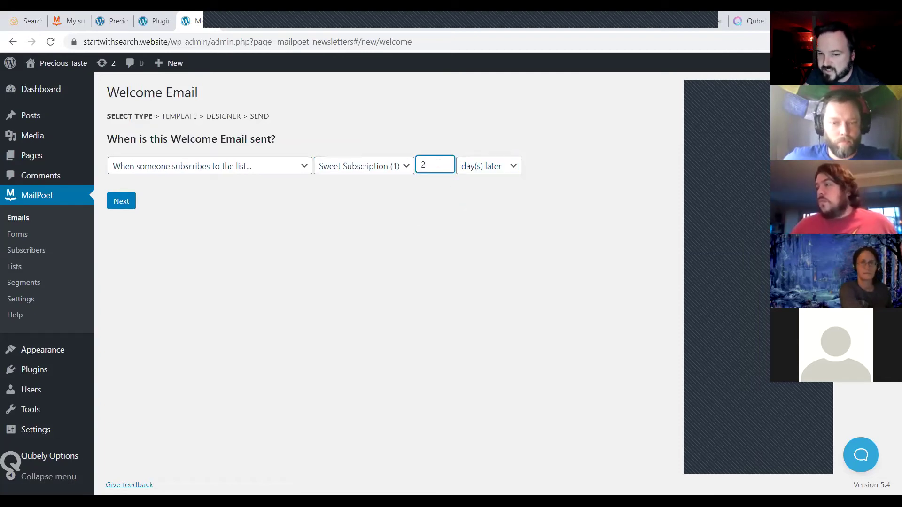
left_click(482, 228)
left_click(123, 203)
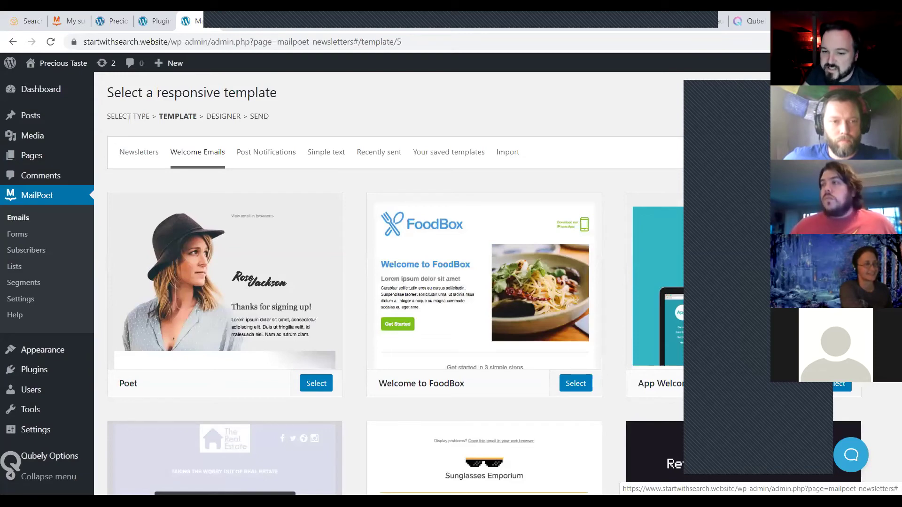
Choose the Poet template for the two-day welcome email and activate it with its default sending details
mouse_move(264, 308)
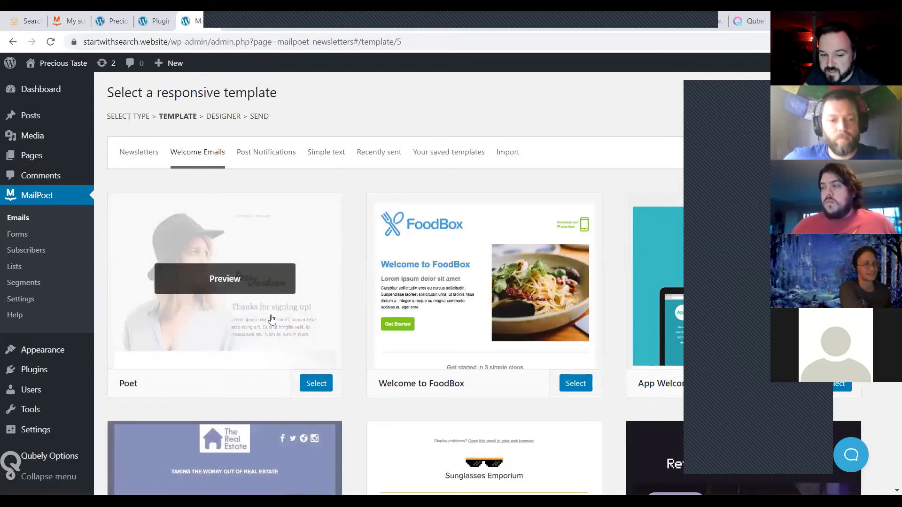
left_click(315, 383)
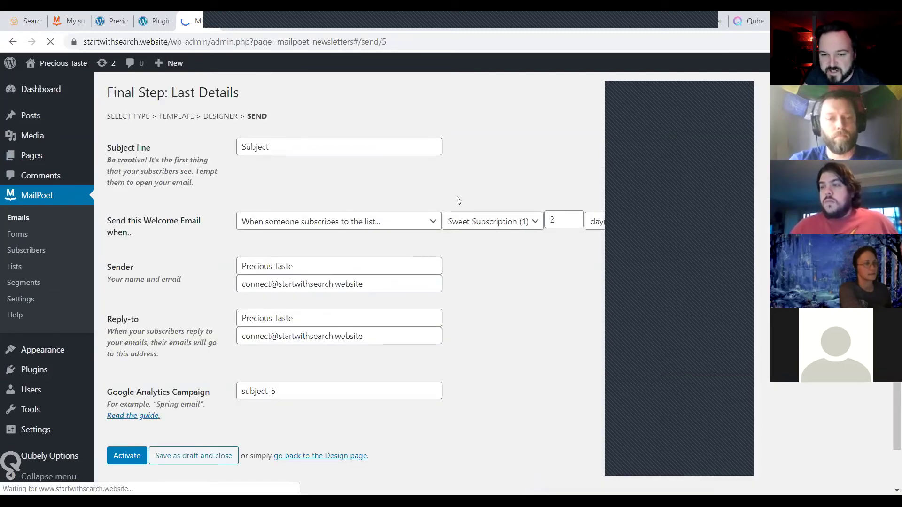
scroll(131, 441, "down", 1)
left_click(130, 421)
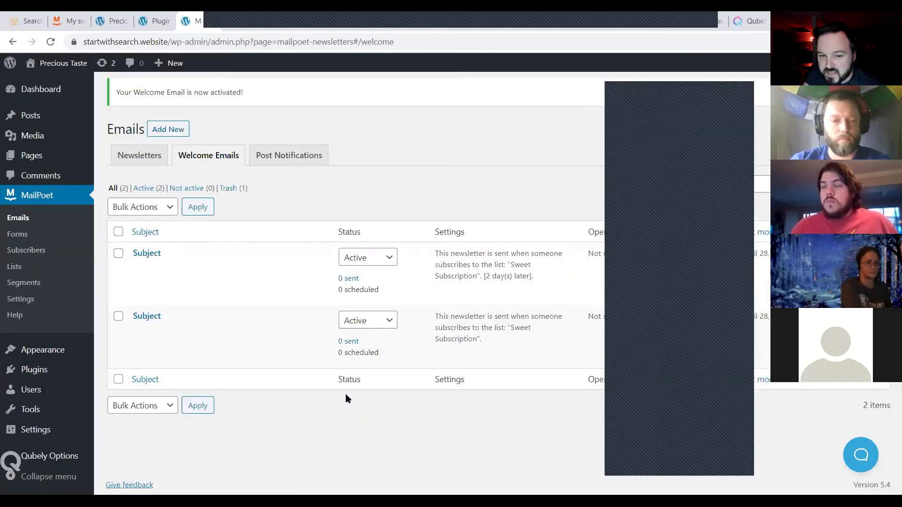
mouse_move(289, 317)
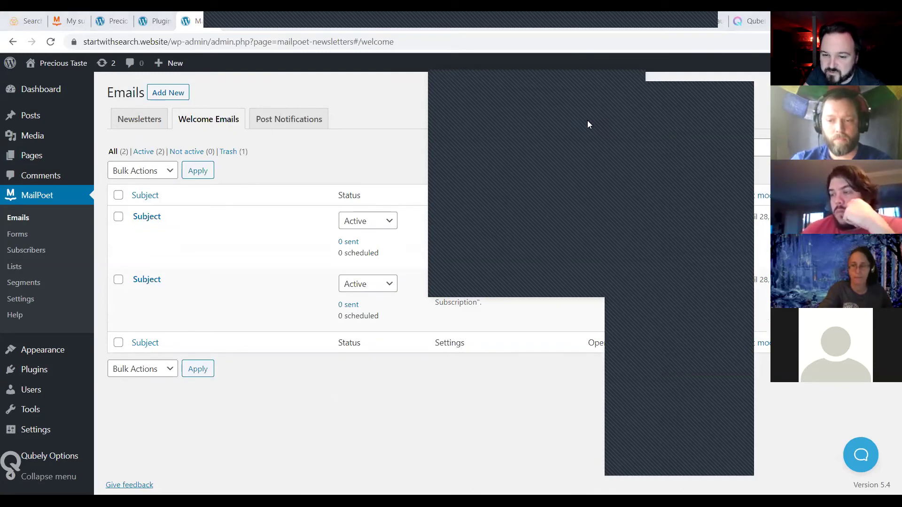
mouse_move(177, 301)
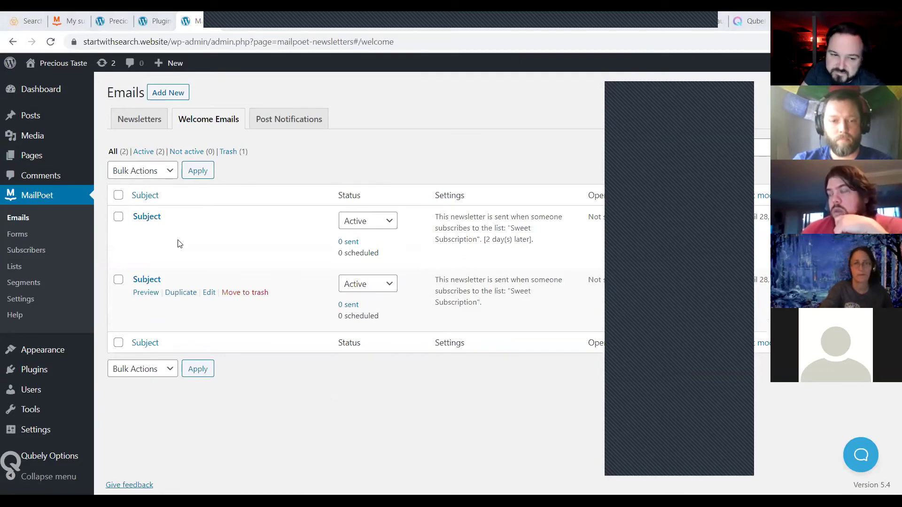
mouse_move(174, 239)
mouse_move(222, 295)
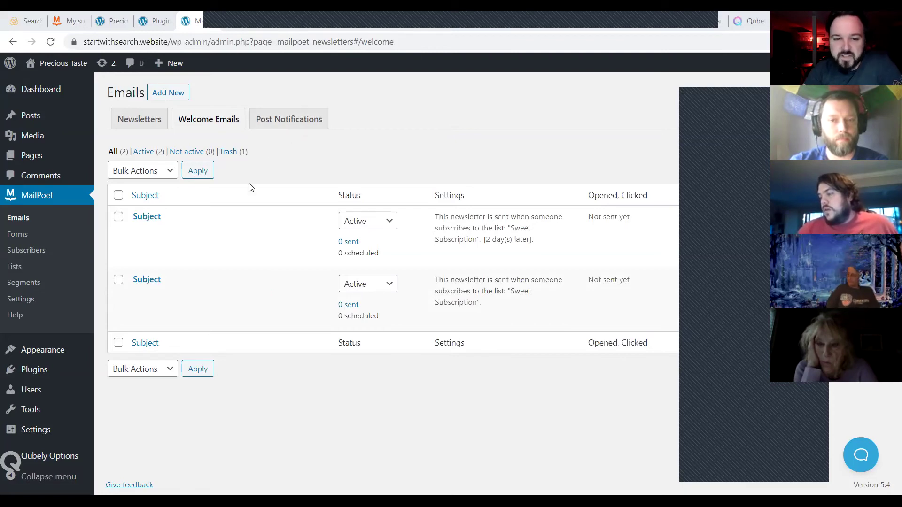
Look over the WooCommerce event emails available when creating a new email, such as Abandoned Shopping Cart and First Purchase
left_click(182, 93)
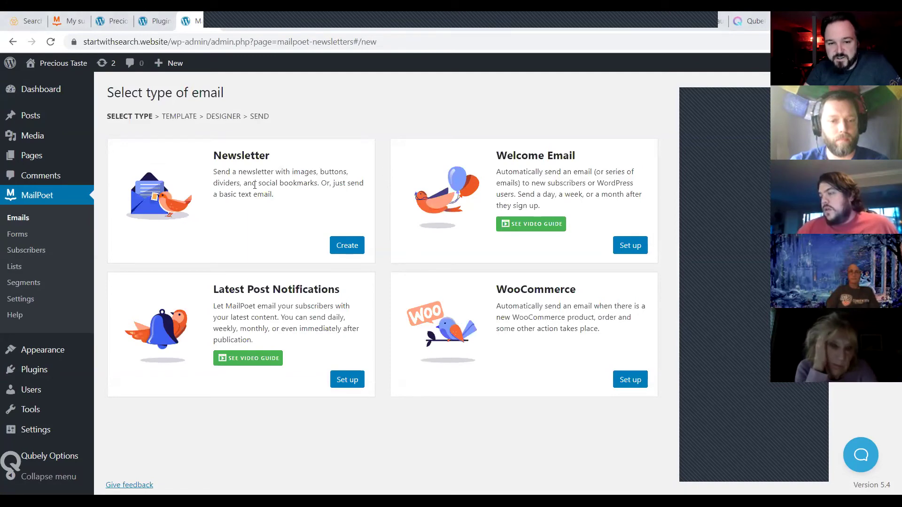
left_click(634, 380)
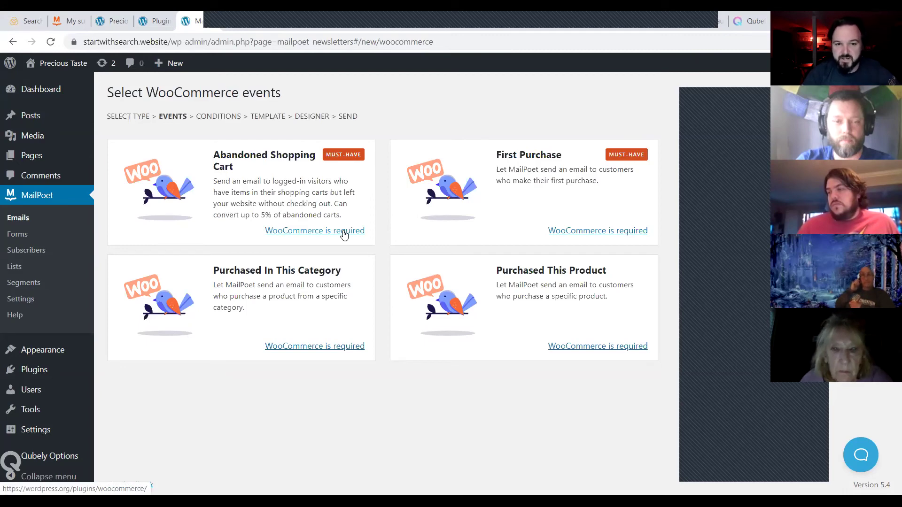
Review MailPoet's knowledge base article on compatible forms, themes and plugins, including its opt-in forms, general forms, page builders and other add-ons
left_click(245, 27)
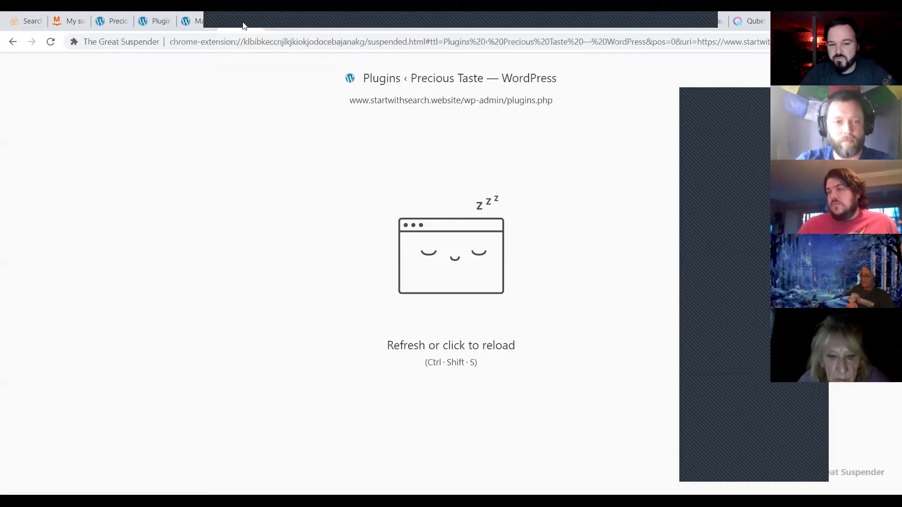
left_click(328, 29)
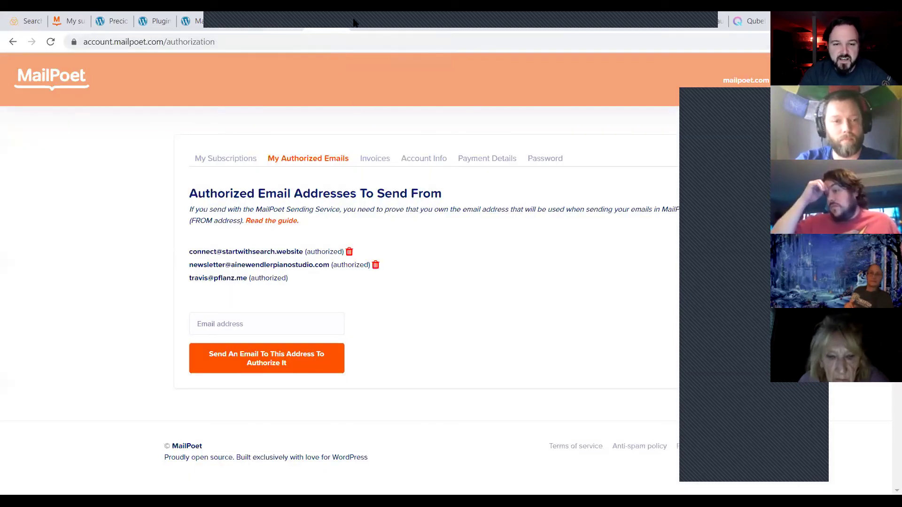
left_click(275, 19)
left_click(411, 217)
scroll(449, 327, "down", 3)
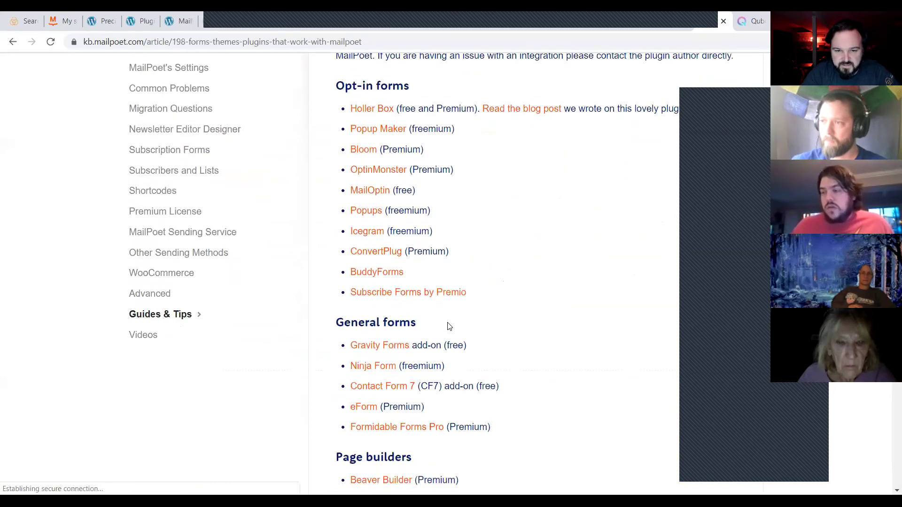
scroll(448, 325, "up", 1)
scroll(446, 313, "down", 1)
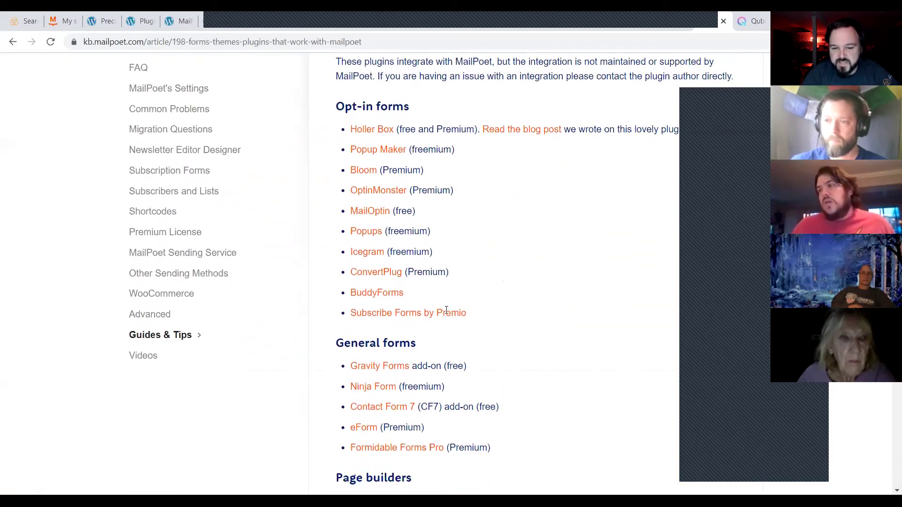
scroll(446, 310, "down", 2)
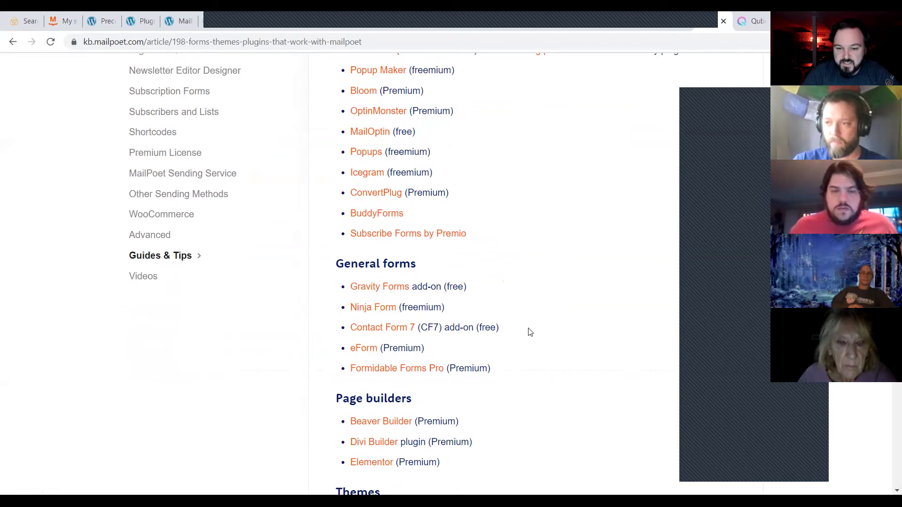
scroll(548, 367, "down", 3)
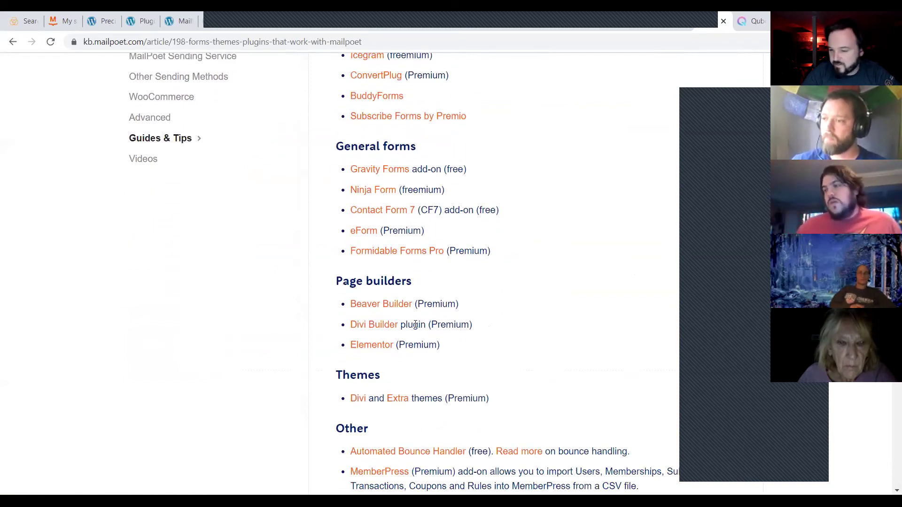
scroll(507, 274, "down", 3)
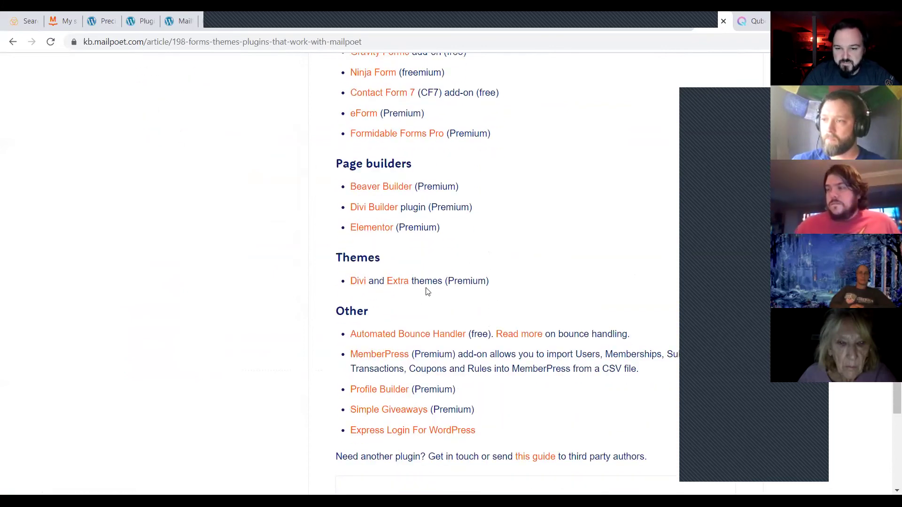
scroll(487, 307, "down", 3)
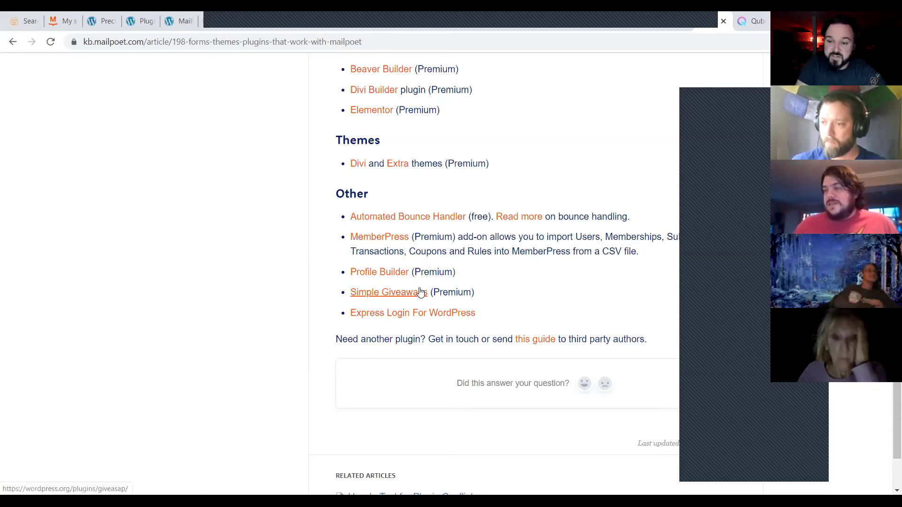
scroll(413, 365, "up", 6)
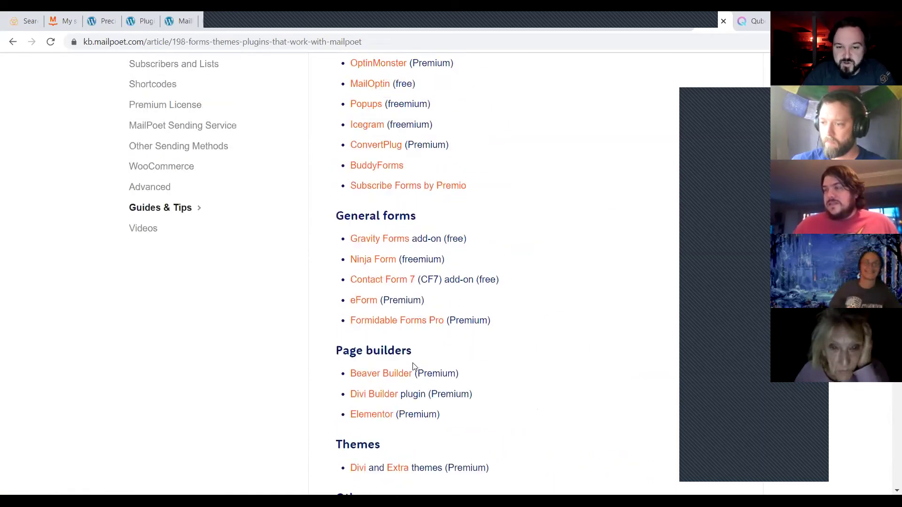
scroll(412, 365, "up", 1)
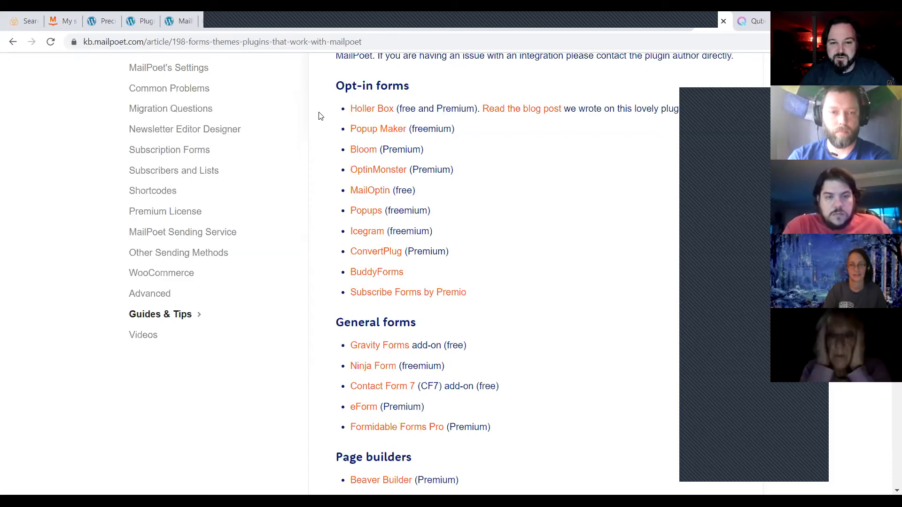
Check MailPoet Premium pricing on the MailPoet website for 5,000 subscribers paid monthly, along with the plan's included features
left_click(62, 21)
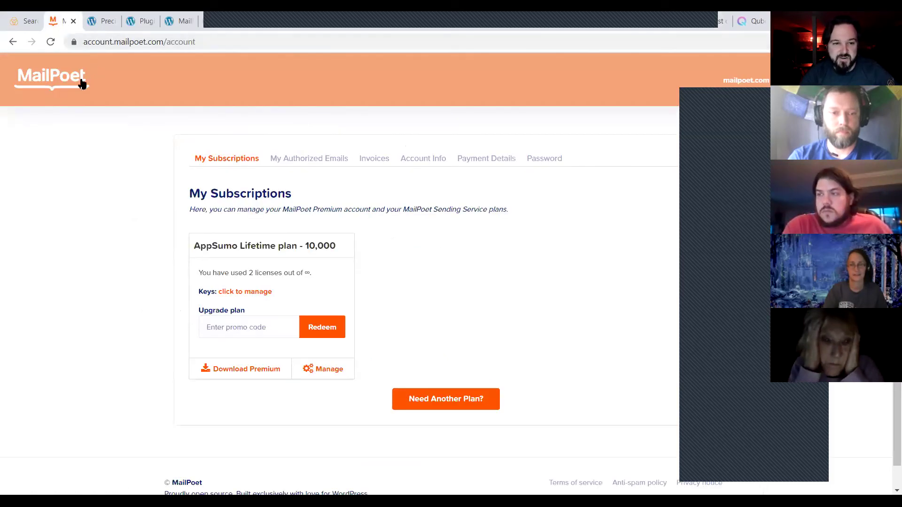
left_click(731, 80)
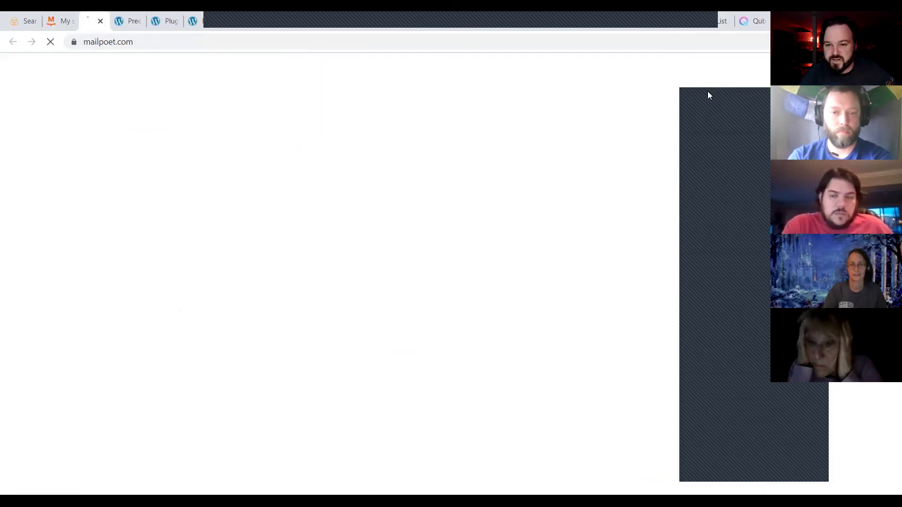
left_click(626, 80)
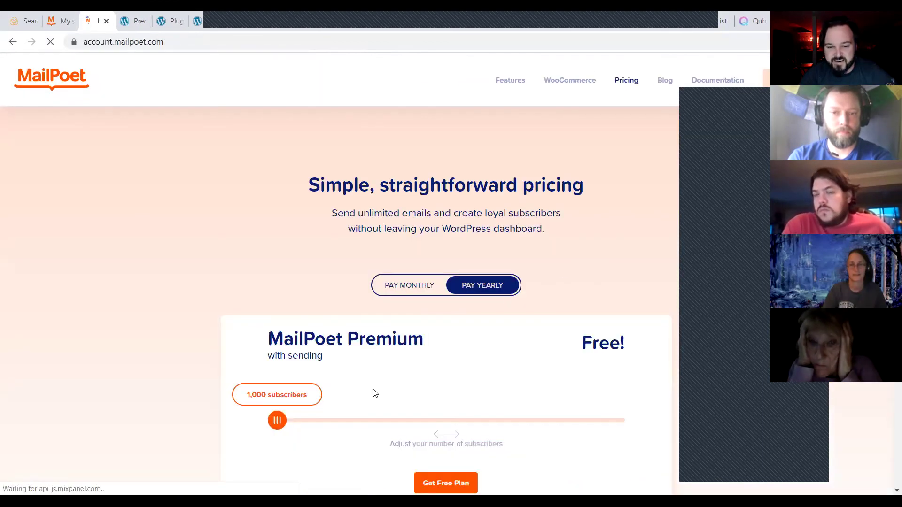
left_click_drag(275, 418, 394, 431)
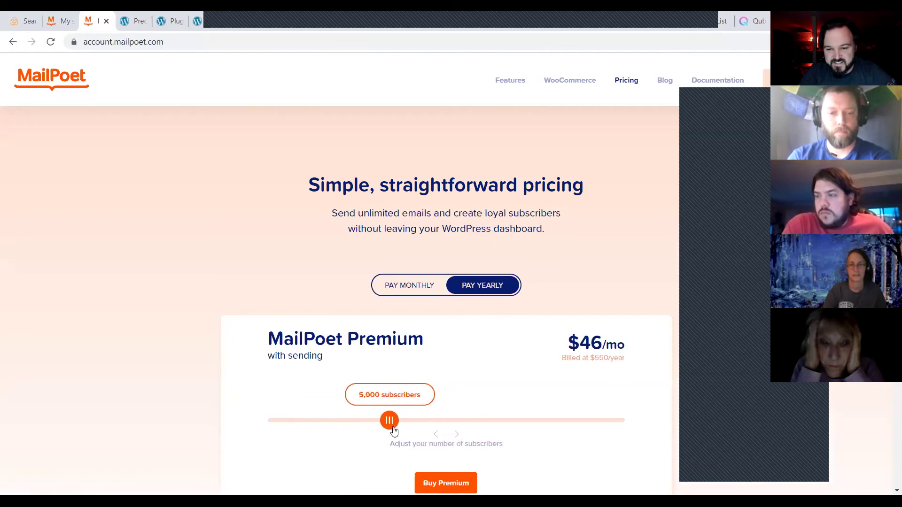
scroll(516, 383, "down", 2)
left_click(412, 168)
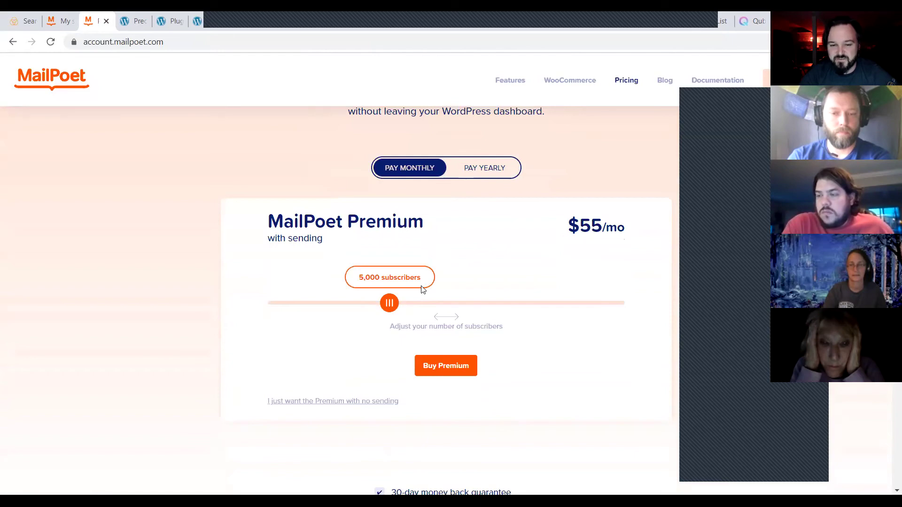
scroll(422, 290, "down", 6)
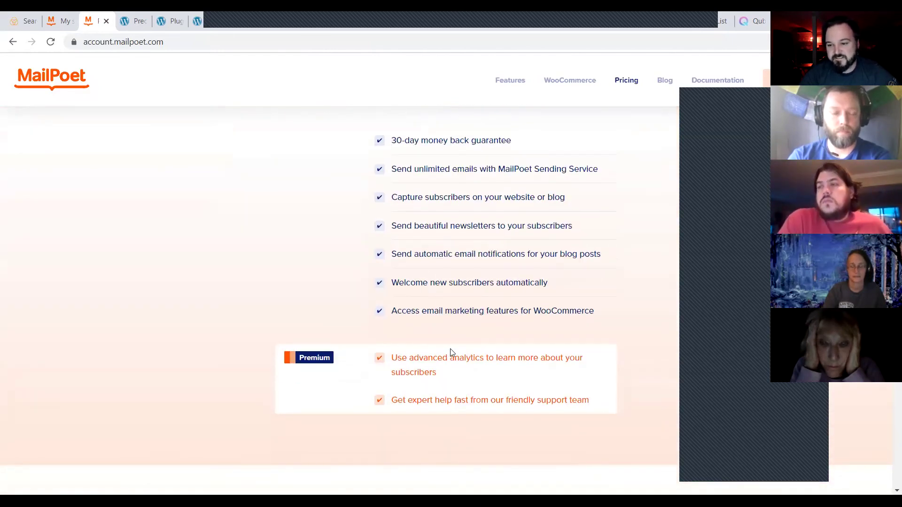
scroll(450, 350, "up", 4)
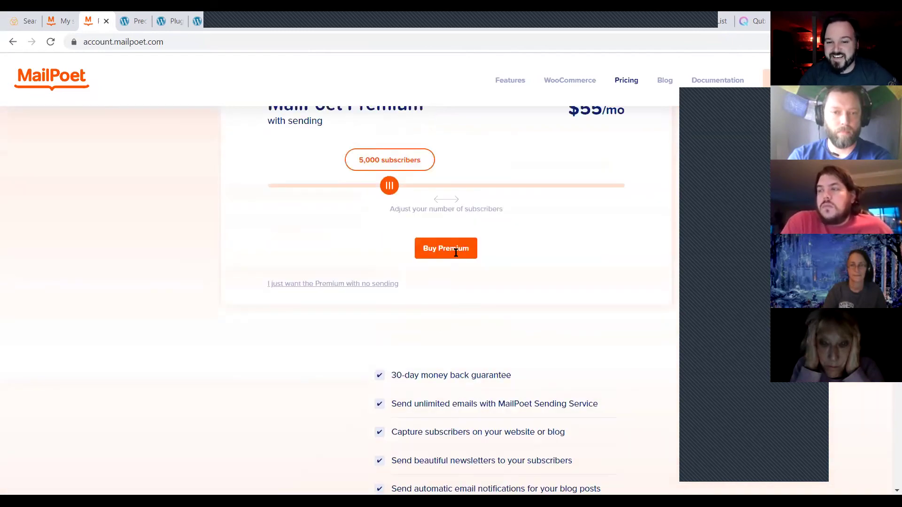